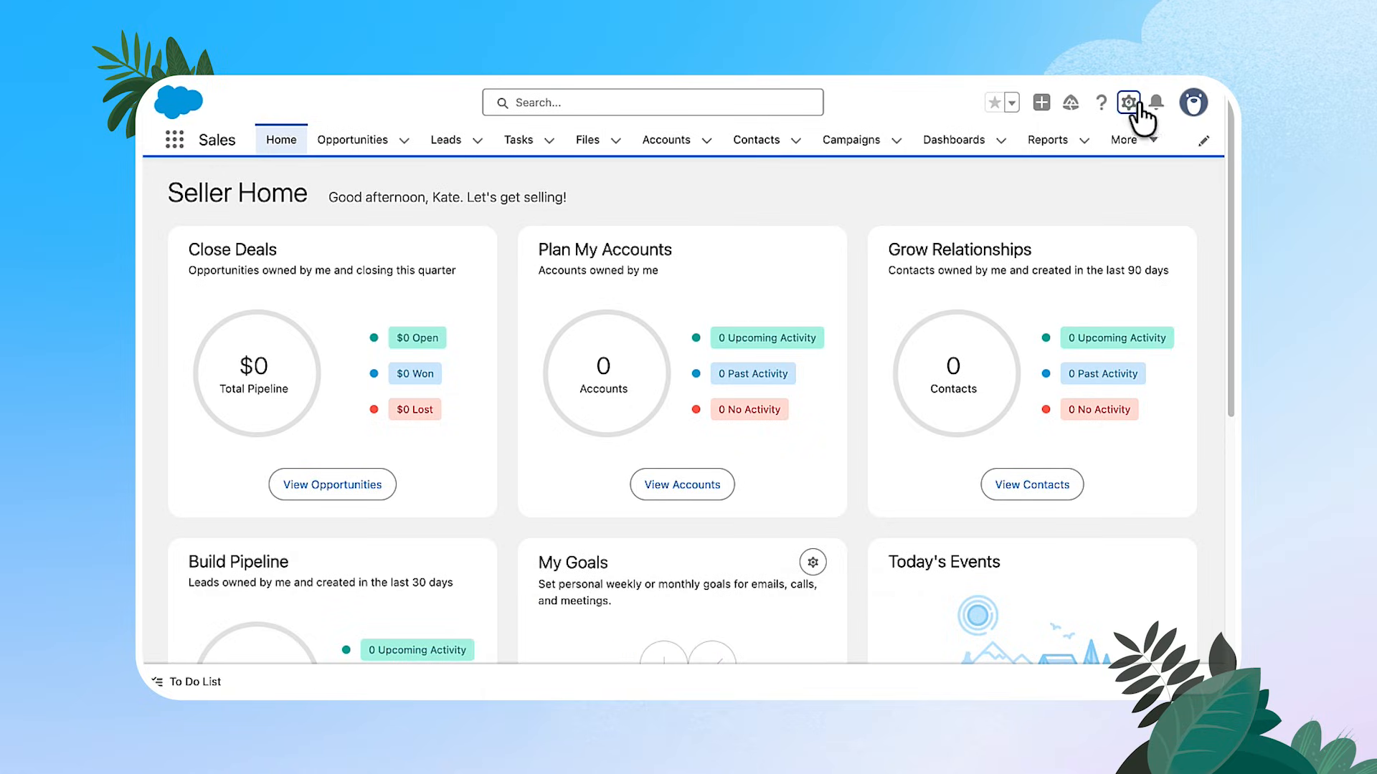
# Open Path Settings in Setup by searching for "path", and start creating a new path
pyautogui.click(1127, 102)
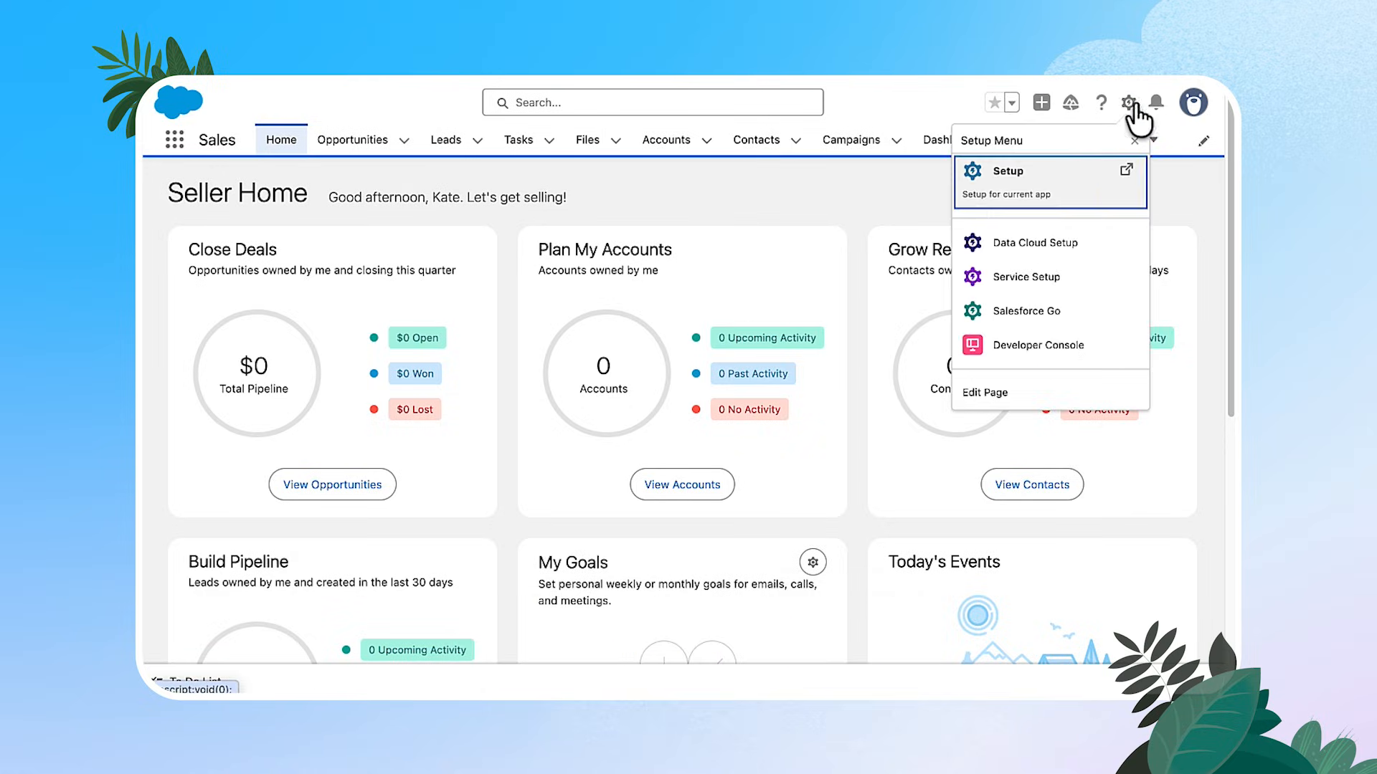
pyautogui.click(1069, 172)
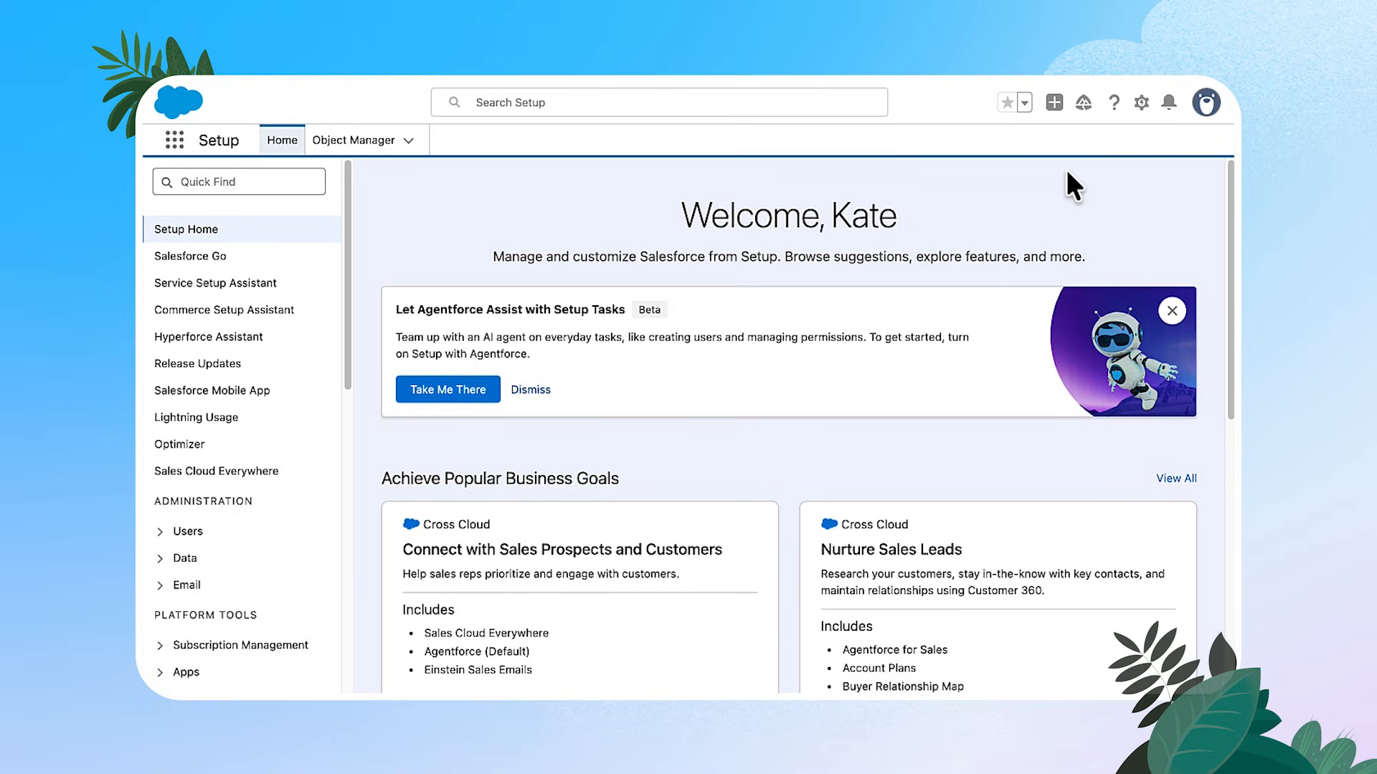
pyautogui.click(263, 182)
pyautogui.write('path')
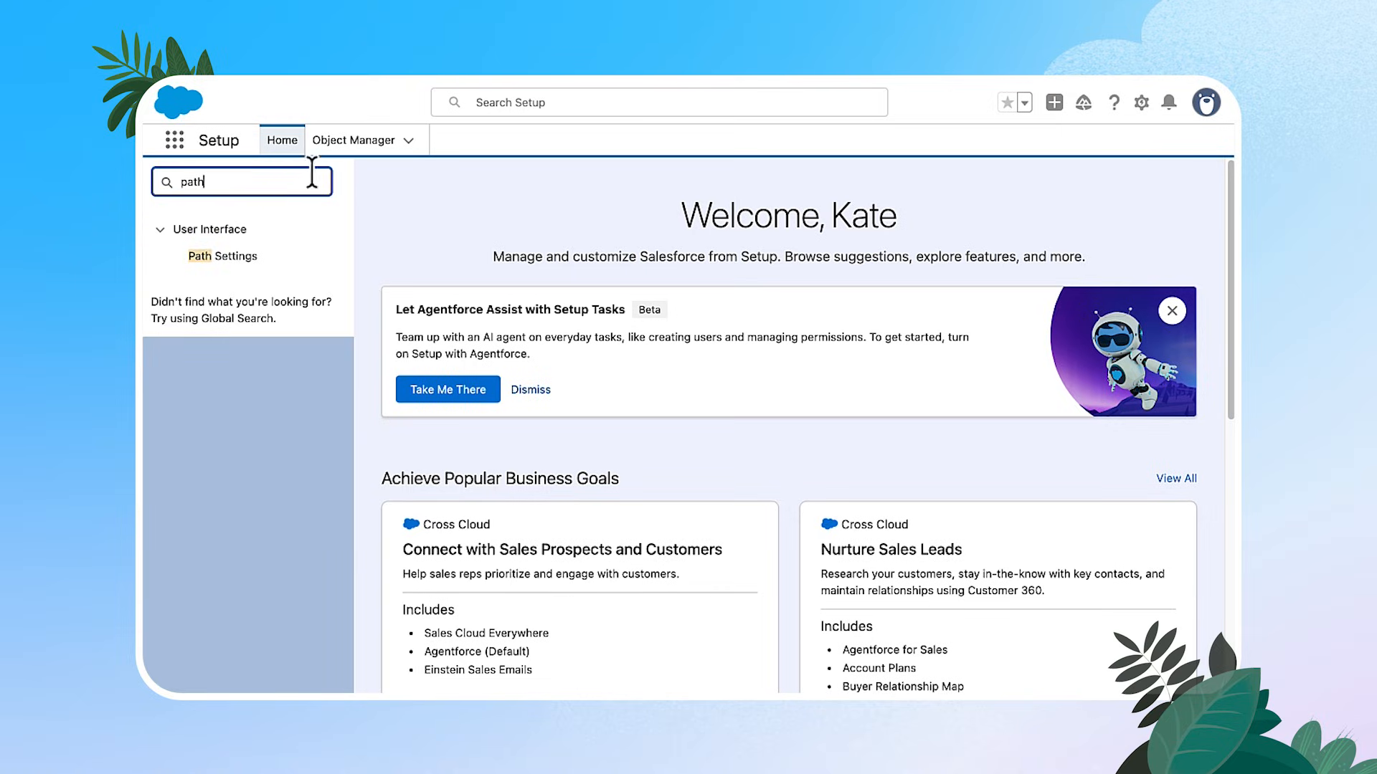
pyautogui.click(254, 271)
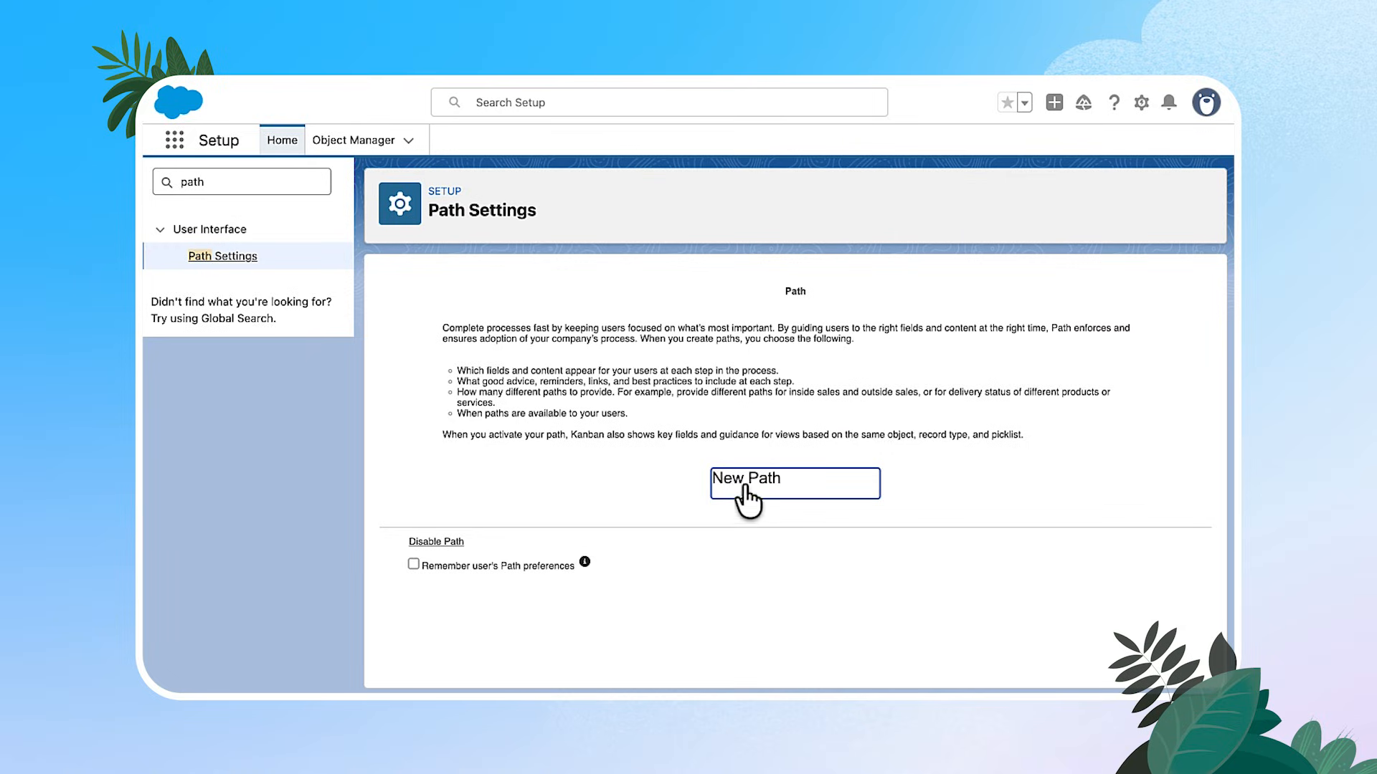
pyautogui.click(768, 491)
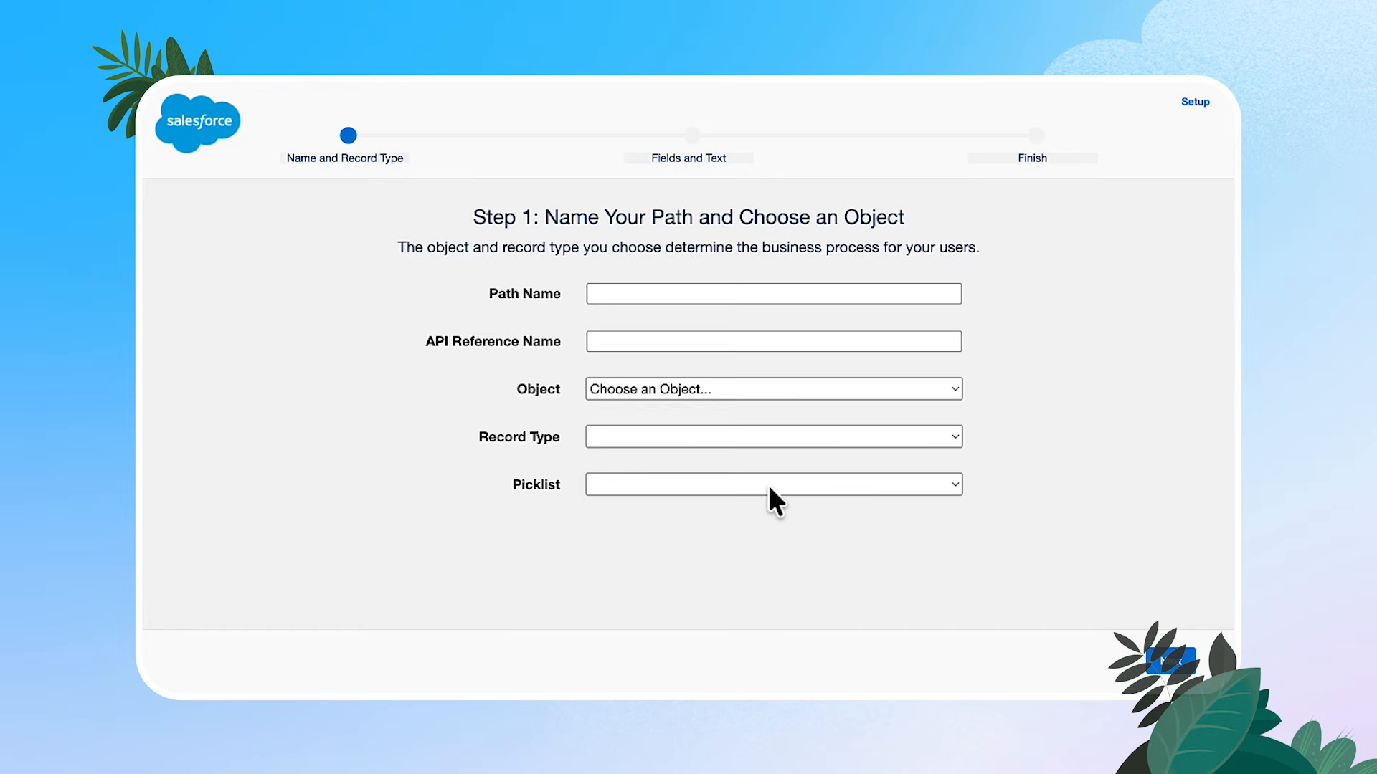
# Name the path "Standard Sales Opportunity", with Standard_Sales_Opportunity as its API reference name
pyautogui.click(683, 295)
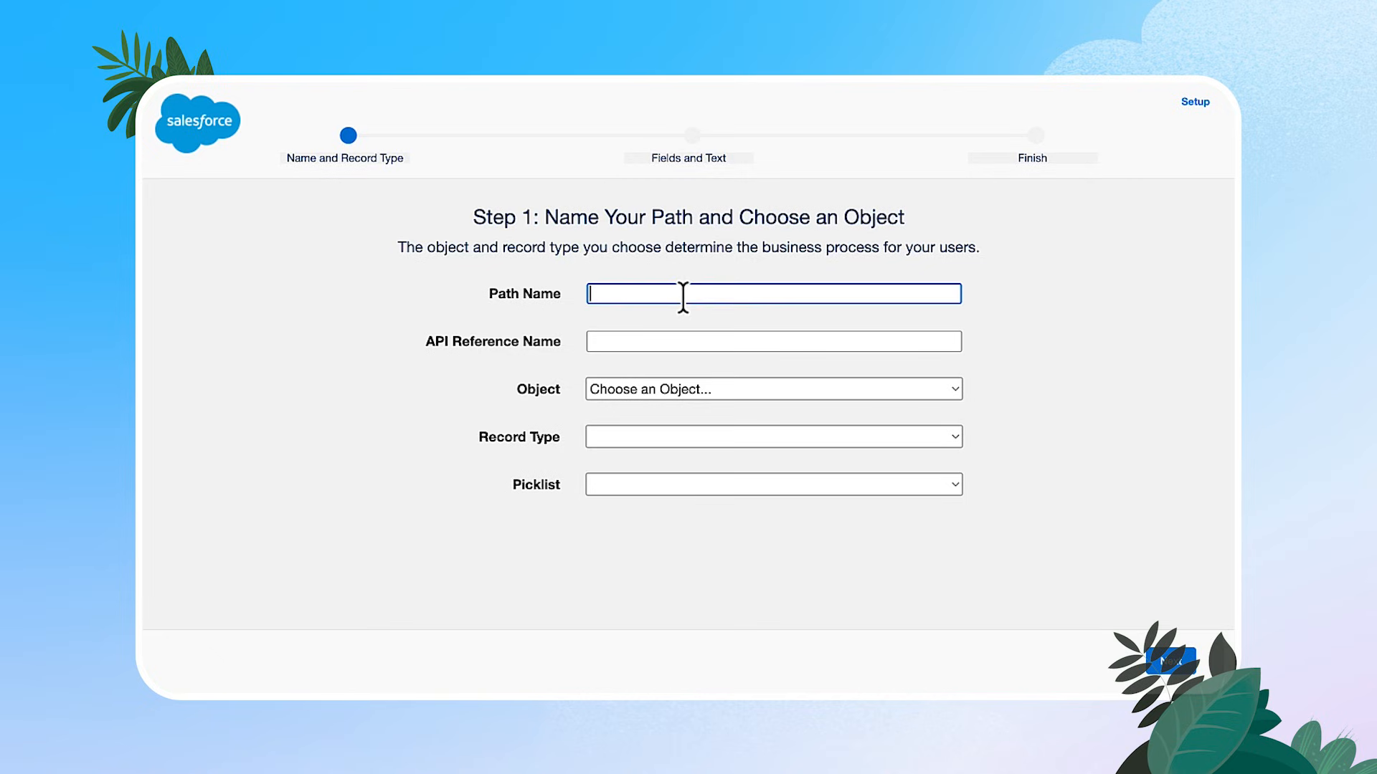
pyautogui.write('Standard Sales Opportunity')
pyautogui.click(691, 341)
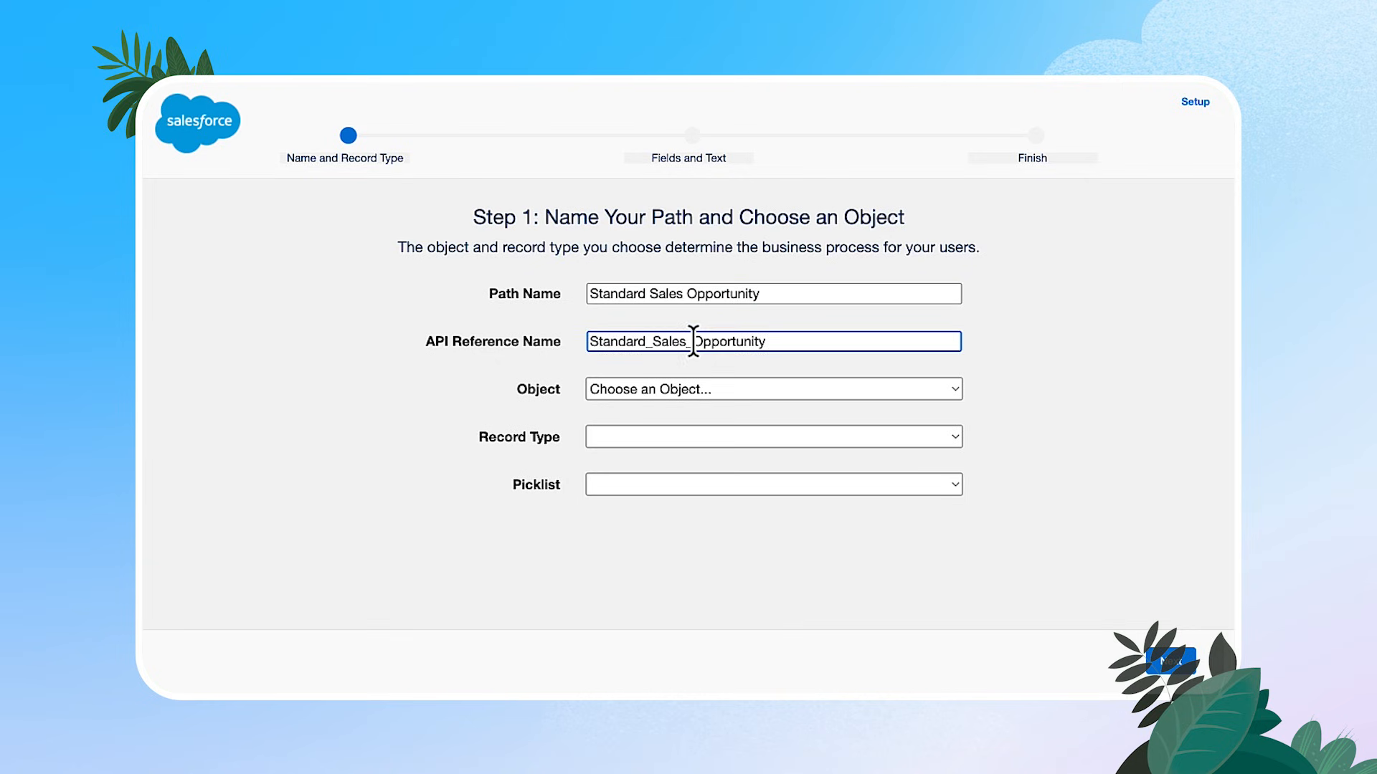
# Base the path on the Opportunity object with record type --Master-- and picklist Stage, and continue to the fields and guidance step
pyautogui.click(726, 389)
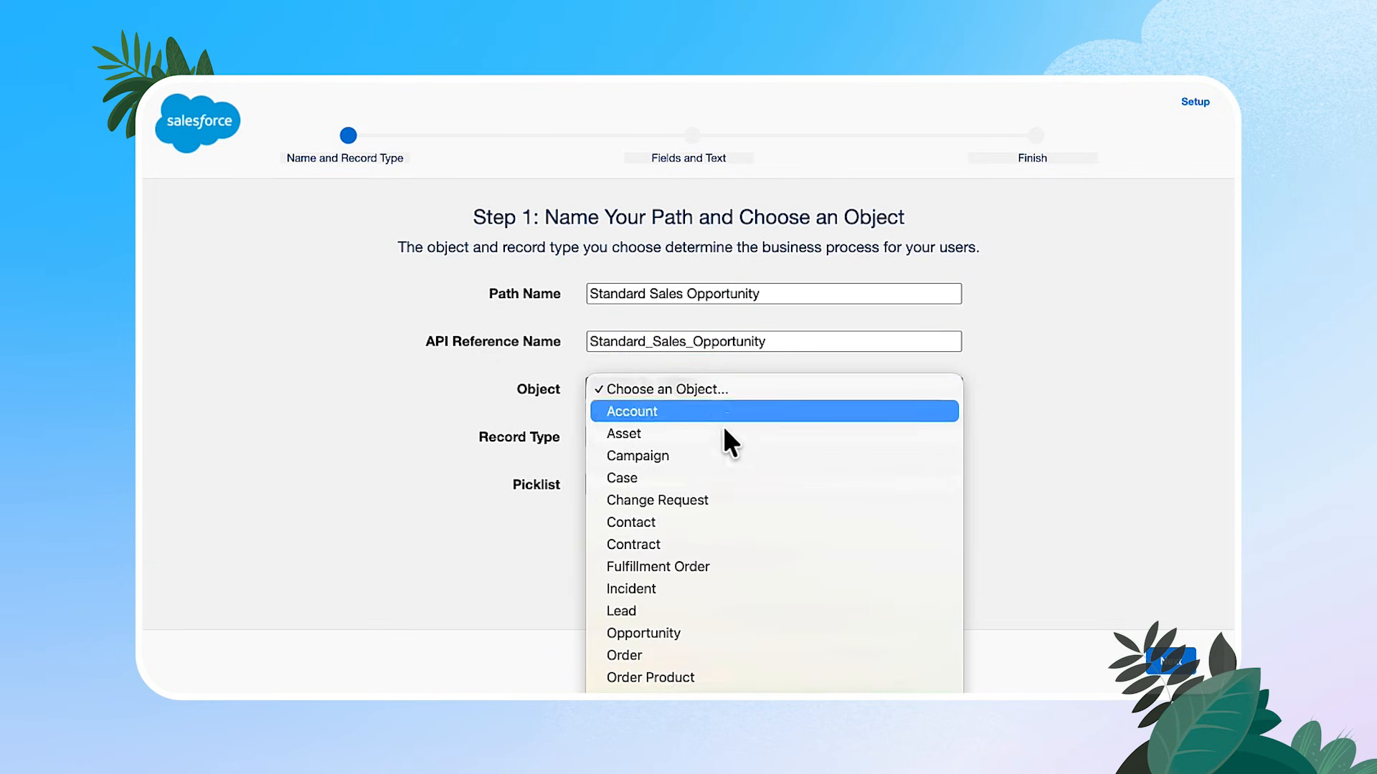
pyautogui.click(673, 631)
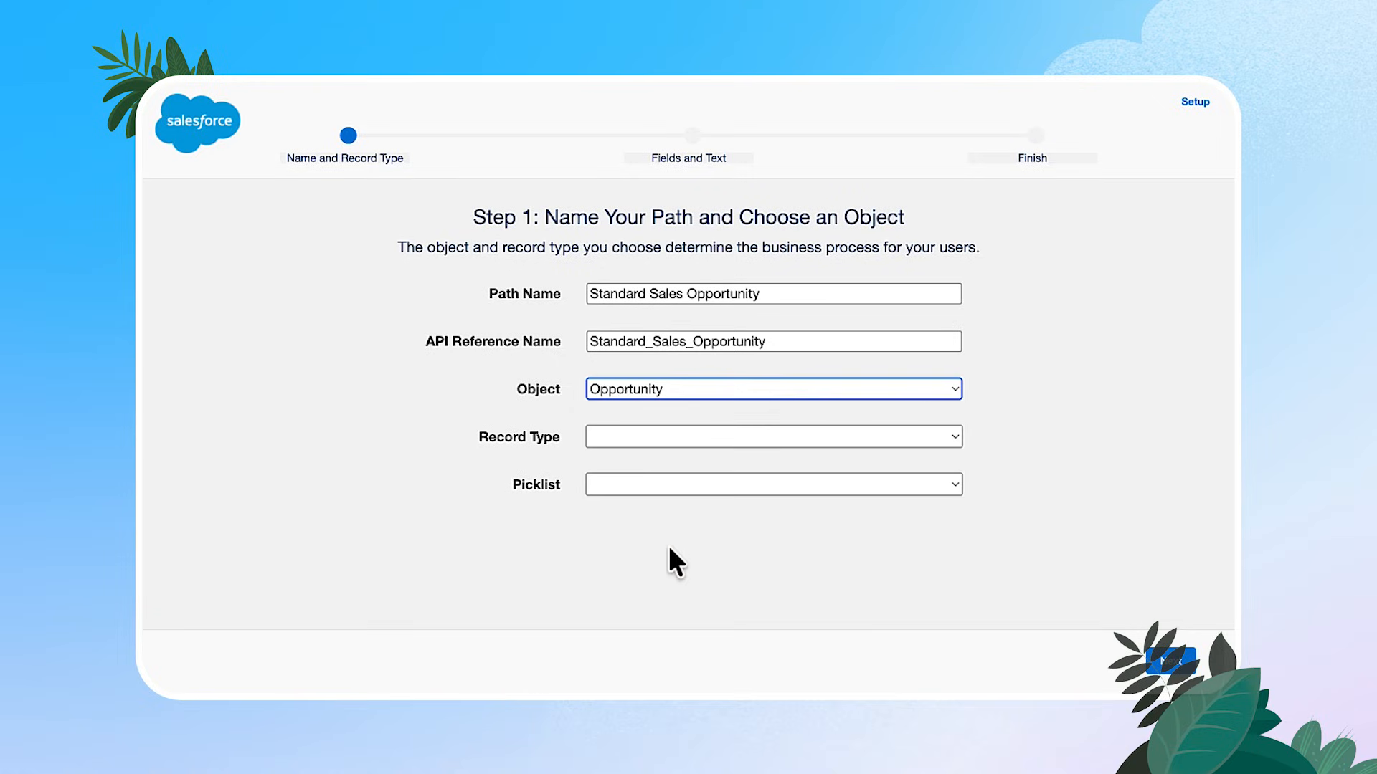
pyautogui.click(673, 436)
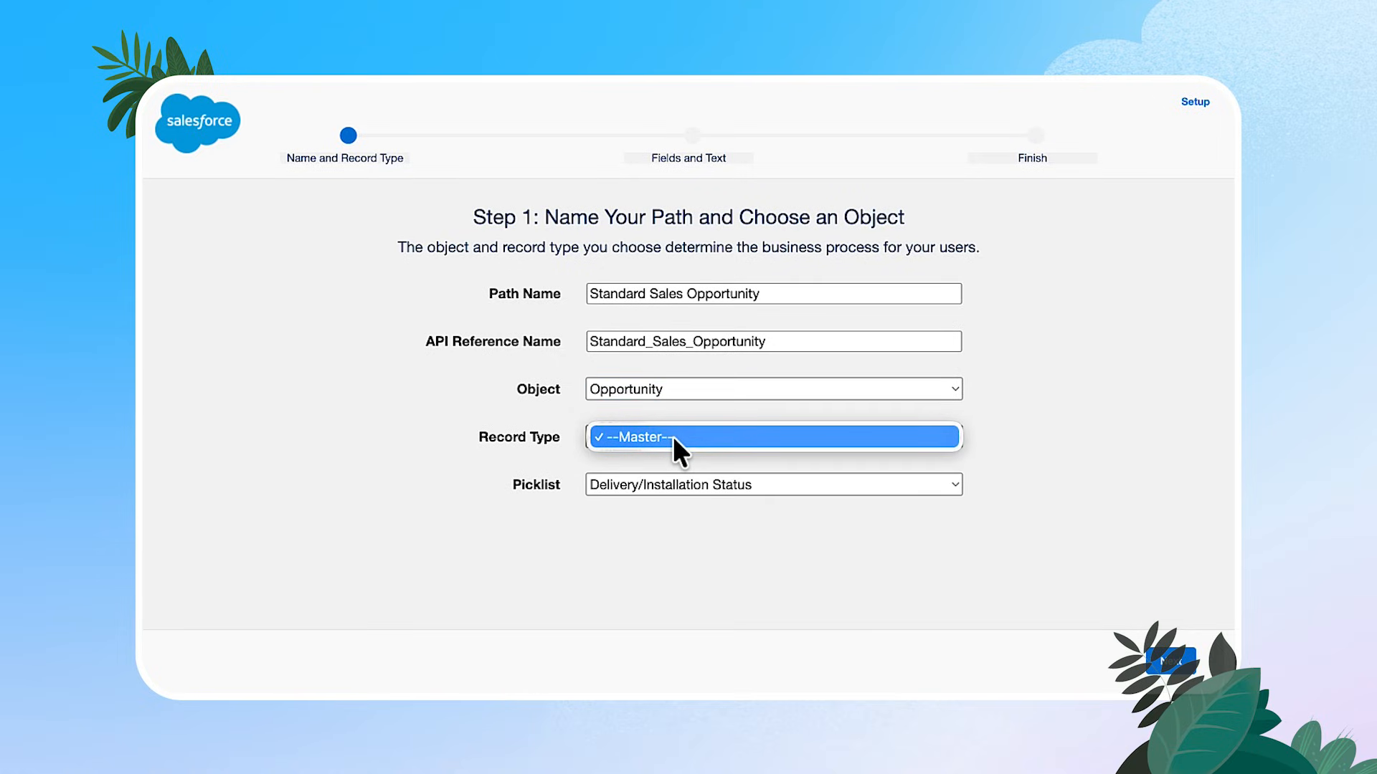
pyautogui.click(672, 436)
pyautogui.click(673, 485)
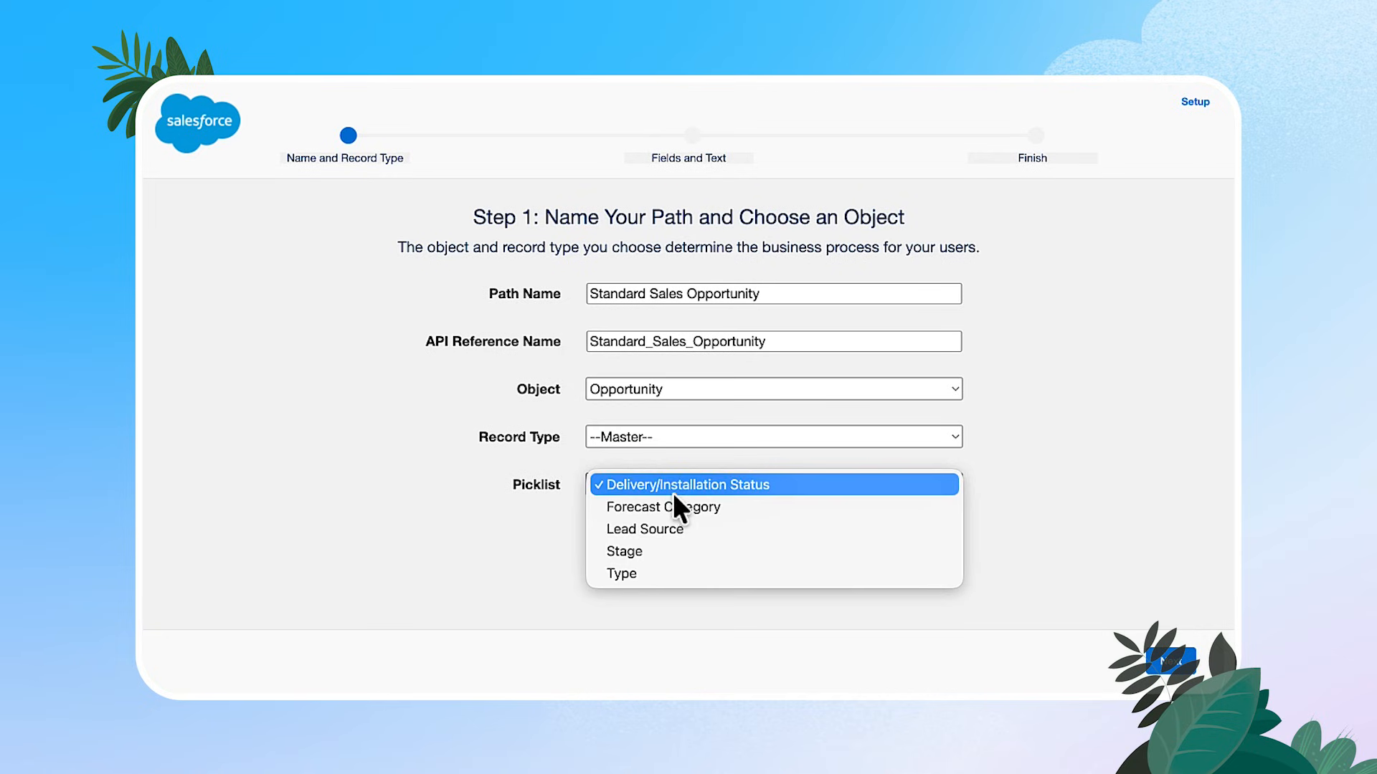
pyautogui.click(672, 545)
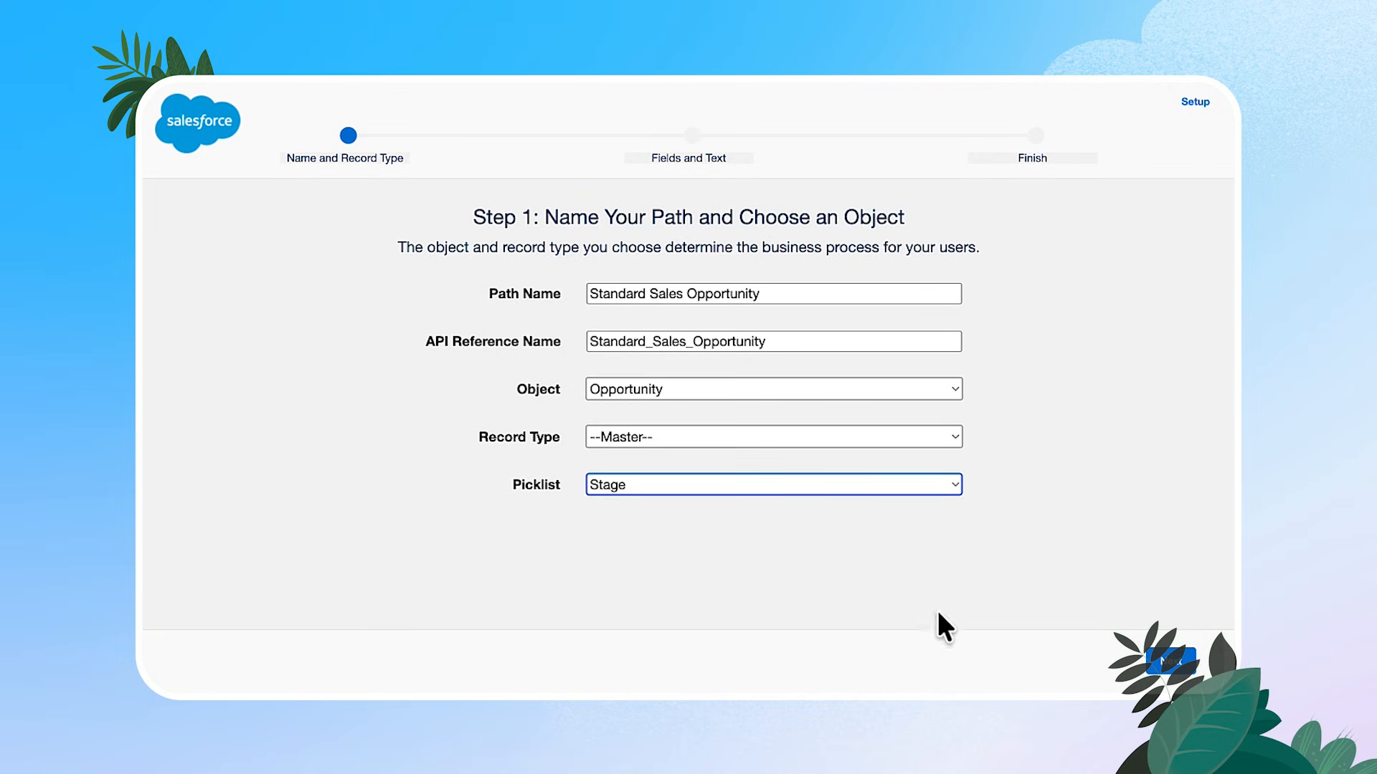
pyautogui.click(1168, 661)
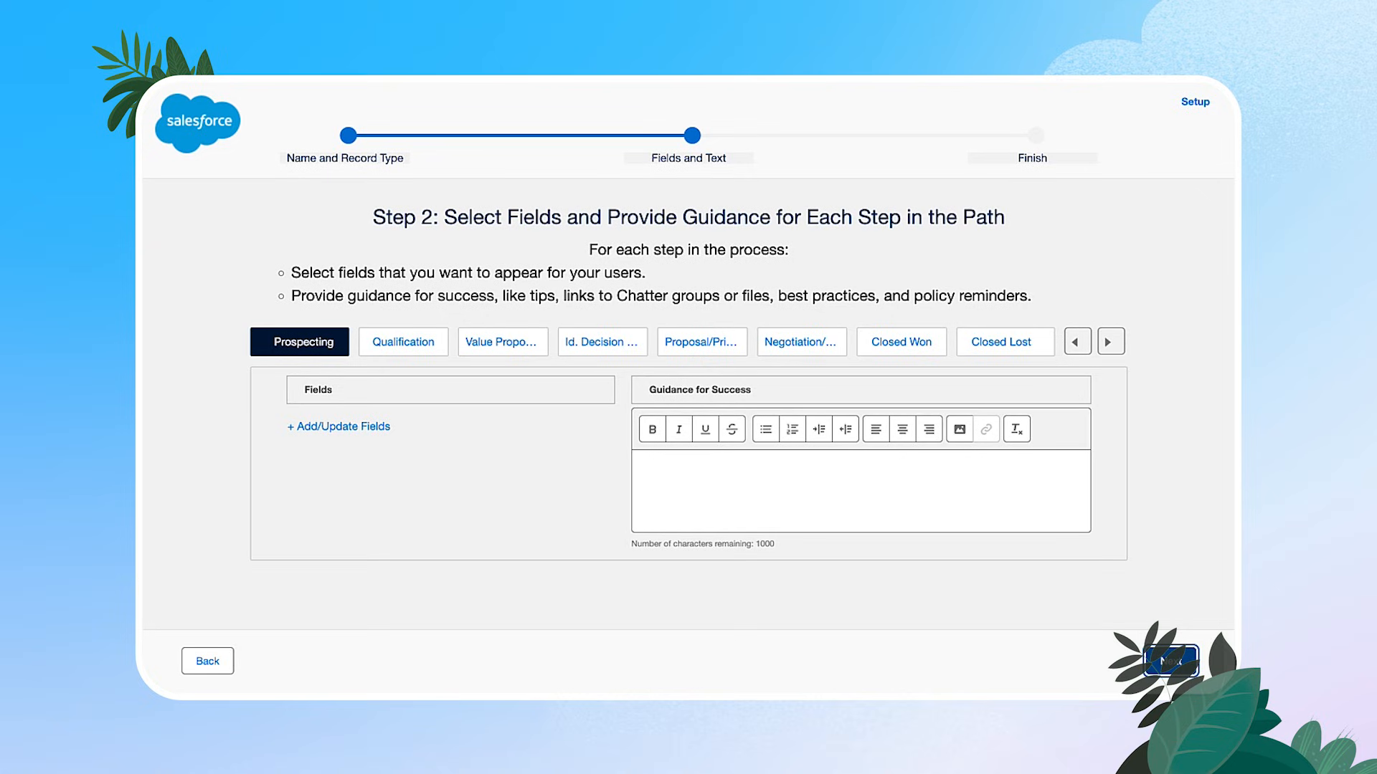
pyautogui.click(397, 344)
pyautogui.click(482, 353)
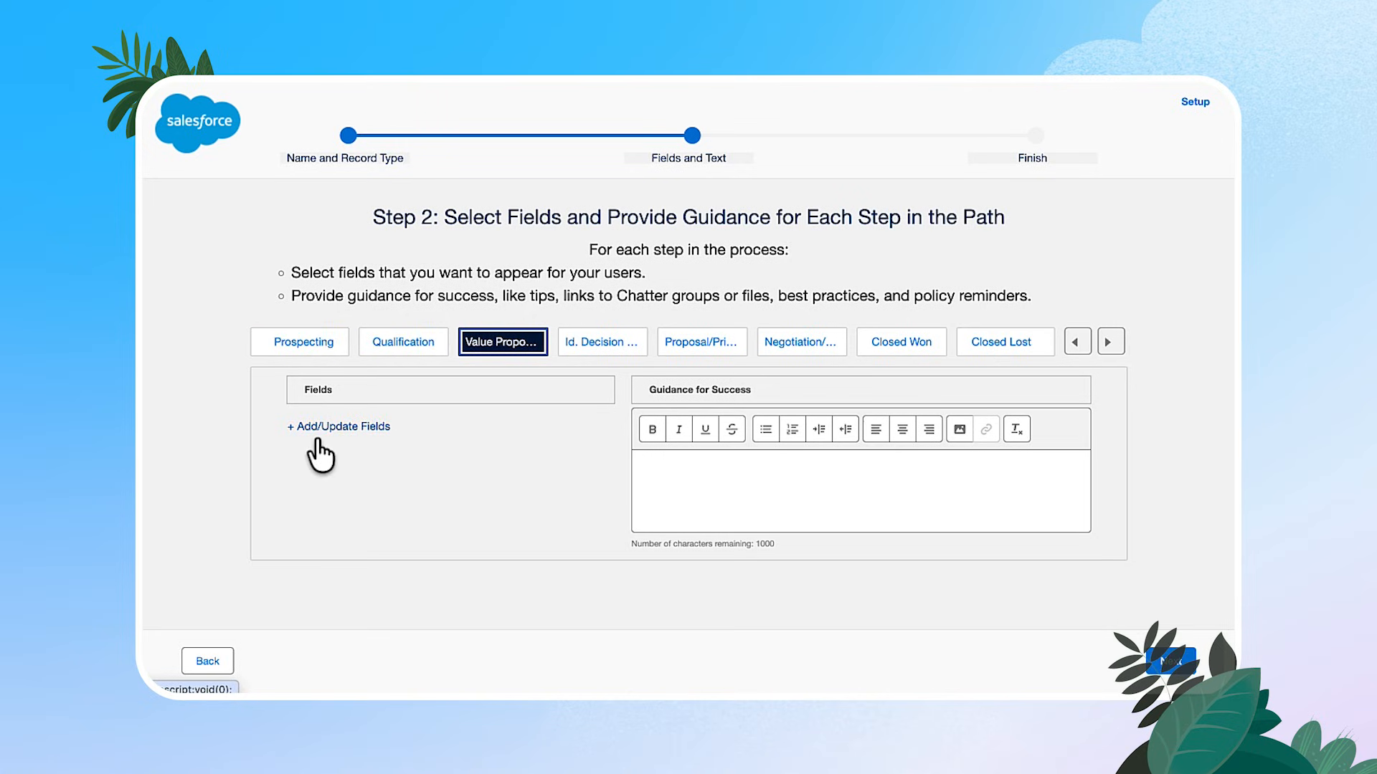
# Paste the copied guidance about the initial "discovery" or "research" phase into the Prospecting stage's Guidance for Success
pyautogui.click(316, 347)
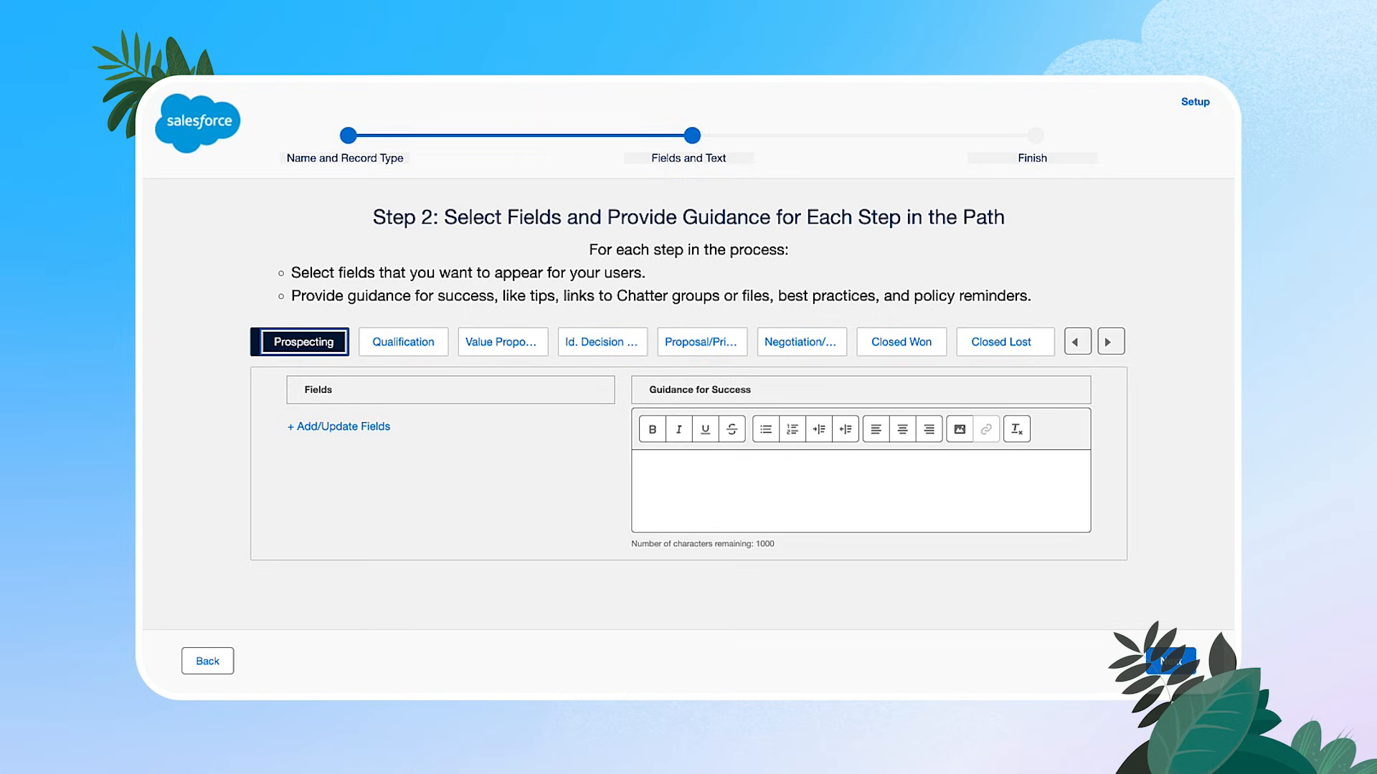
pyautogui.click(1171, 661)
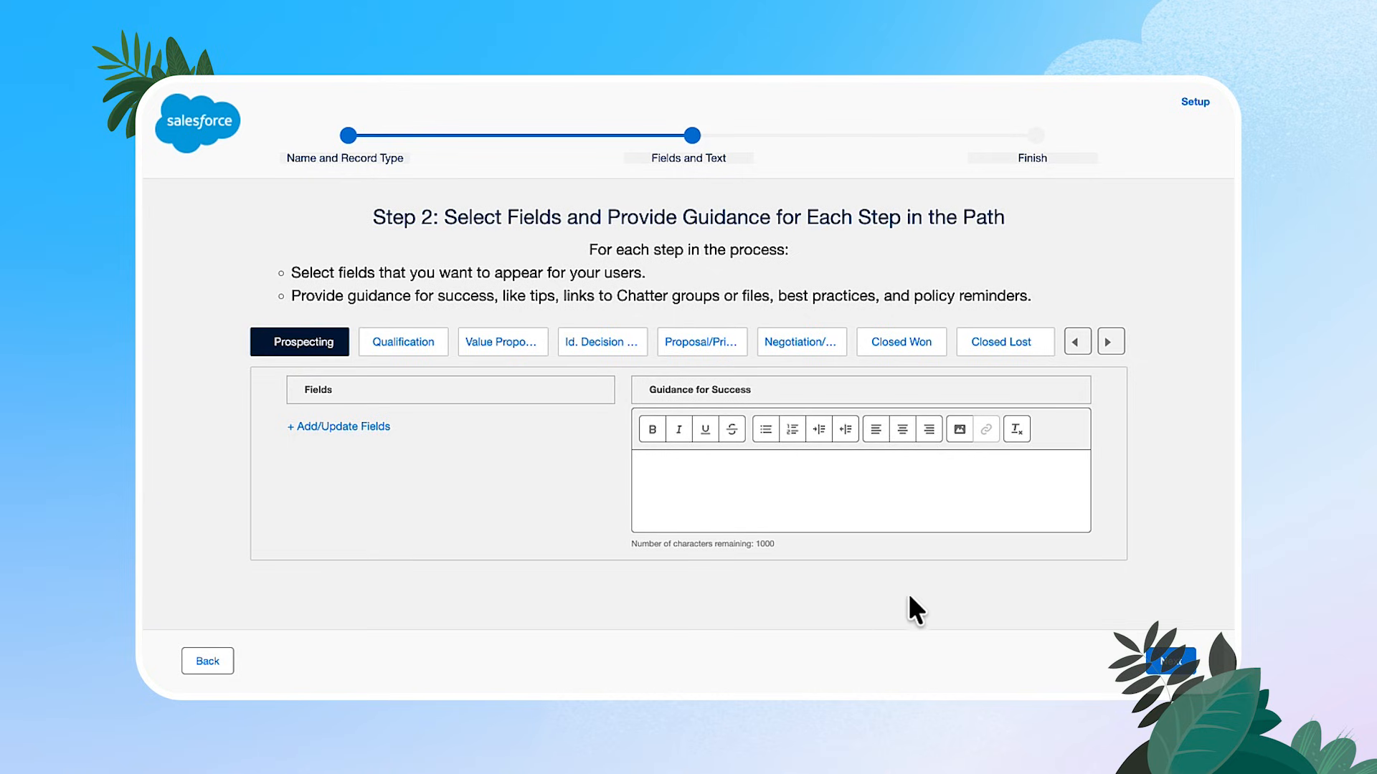
pyautogui.rightClick(726, 473)
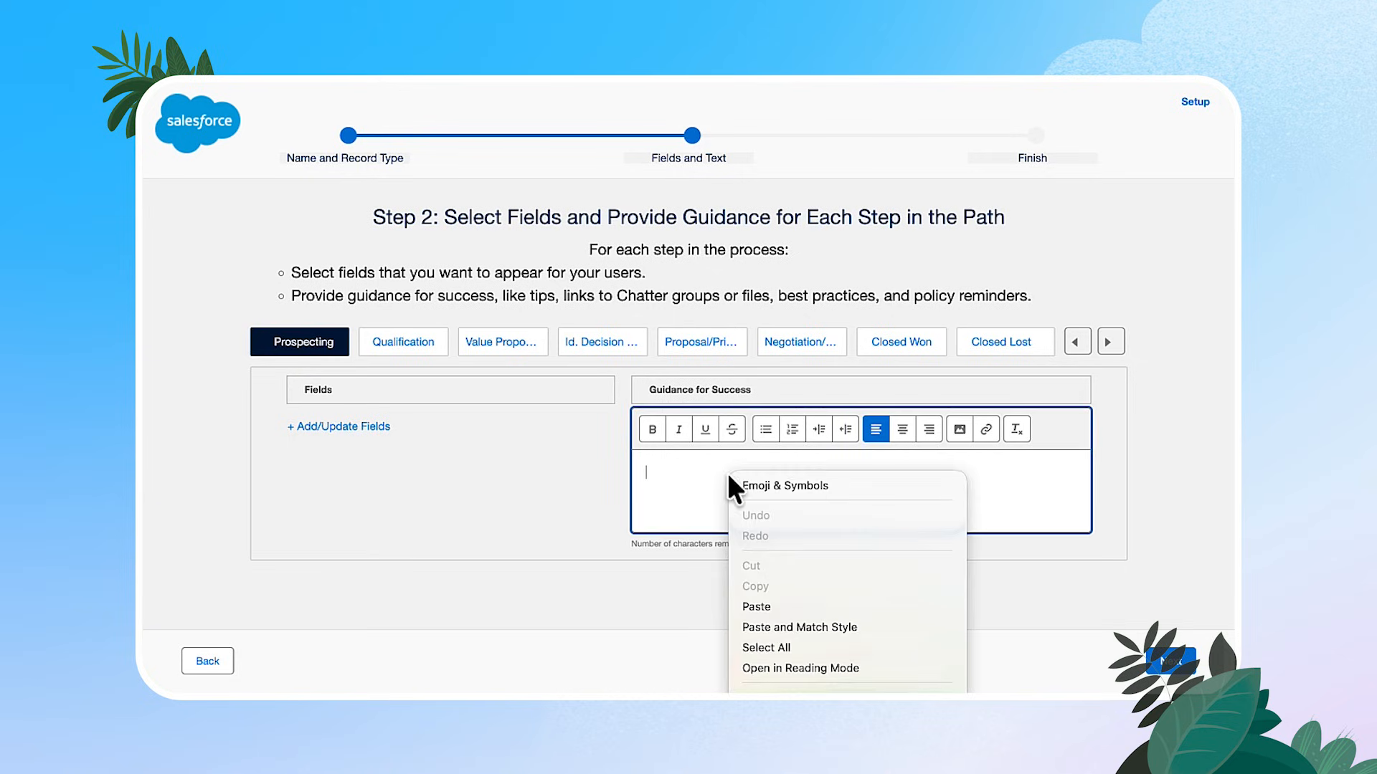
pyautogui.click(768, 605)
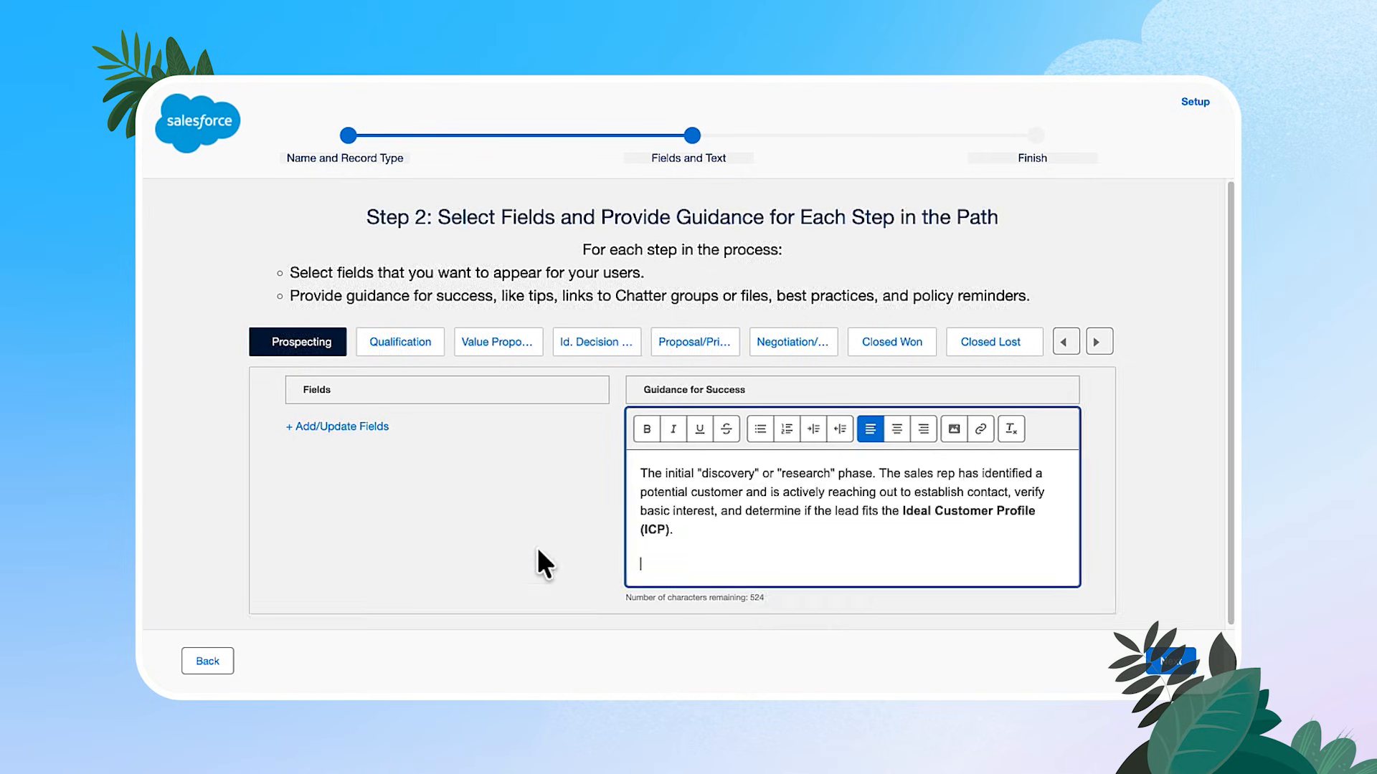
# Add the fields Opportunity Name, Lead Source and Primary Campaign Source to the Prospecting stage
pyautogui.click(368, 428)
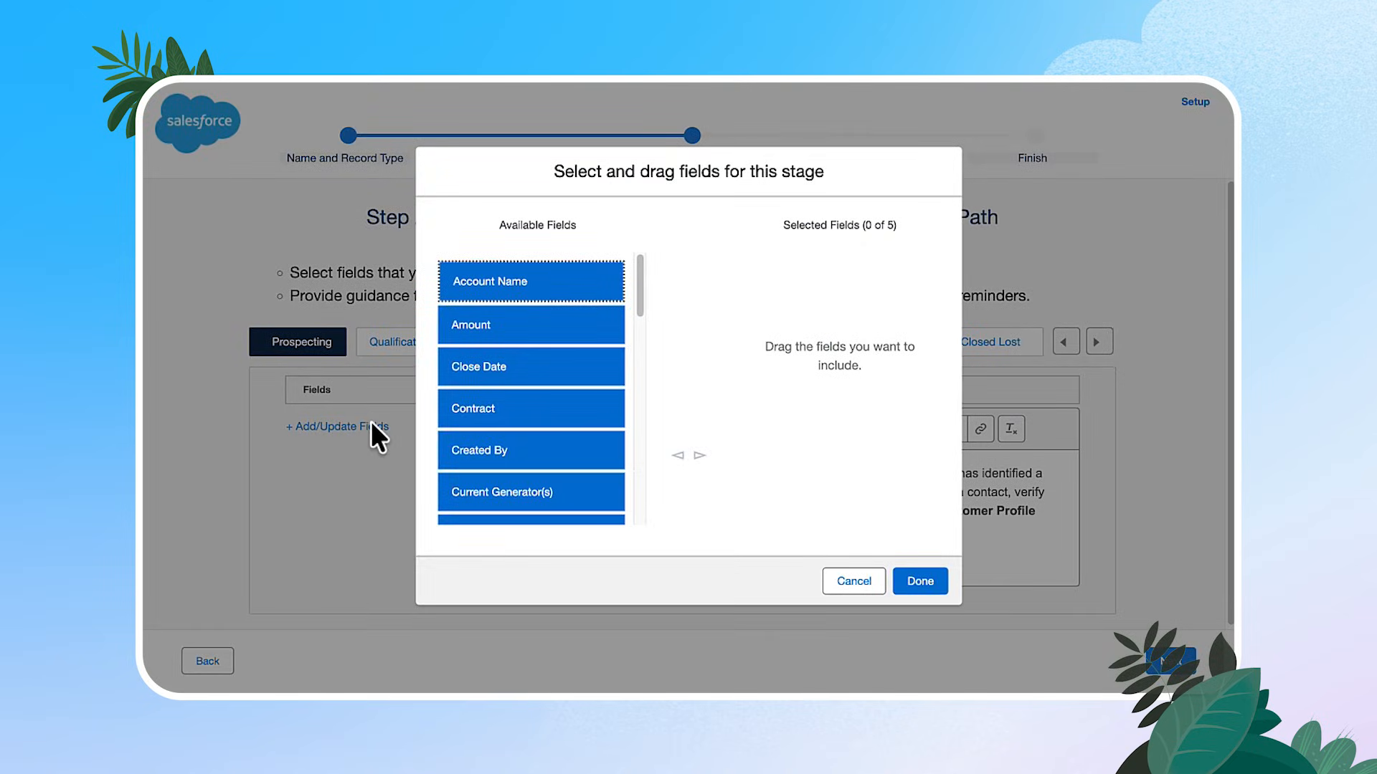
pyautogui.scroll(-2, 529, 415)
pyautogui.scroll(-6, 527, 417)
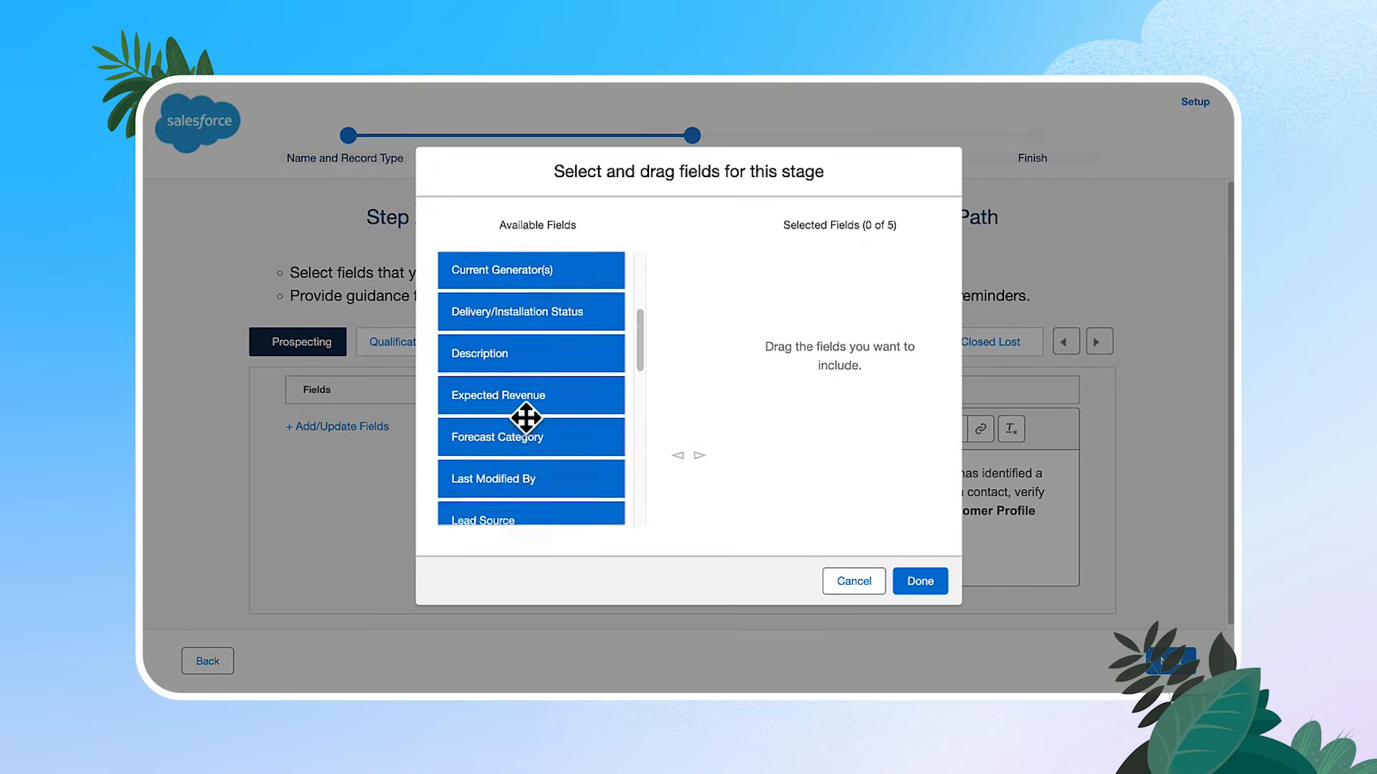
pyautogui.scroll(-1, 525, 418)
pyautogui.moveTo(527, 470); pyautogui.dragTo(791, 300)
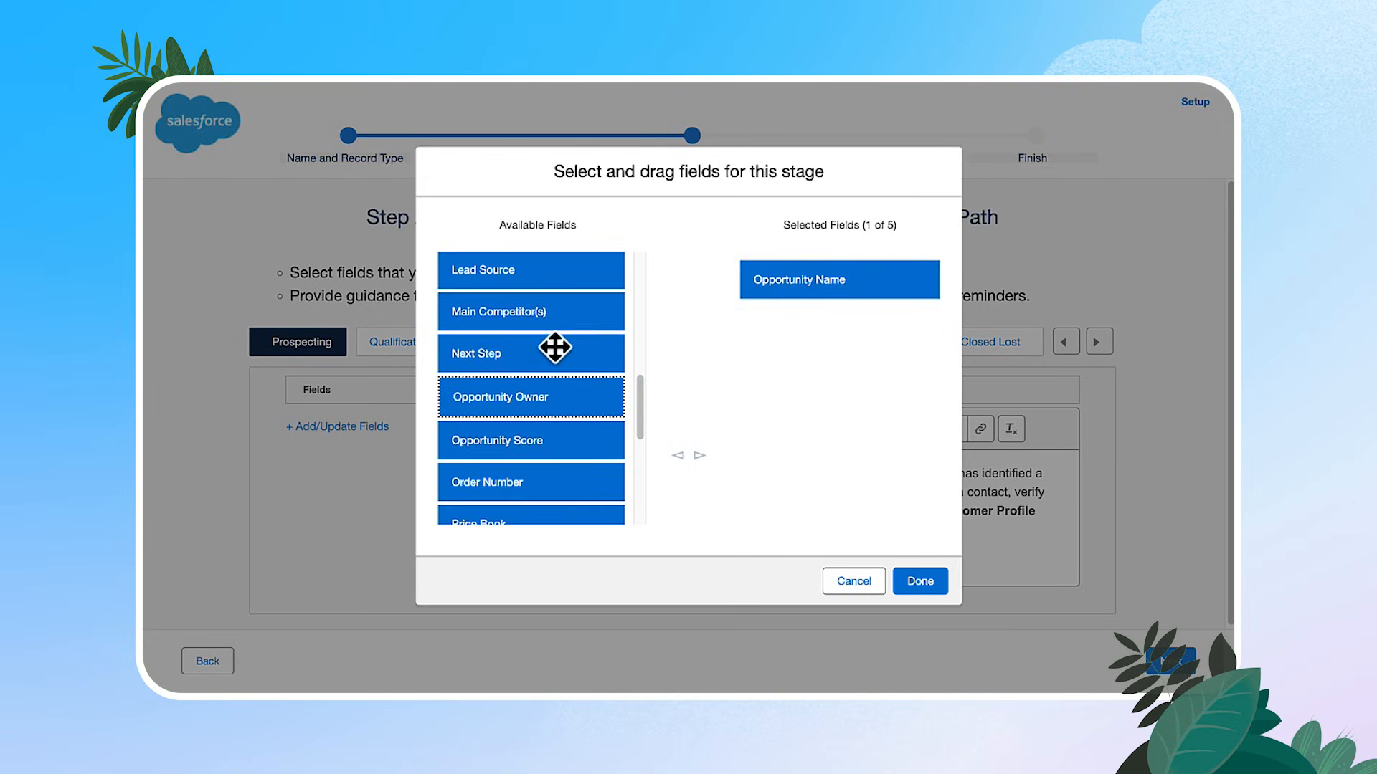
pyautogui.moveTo(540, 267); pyautogui.dragTo(823, 331)
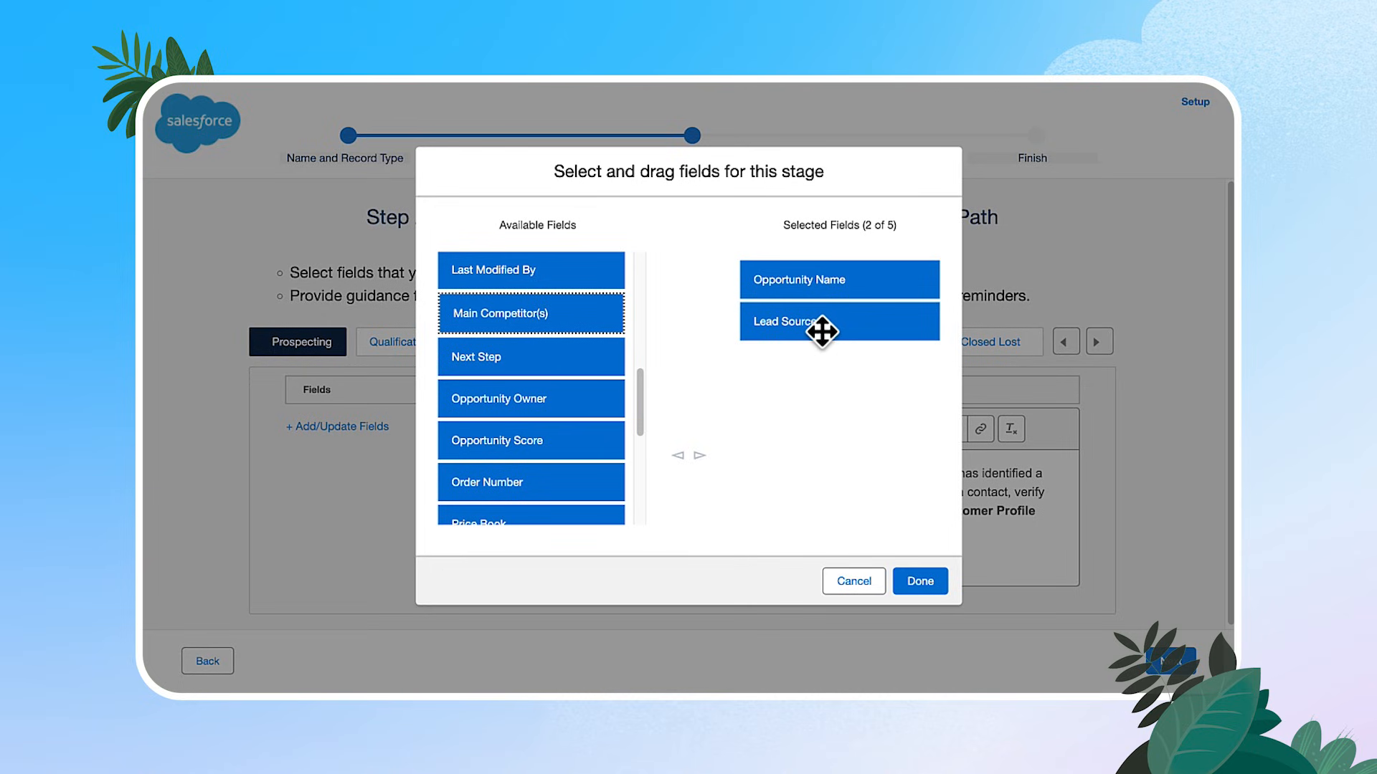
pyautogui.scroll(-2, 561, 432)
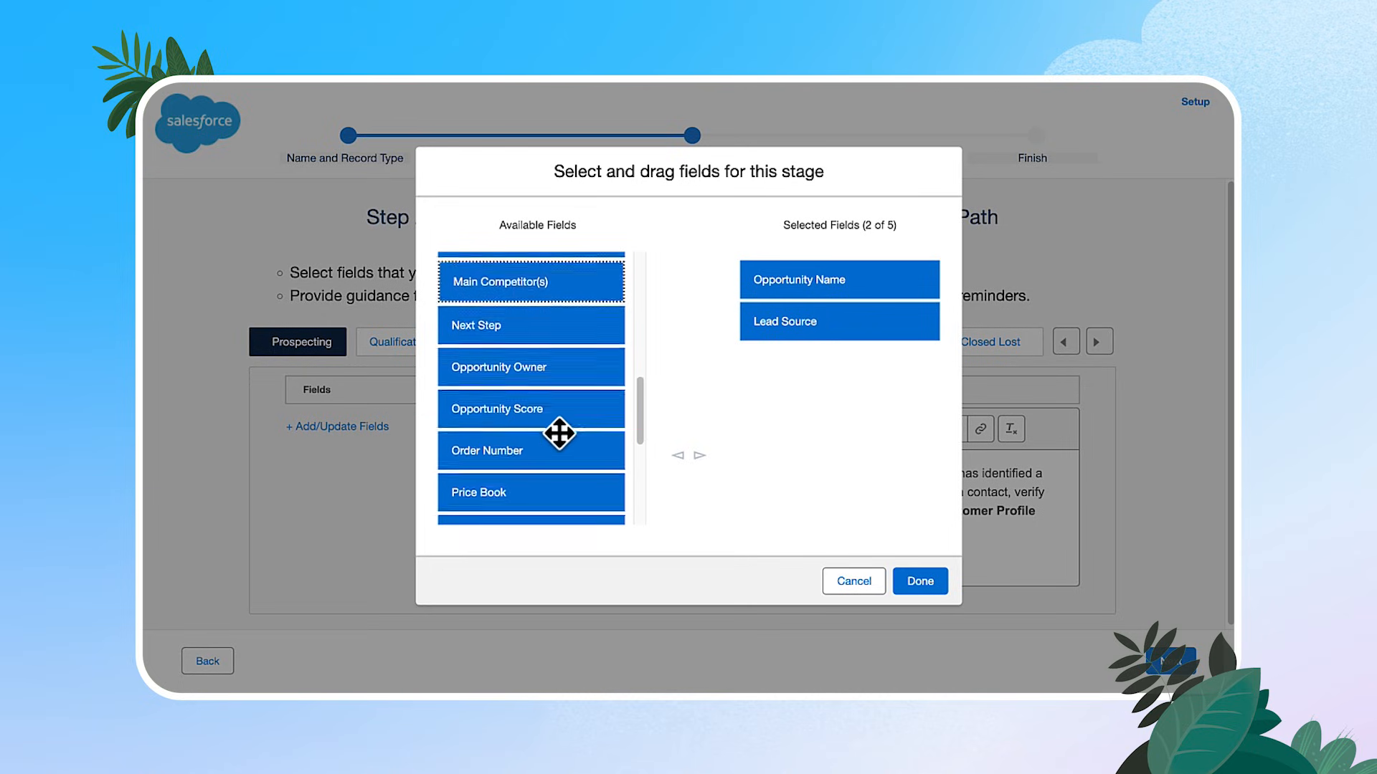
pyautogui.scroll(-4, 559, 434)
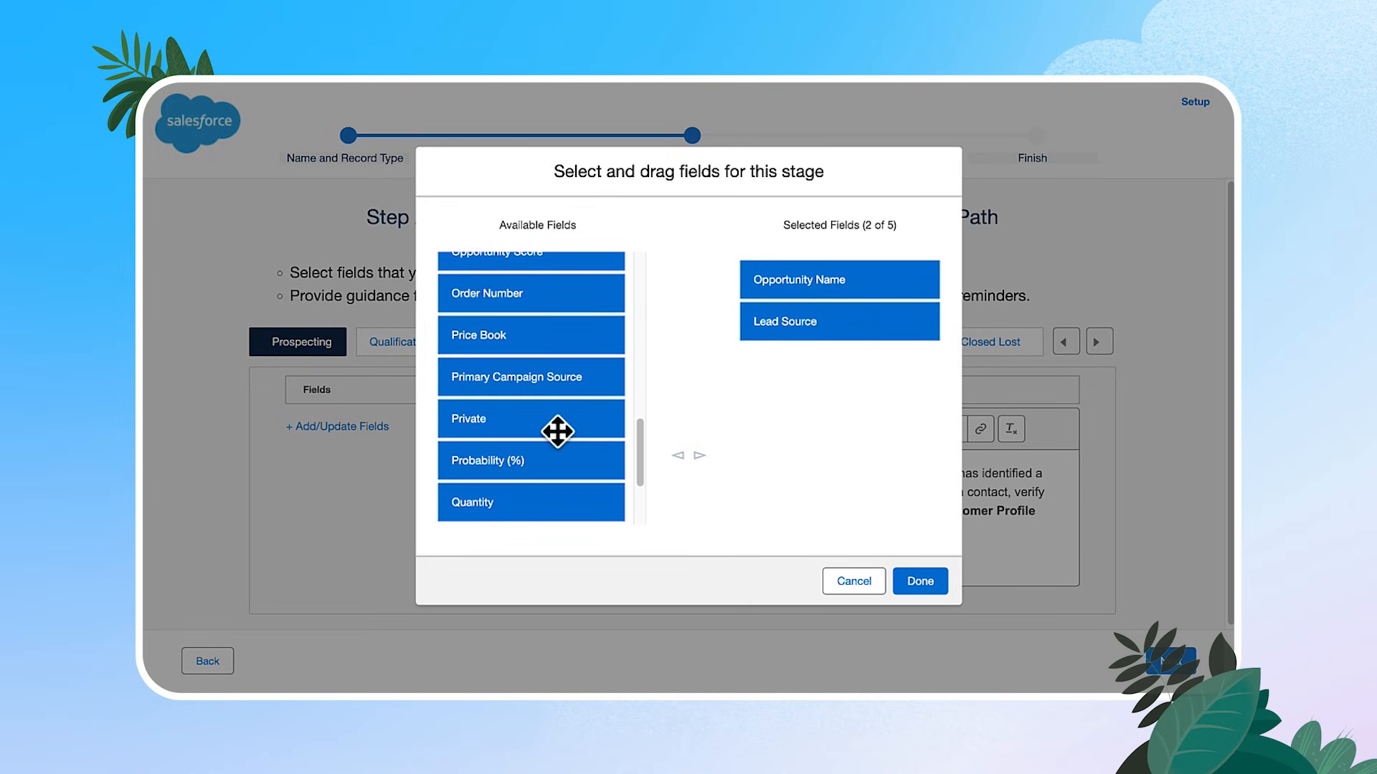
pyautogui.moveTo(561, 380); pyautogui.dragTo(863, 363)
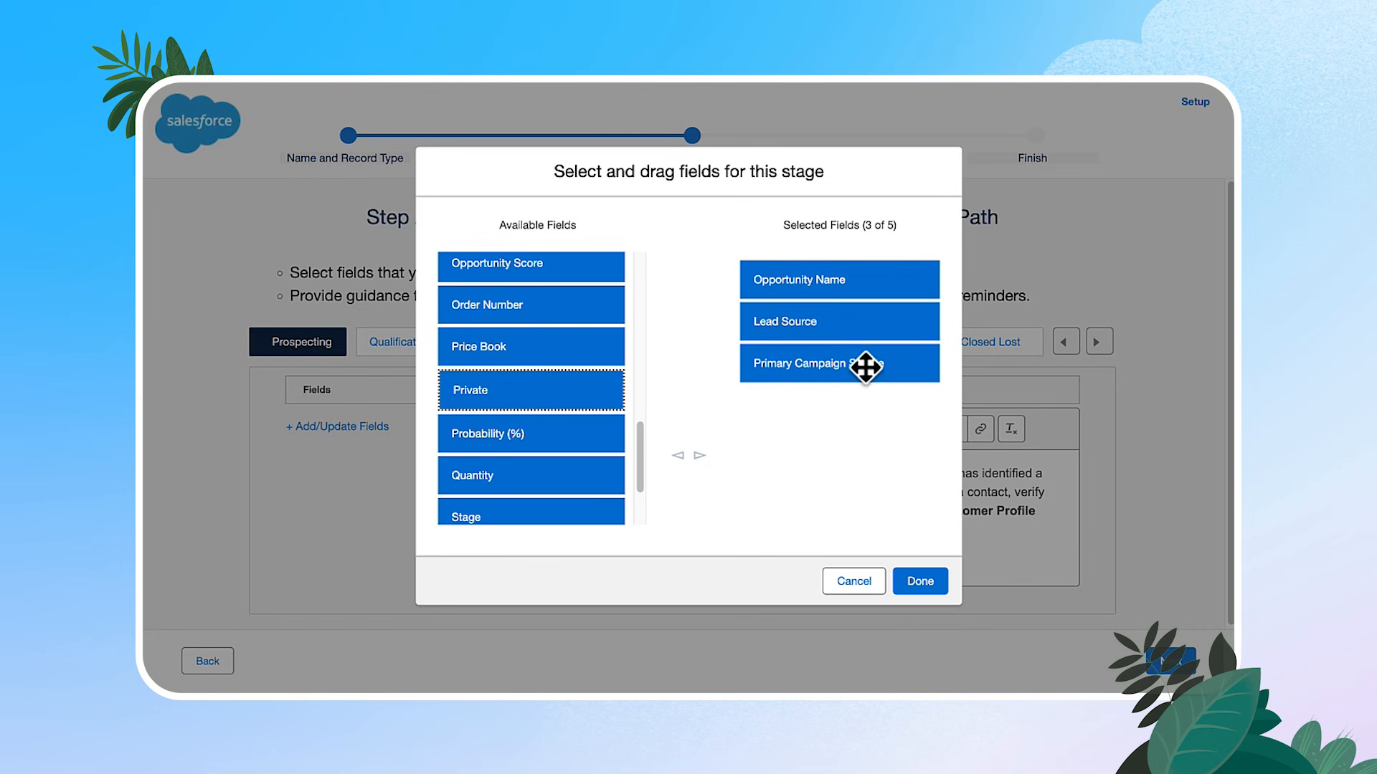
pyautogui.click(916, 582)
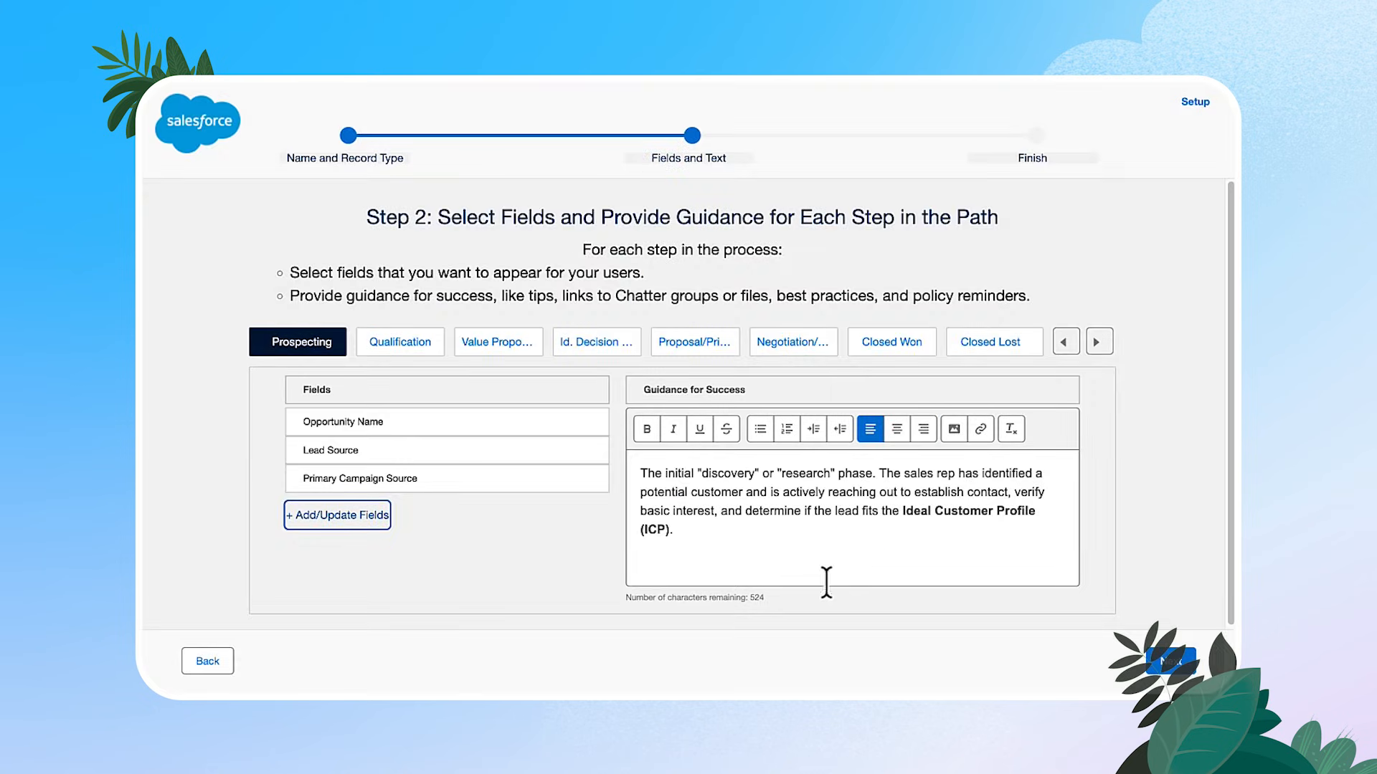
# Paste the copied guidance about judging the deal on Budget, Authority, Need, Timeline into the Qualification stage's Guidance for Success
pyautogui.click(418, 348)
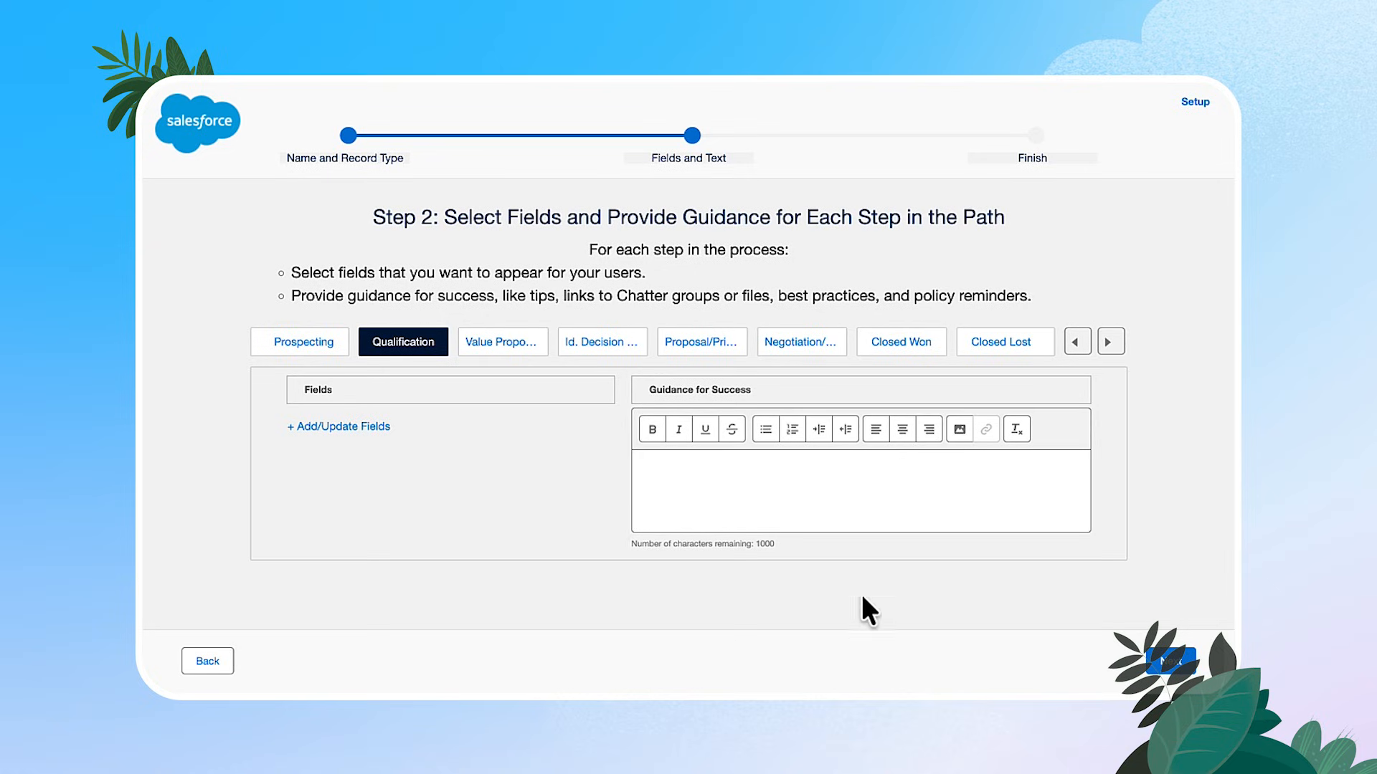
pyautogui.click(777, 476)
pyautogui.rightClick(778, 475)
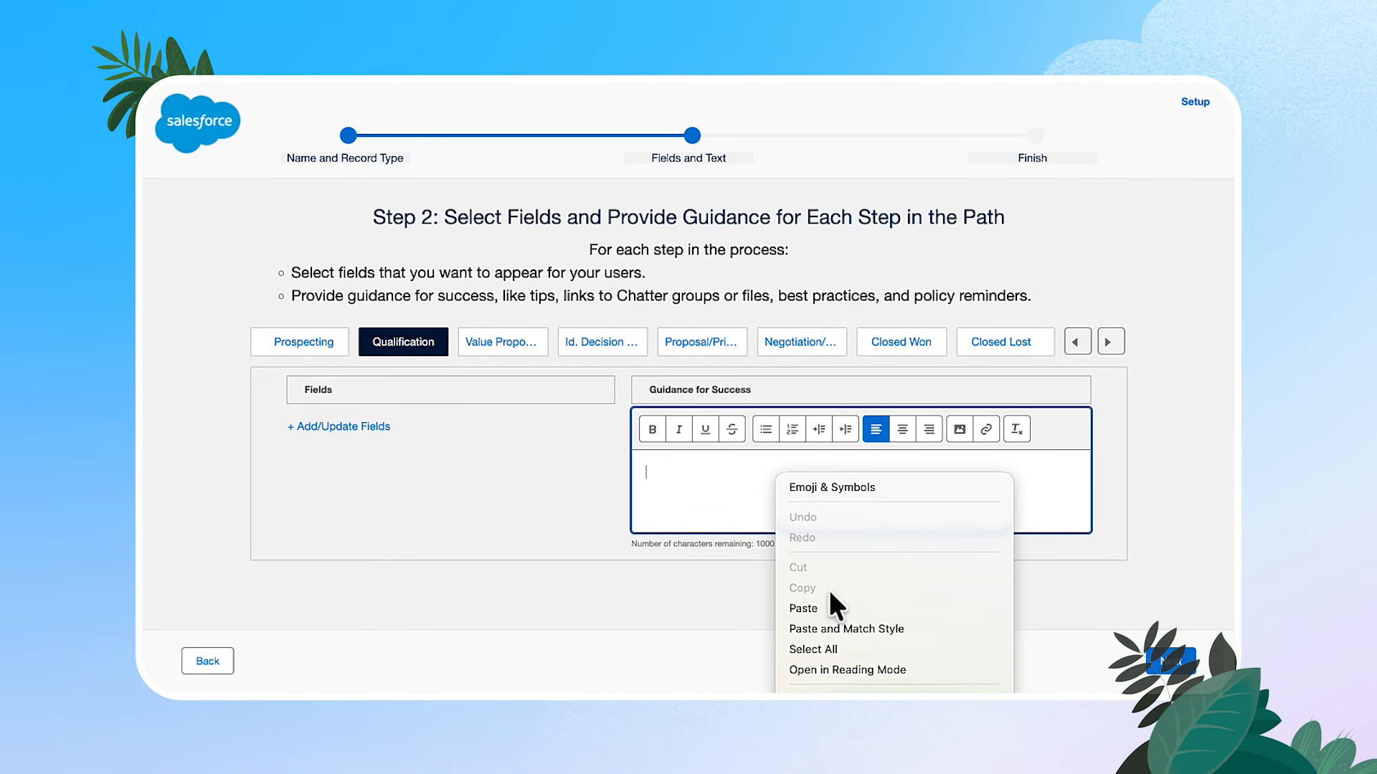
pyautogui.click(803, 608)
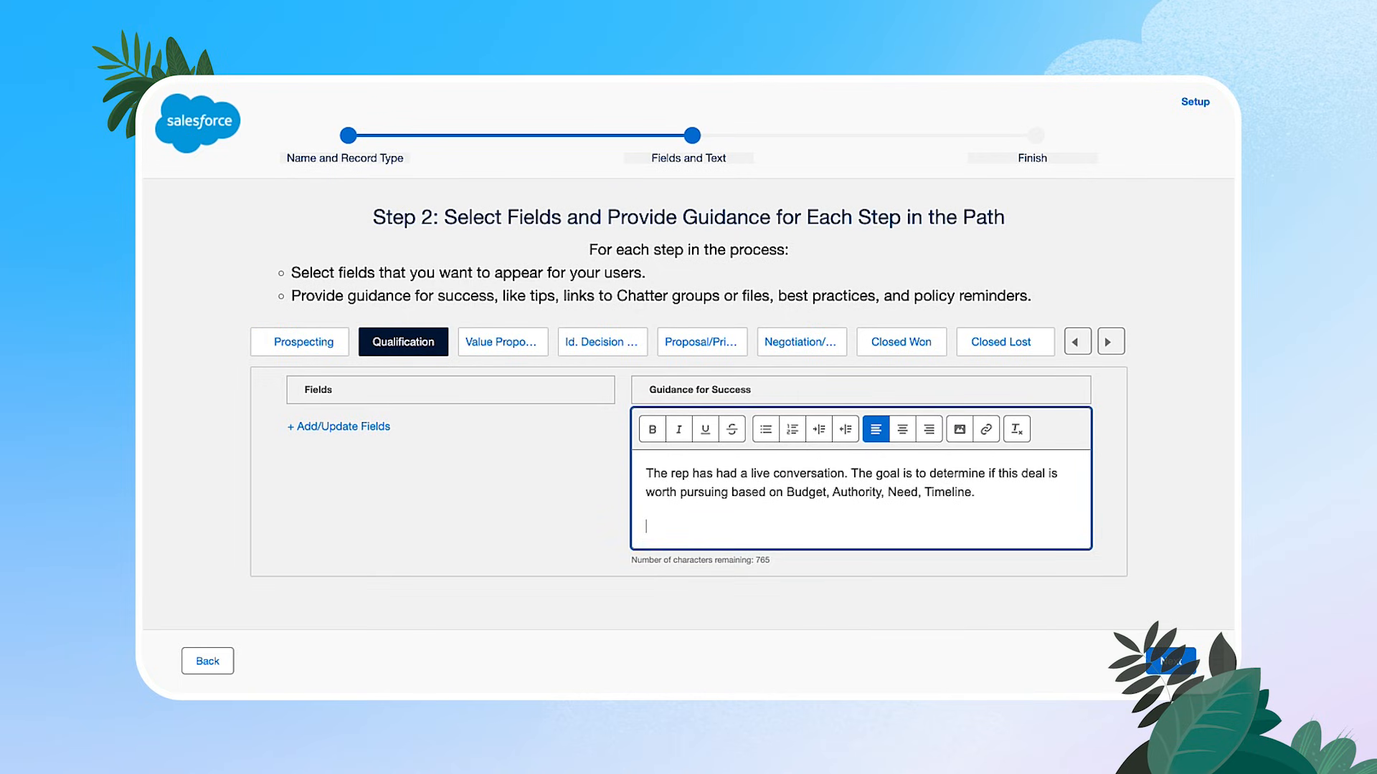
# Add the fields Description, Expected Revenue and Close Date to the Qualification stage
pyautogui.click(363, 427)
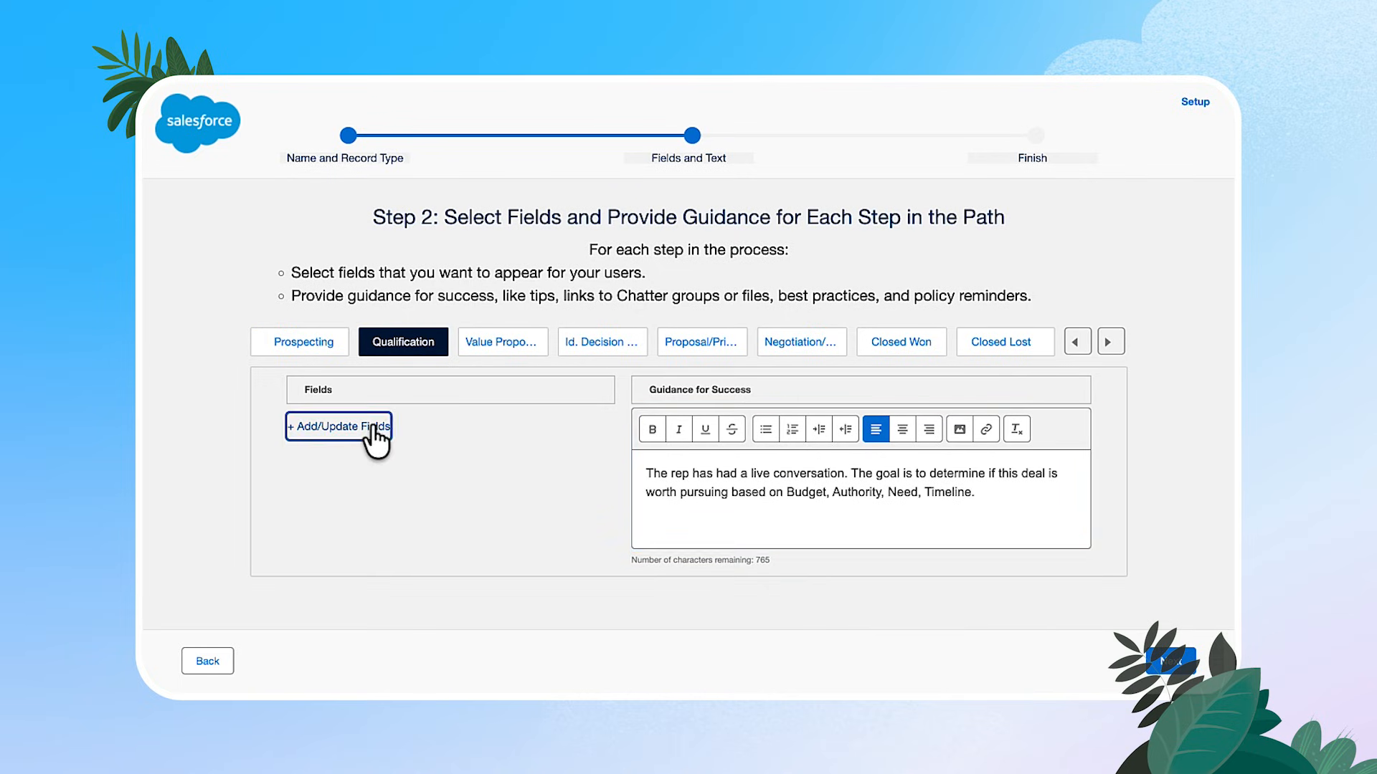
pyautogui.scroll(-3, 475, 435)
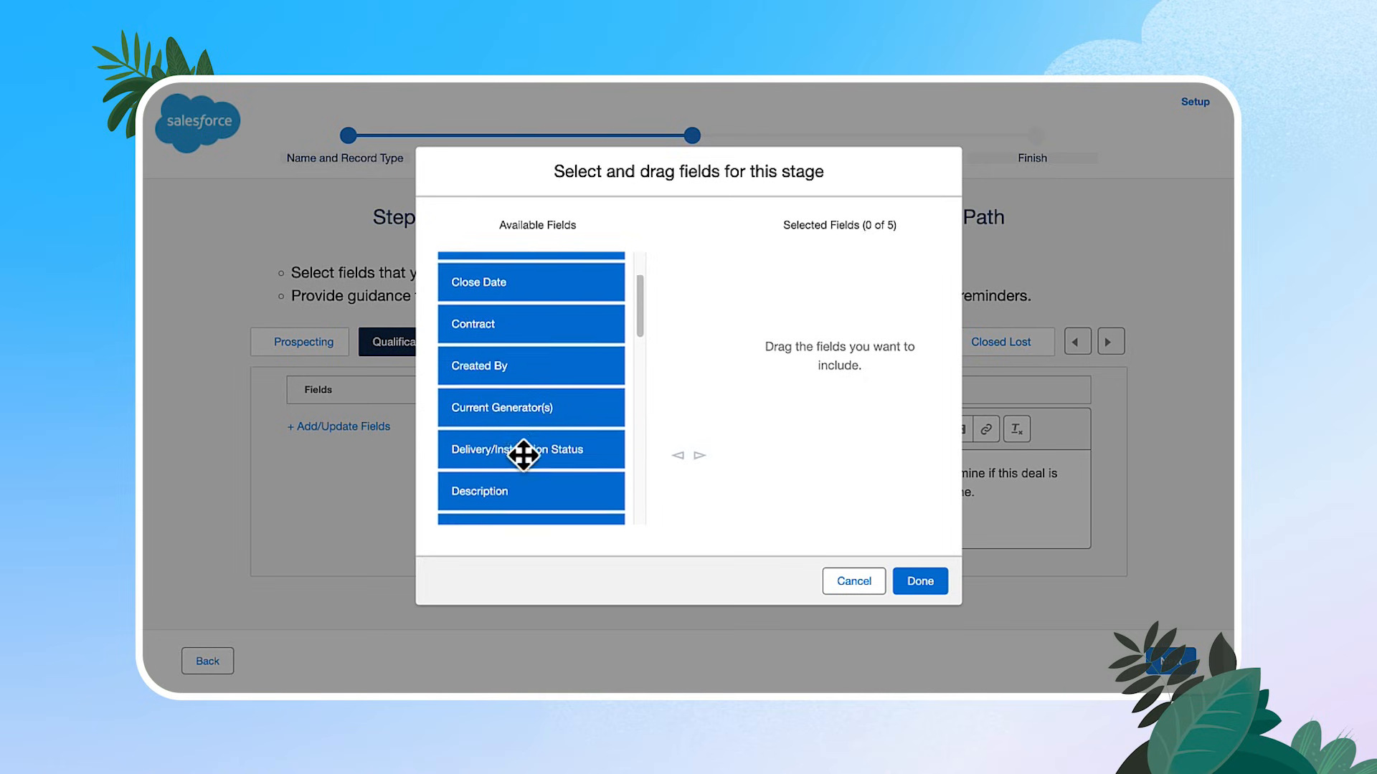
pyautogui.moveTo(541, 476); pyautogui.dragTo(792, 290)
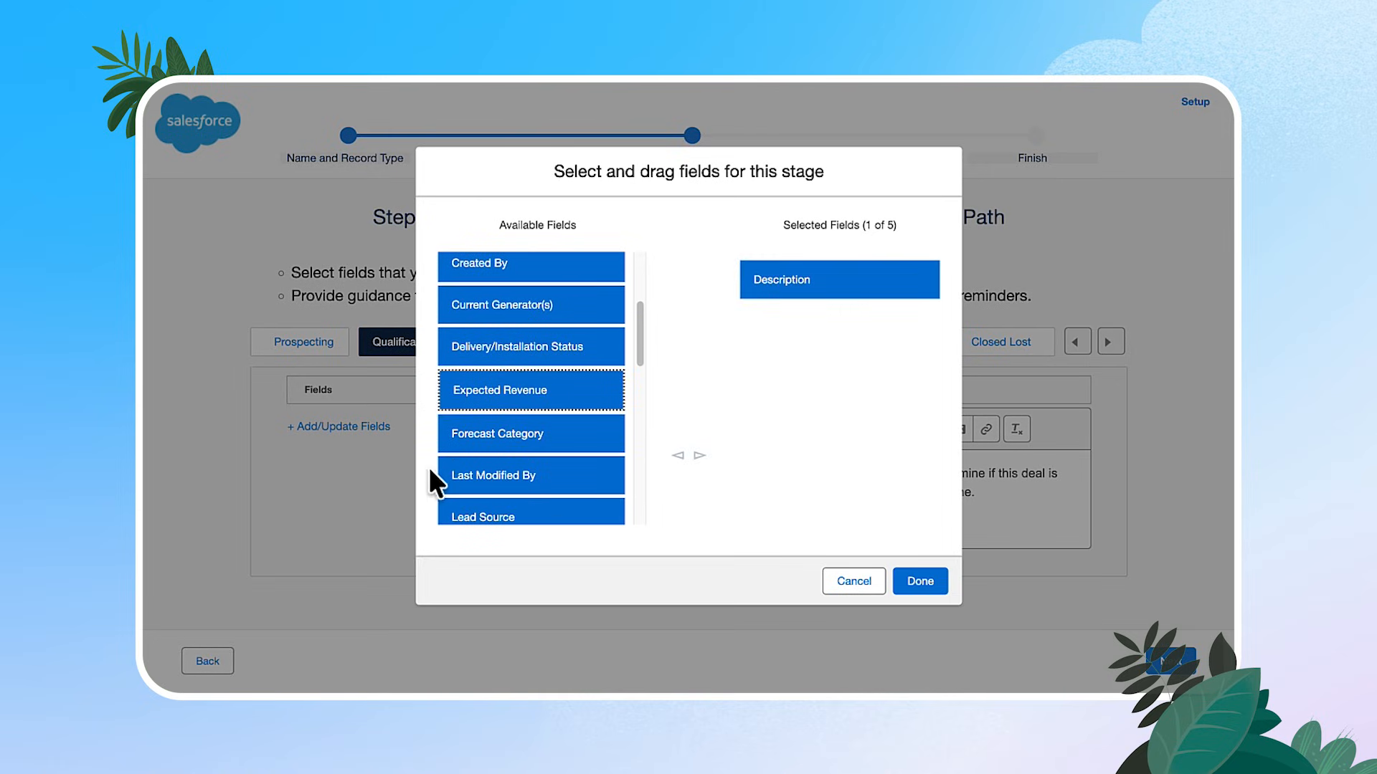
pyautogui.moveTo(502, 393); pyautogui.dragTo(805, 330)
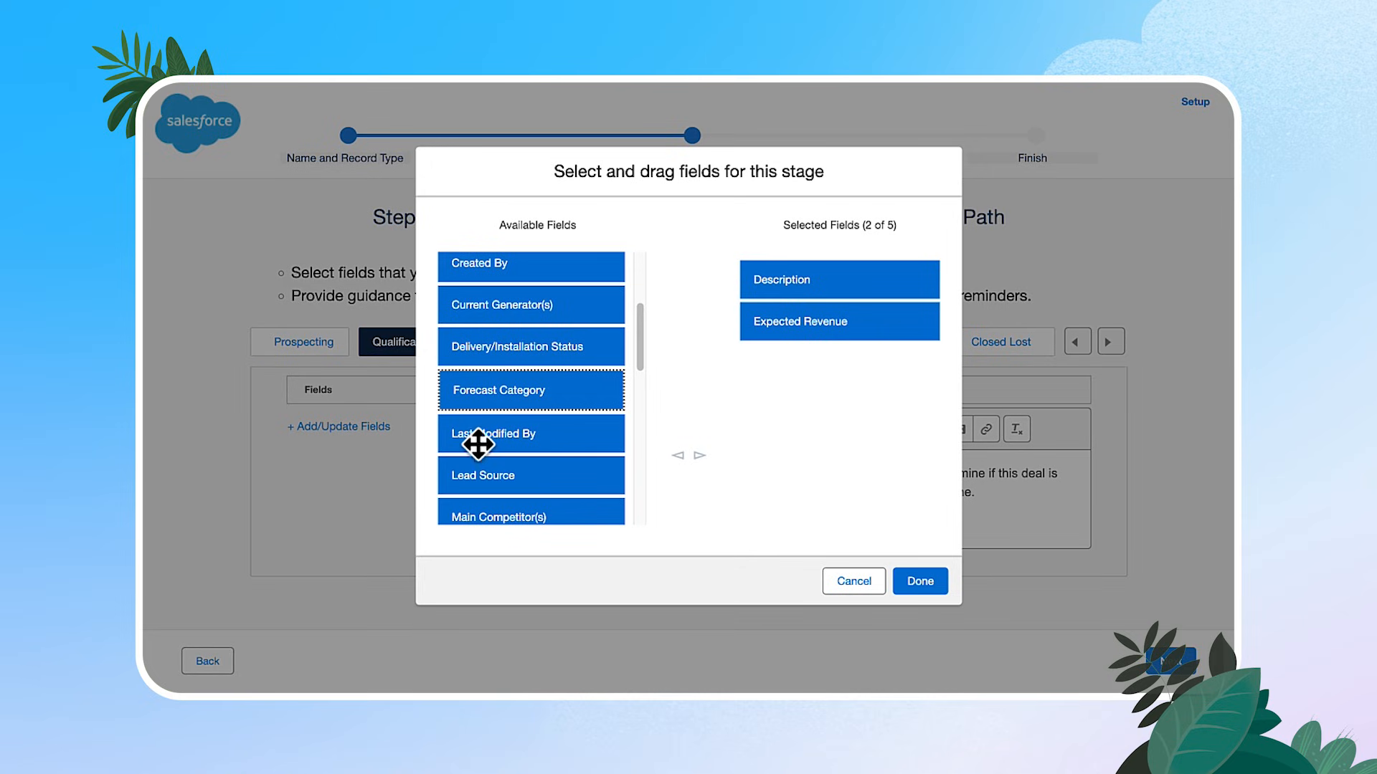
pyautogui.scroll(3, 487, 433)
pyautogui.moveTo(506, 307); pyautogui.dragTo(803, 373)
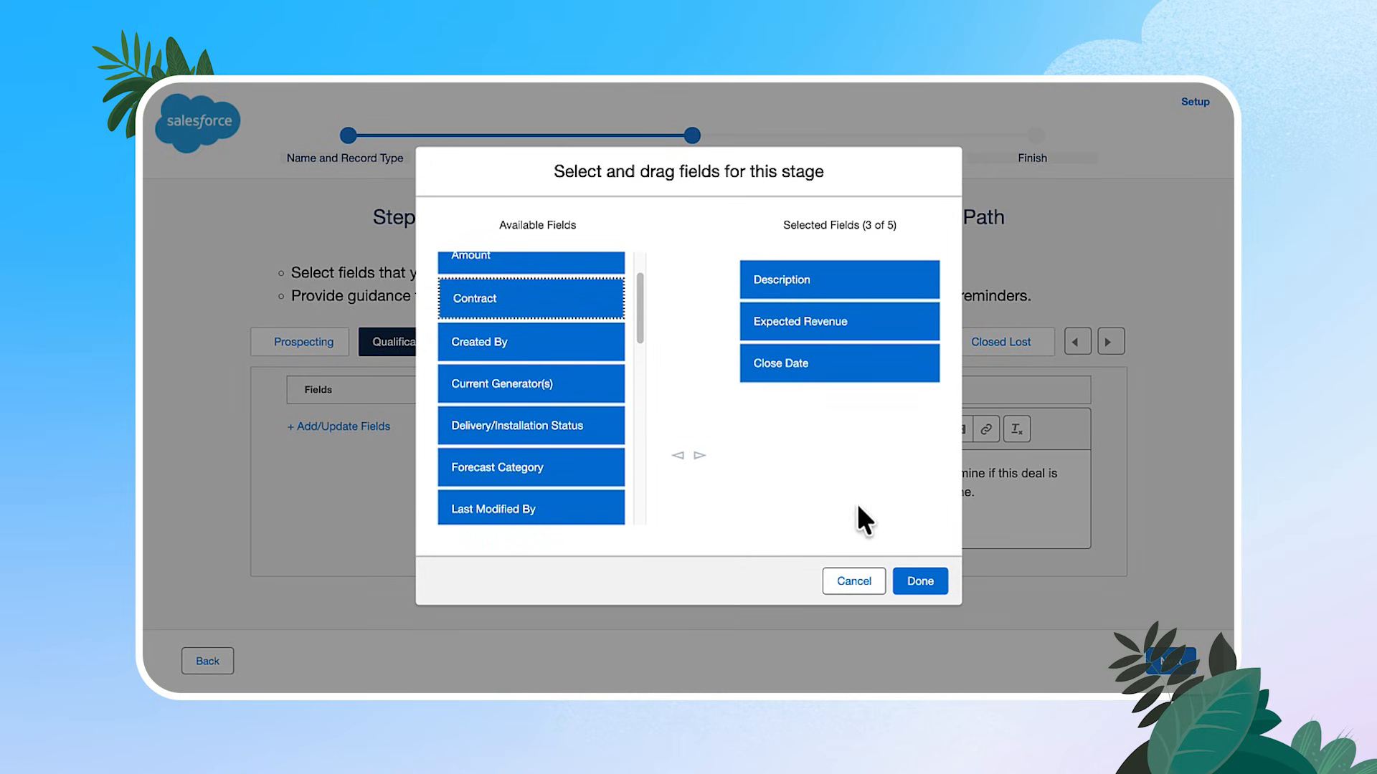
pyautogui.click(924, 587)
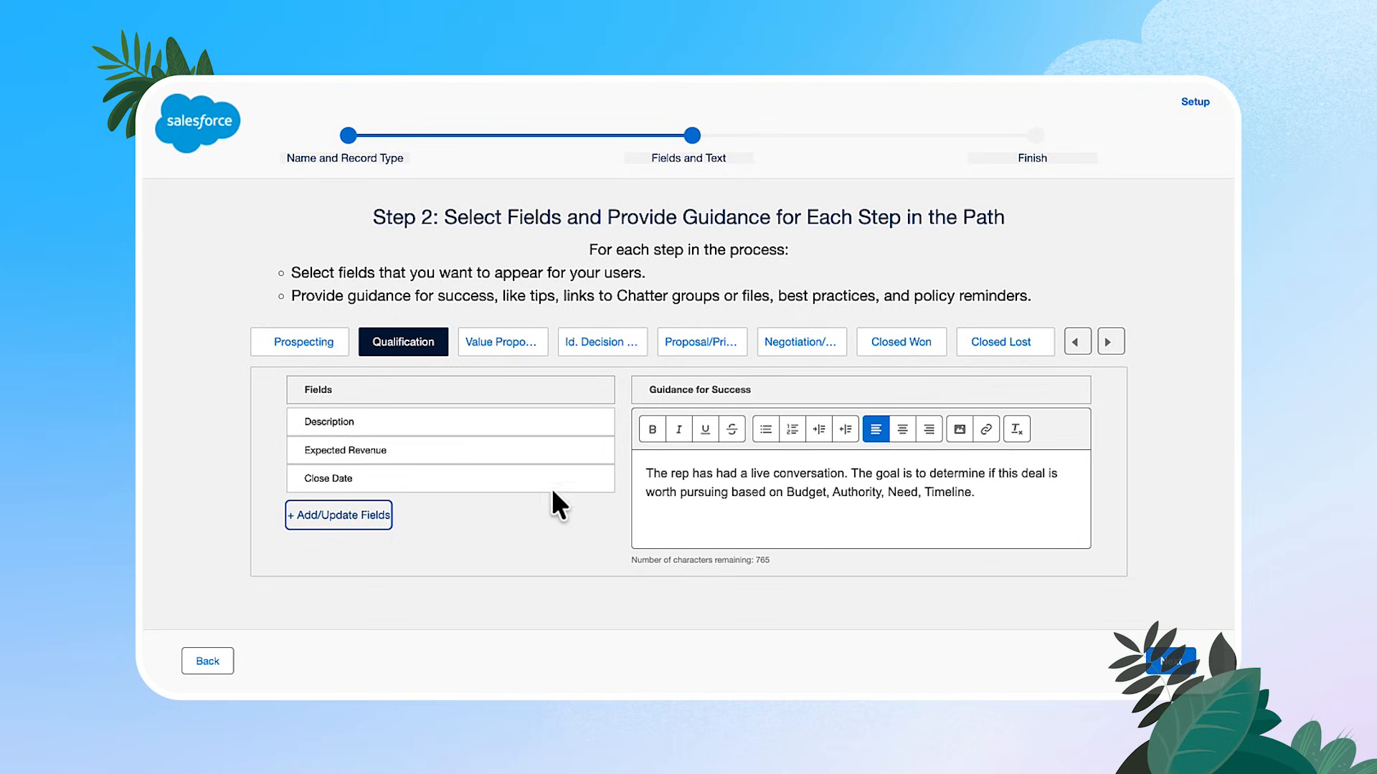
# Paste the copied guidance about presenting a tailored solution in the "Workhorse" stage into the Value Proposition stage's Guidance for Success
pyautogui.click(508, 347)
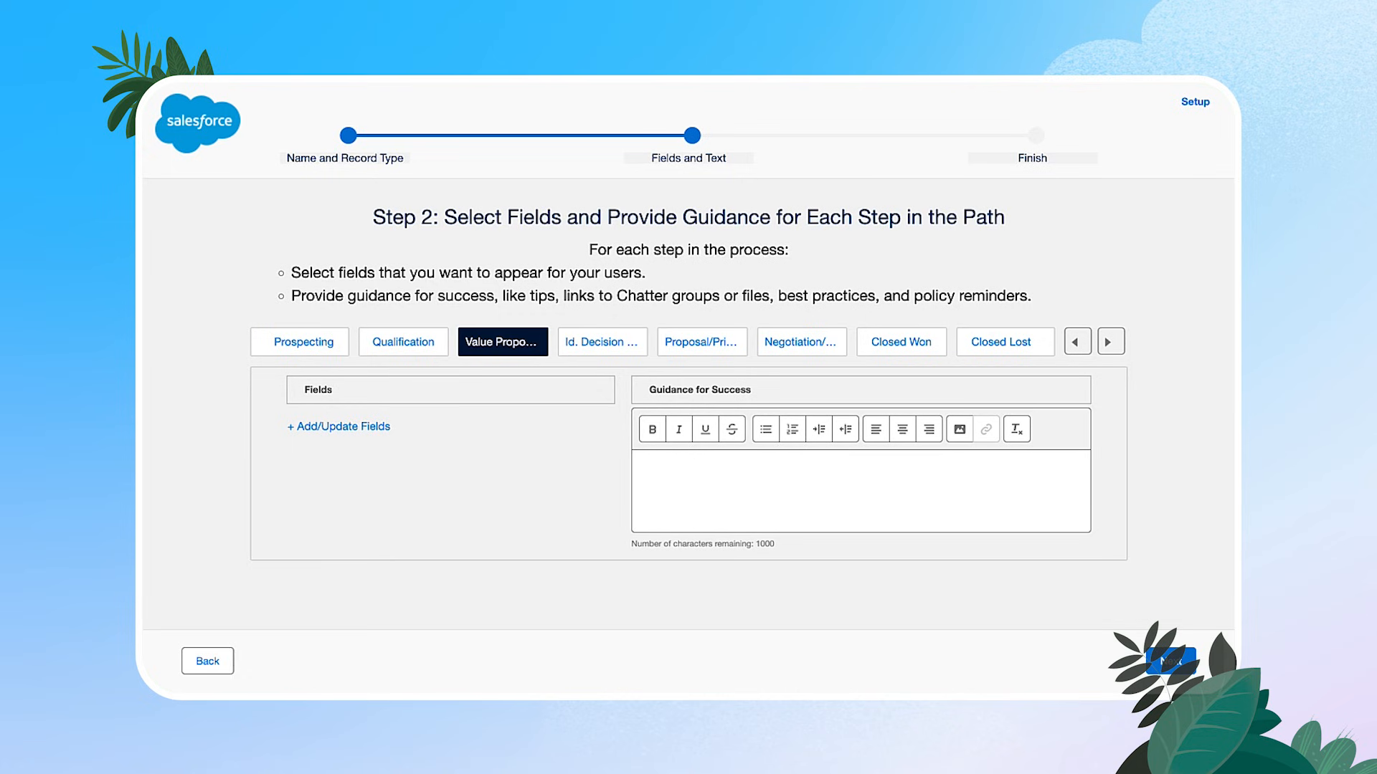
pyautogui.click(674, 468)
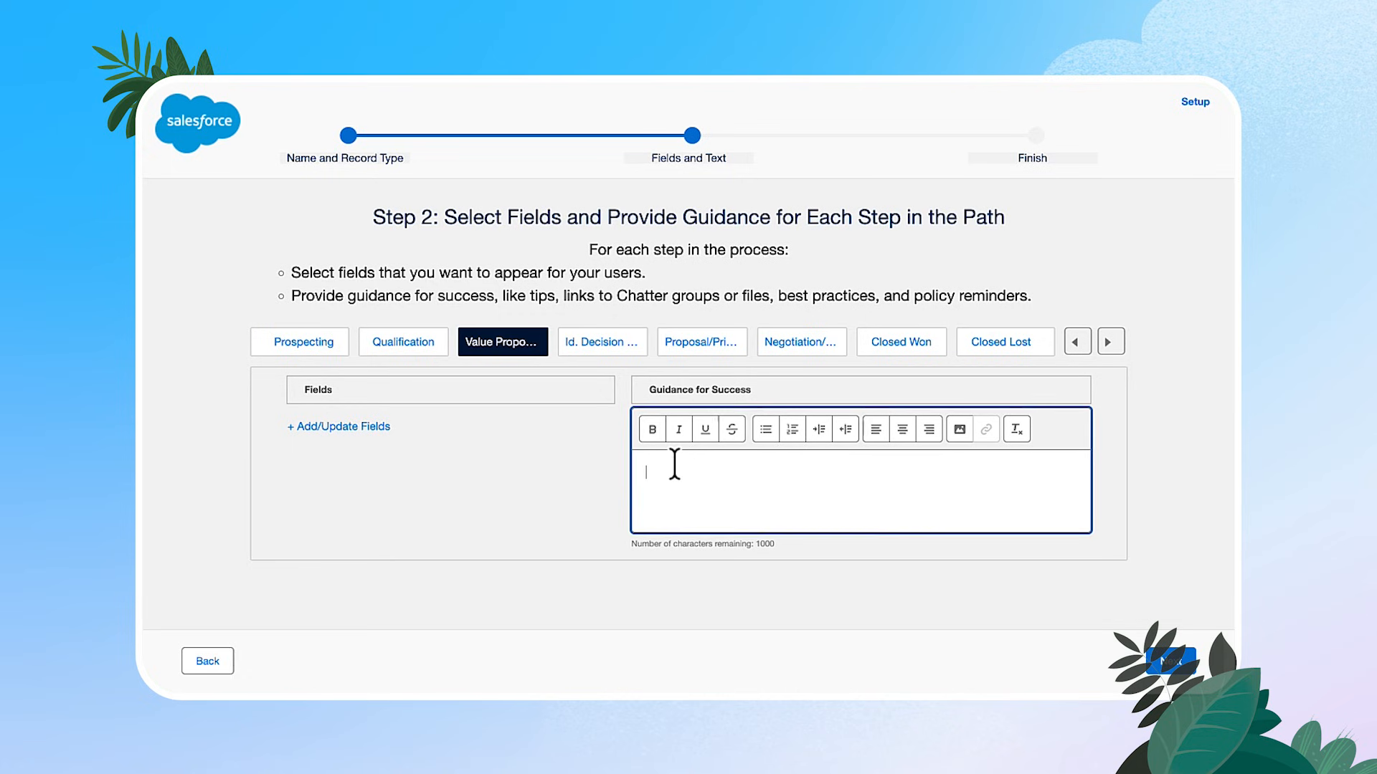
pyautogui.rightClick(676, 463)
pyautogui.click(733, 595)
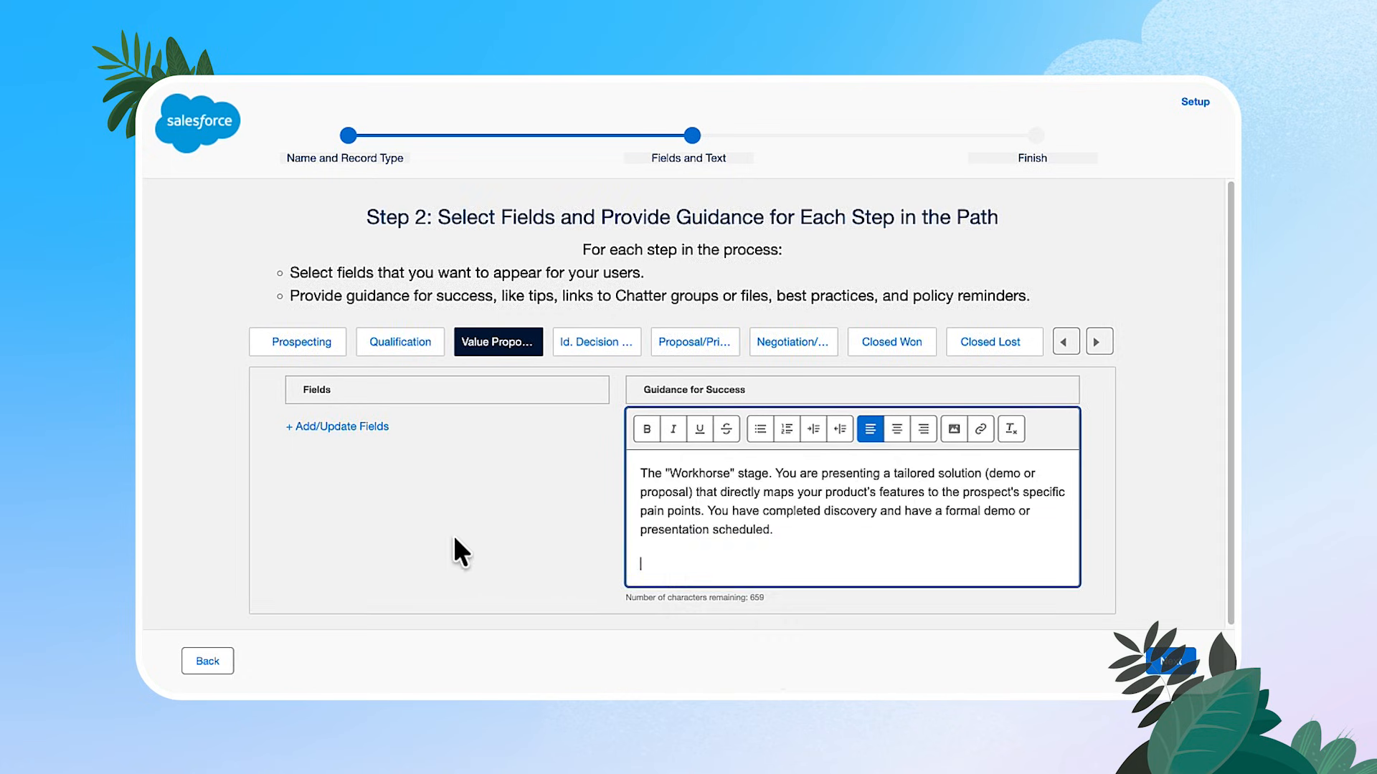
# Add the fields Amount and Next Step to the Value Proposition stage
pyautogui.click(350, 428)
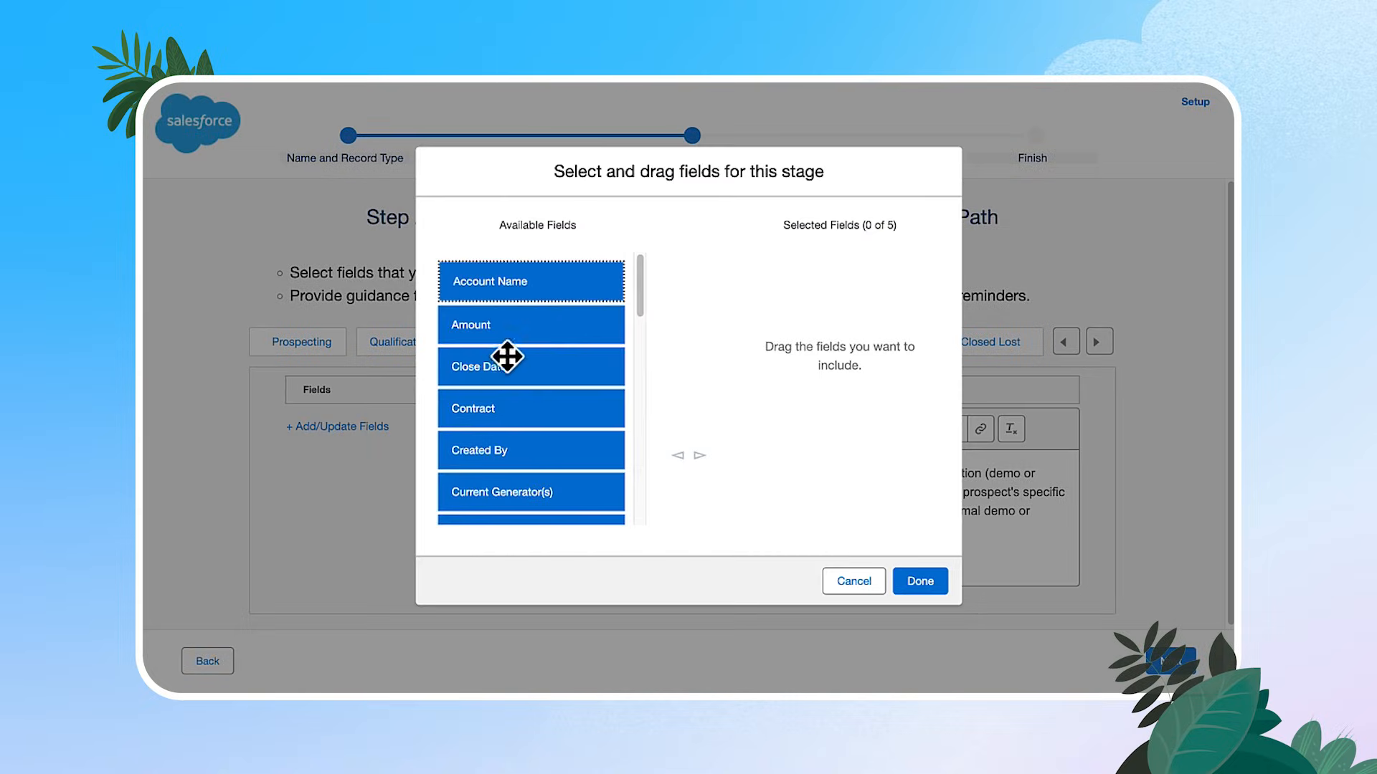
pyautogui.moveTo(752, 301); pyautogui.dragTo(748, 304)
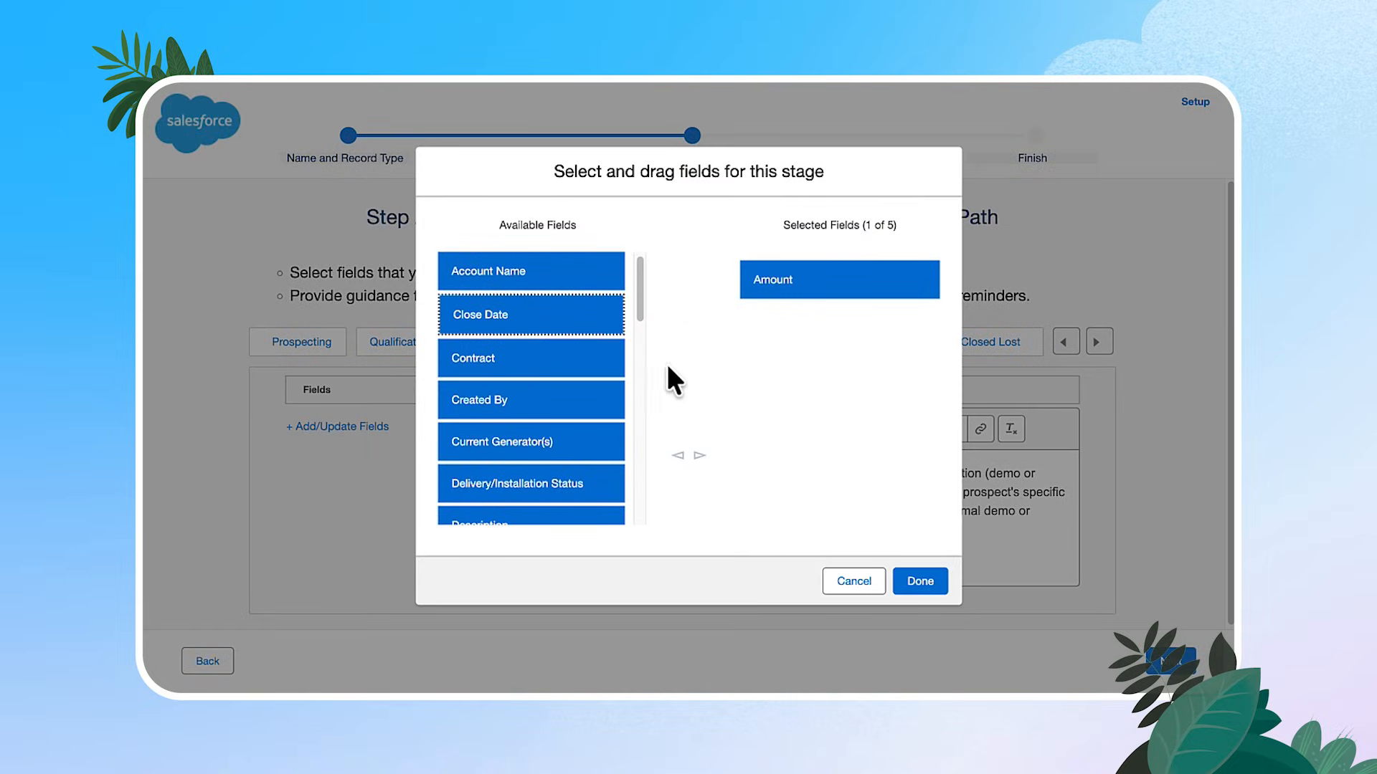
pyautogui.scroll(-2, 545, 469)
pyautogui.scroll(-5, 527, 471)
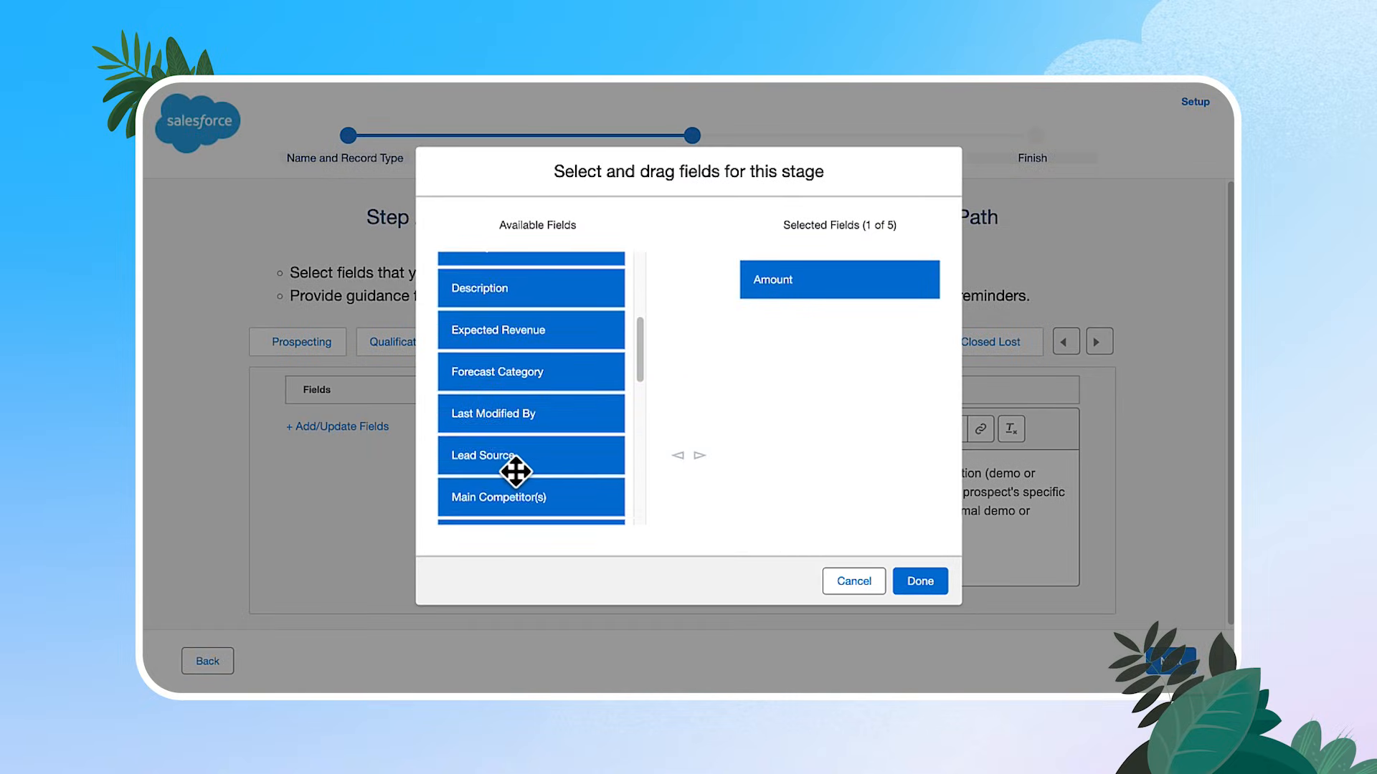
pyautogui.moveTo(559, 470); pyautogui.dragTo(820, 337)
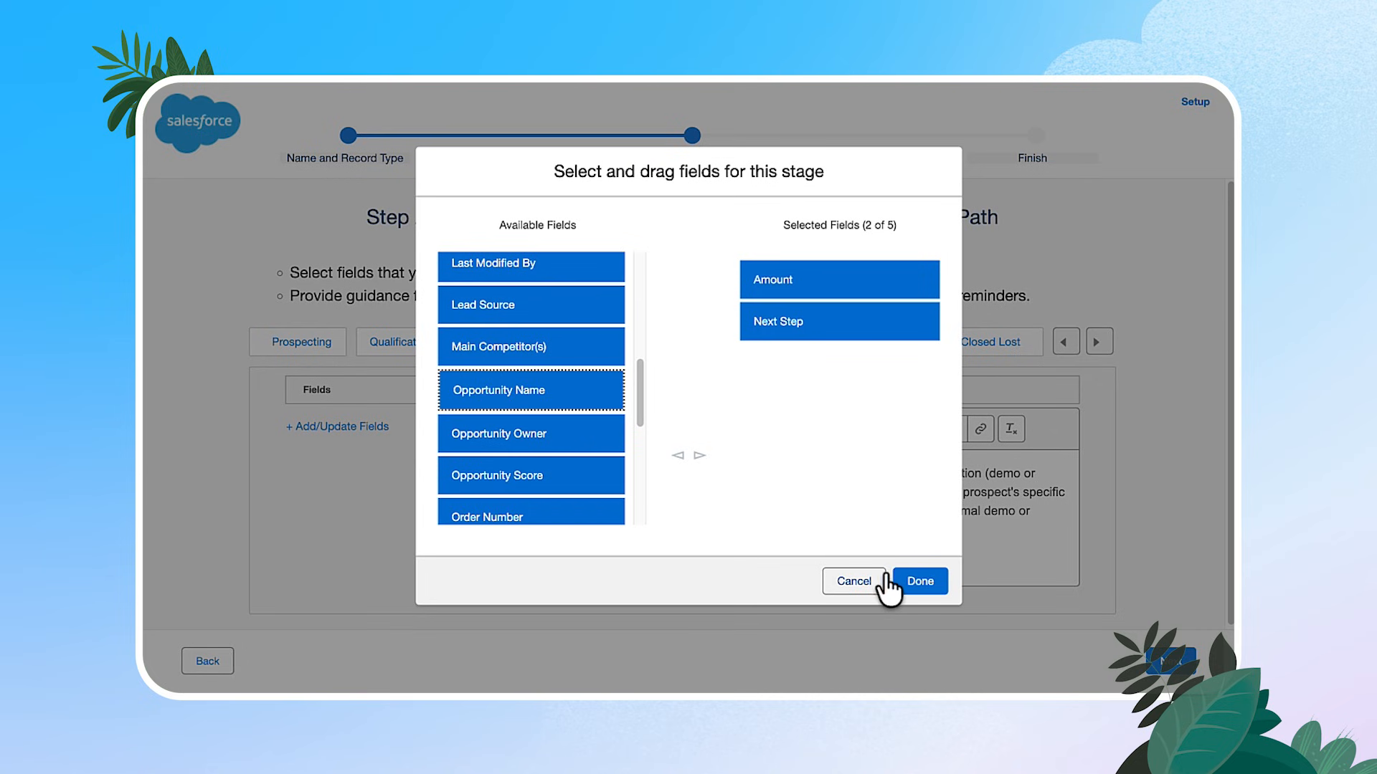
pyautogui.click(922, 583)
# Paste the copied guidance about finding out who signs the check and mapping the "Power Base" into the Id. Decision Makers stage's Guidance for Success
pyautogui.click(595, 344)
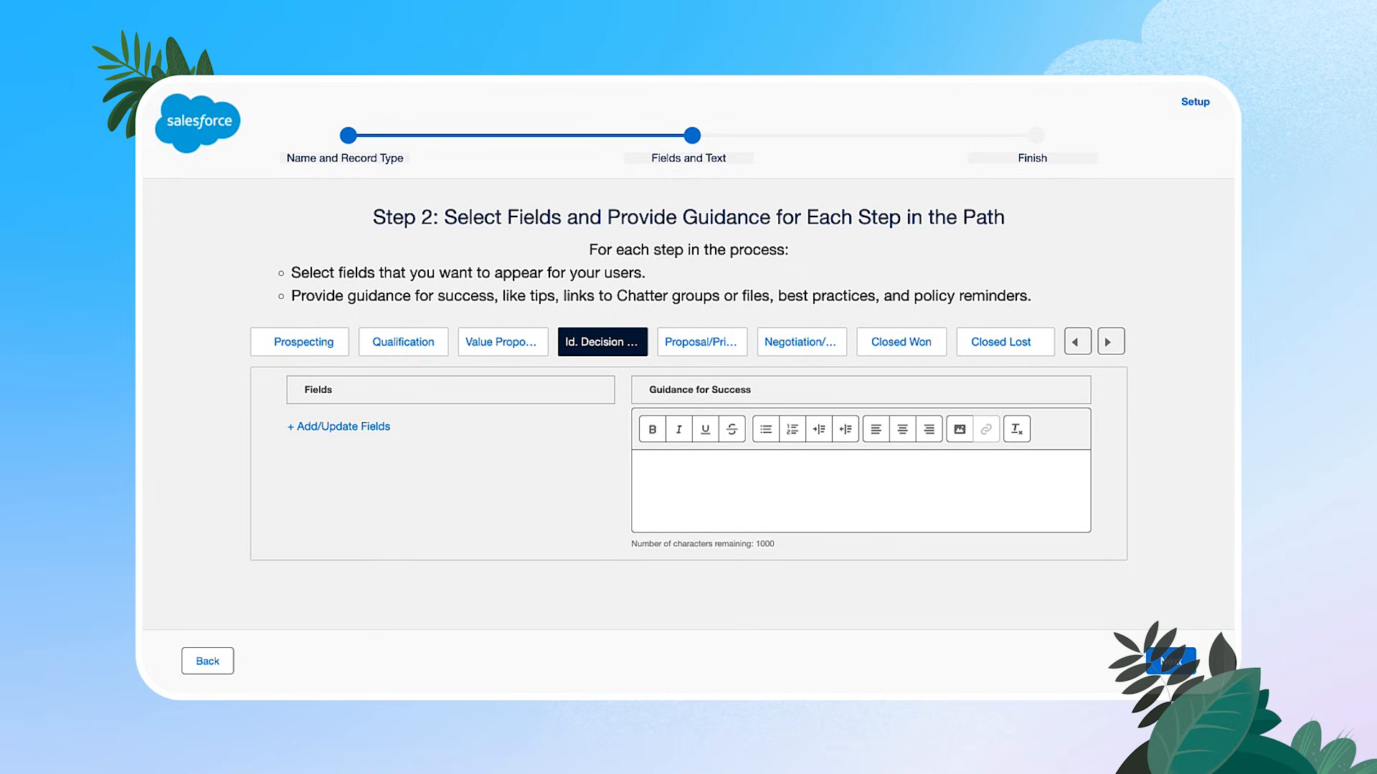
pyautogui.rightClick(656, 472)
pyautogui.click(699, 595)
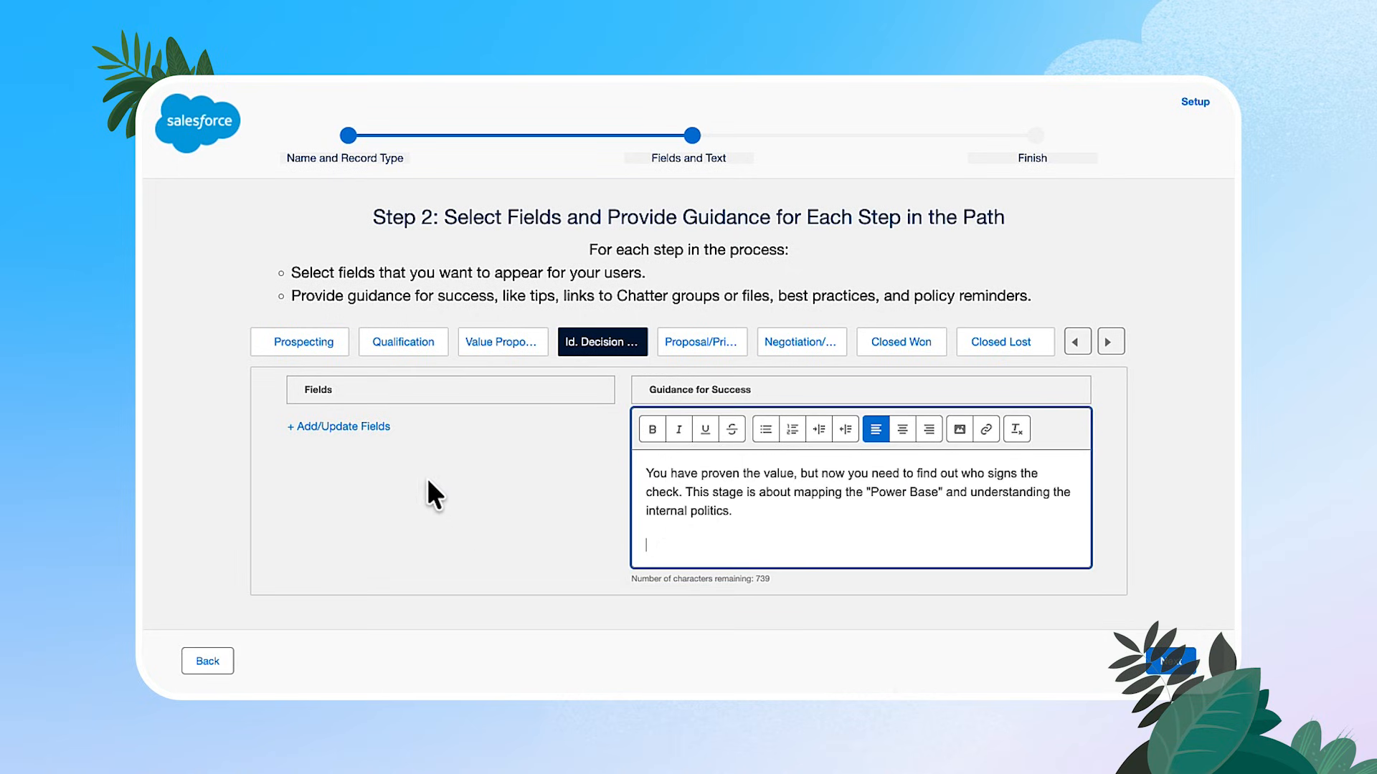
# Add the field Main Competitor(s) to the Id. Decision Makers stage
pyautogui.click(349, 426)
pyautogui.scroll(-5, 528, 433)
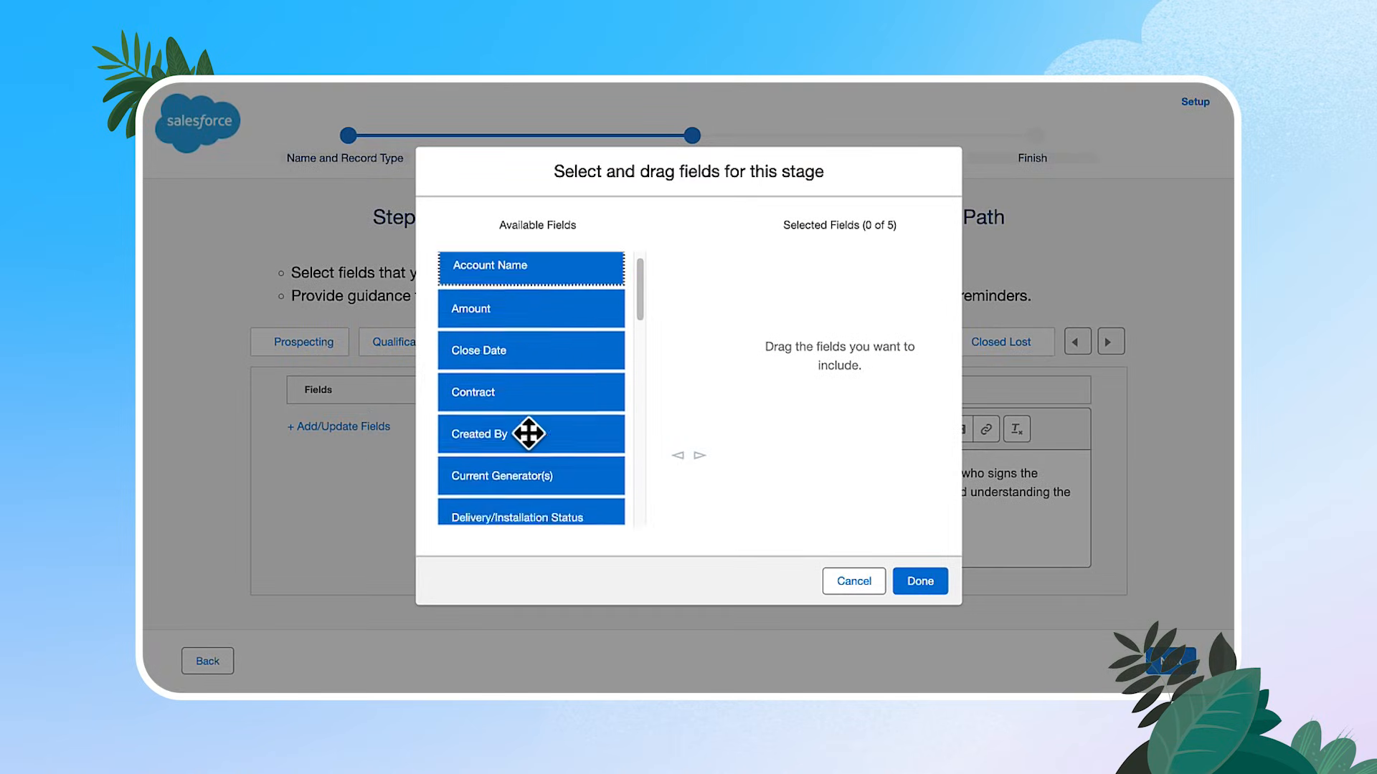
pyautogui.scroll(-4, 520, 430)
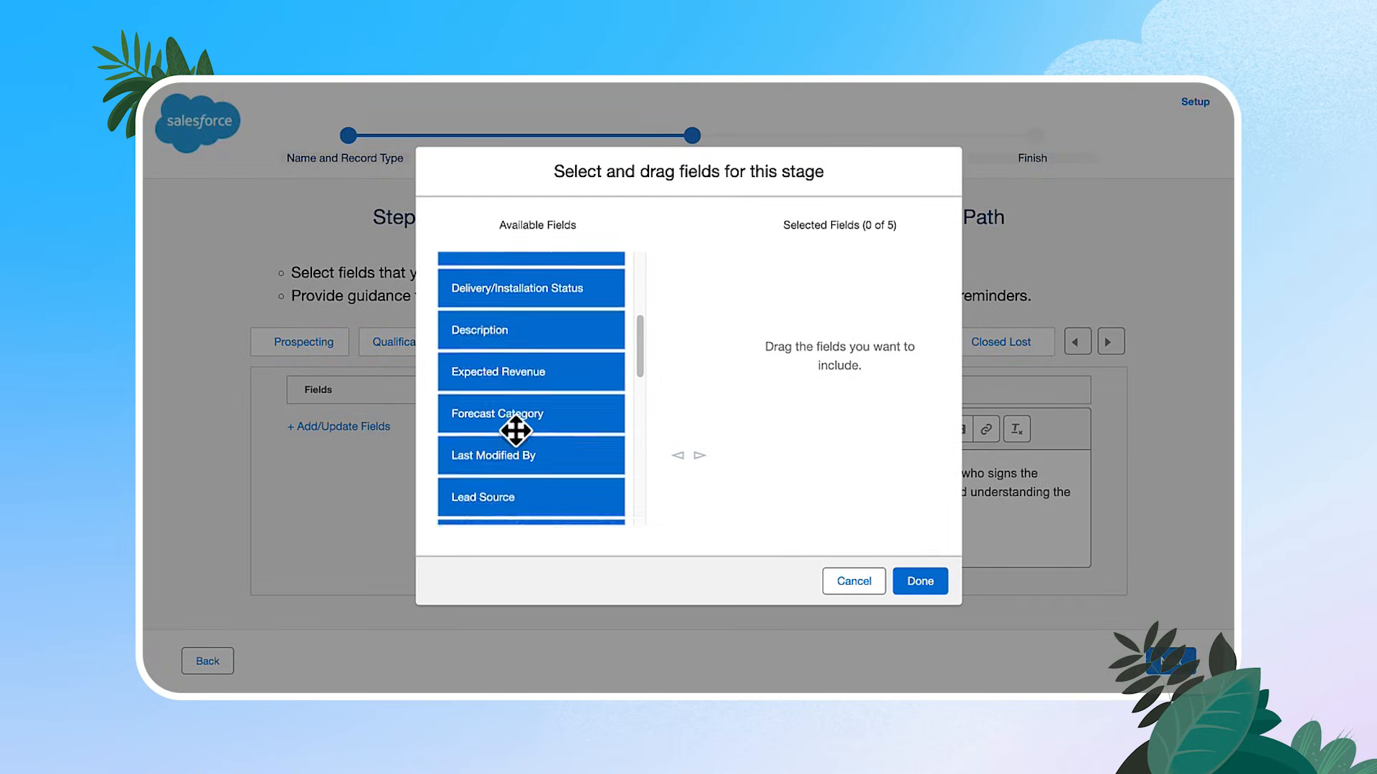
pyautogui.moveTo(516, 449); pyautogui.dragTo(767, 327)
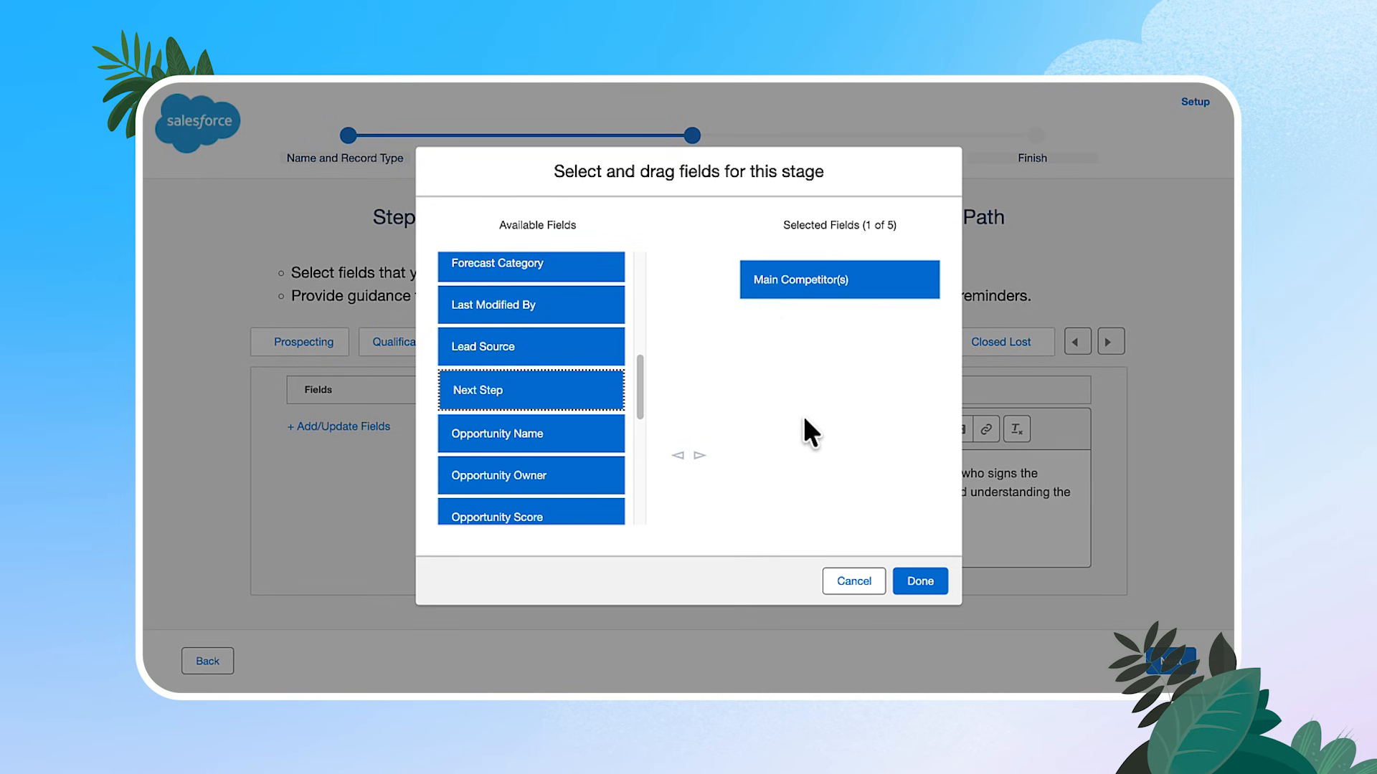
pyautogui.click(920, 582)
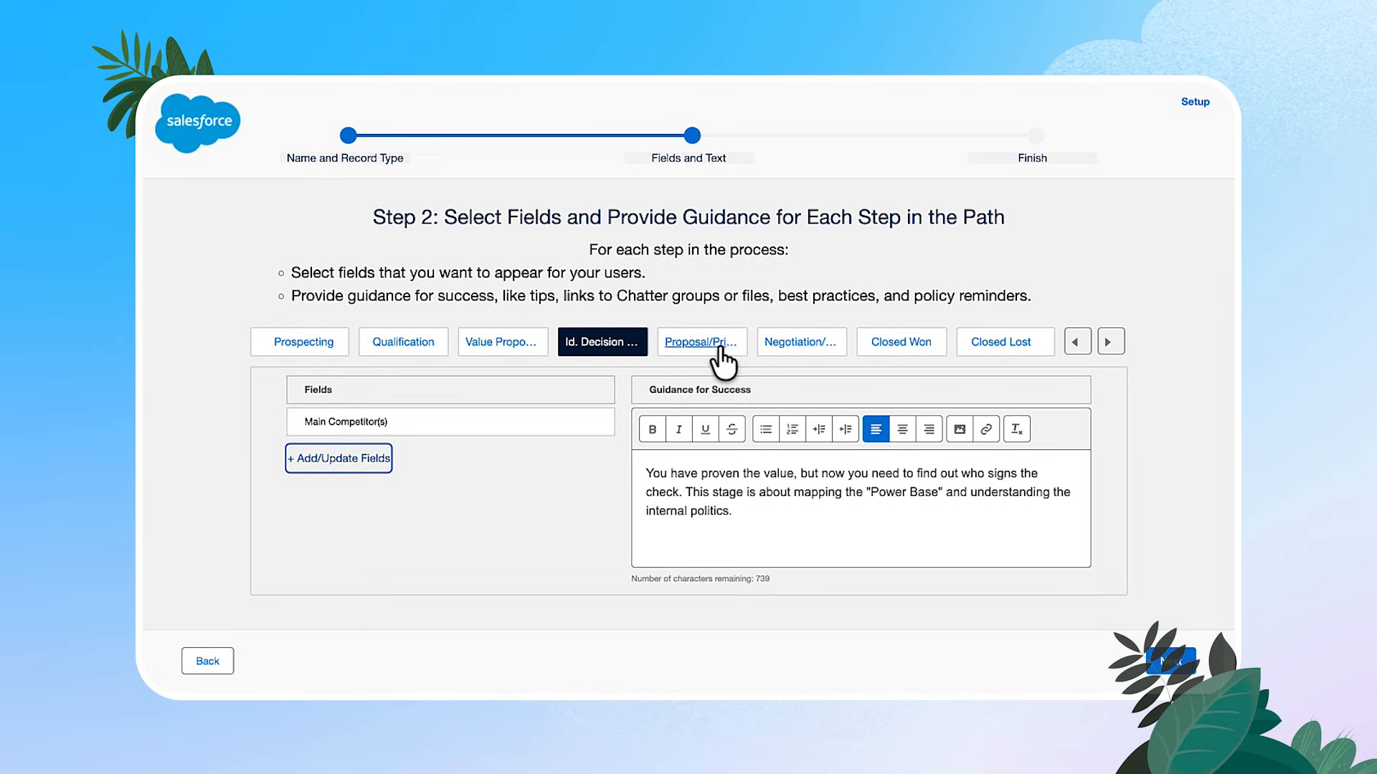
# Paste the copied guidance about navigating contract "Redlines", legal hurdles and final procurement into the Negotiation/Review stage's Guidance for Success
pyautogui.click(769, 349)
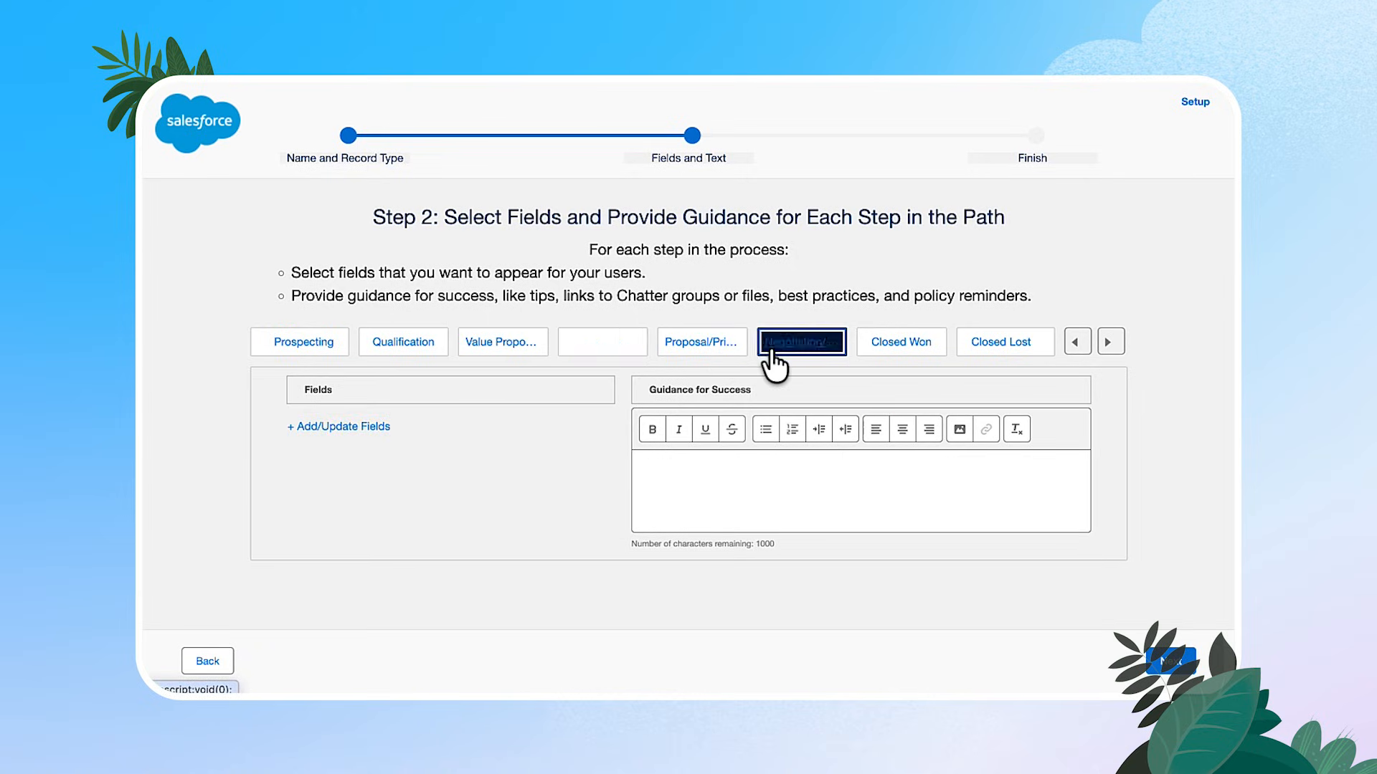
pyautogui.click(343, 428)
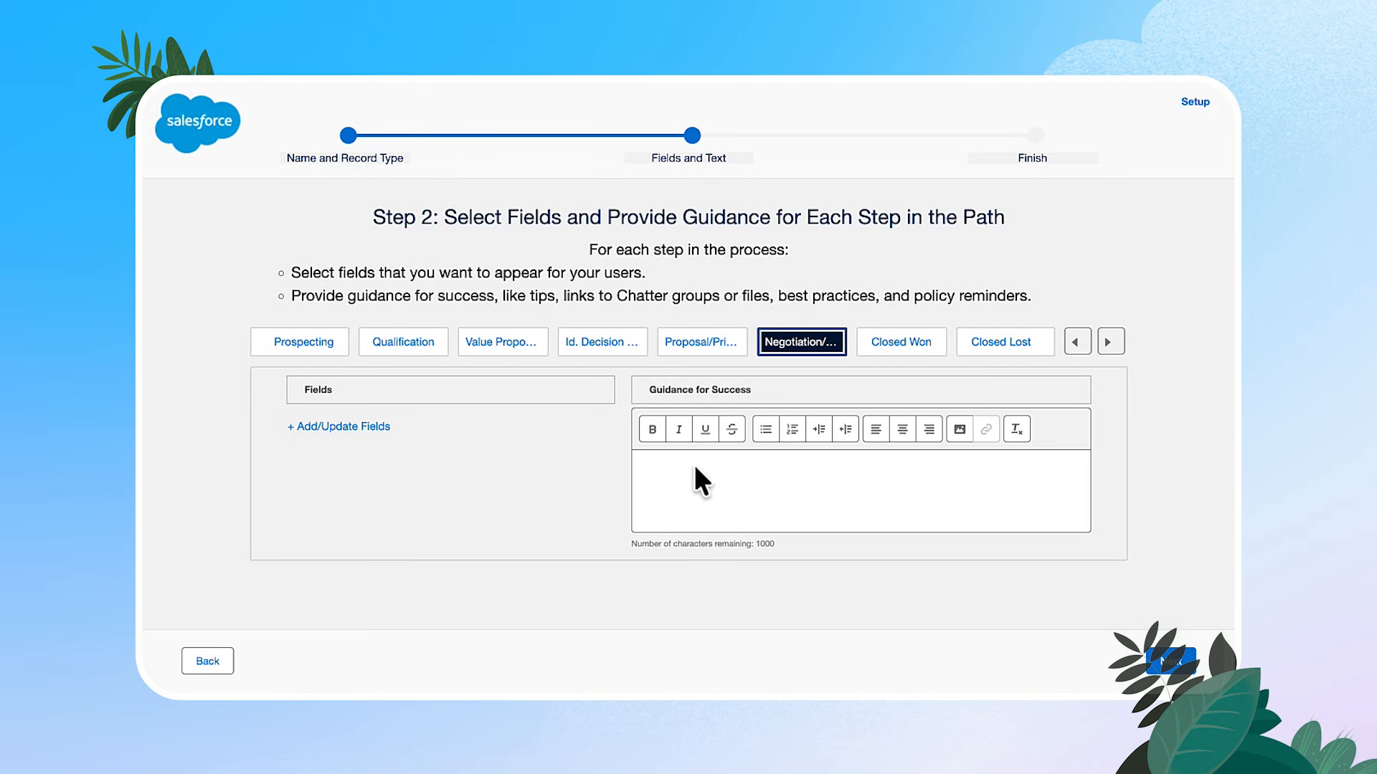
pyautogui.click(670, 469)
pyautogui.rightClick(673, 466)
pyautogui.click(730, 599)
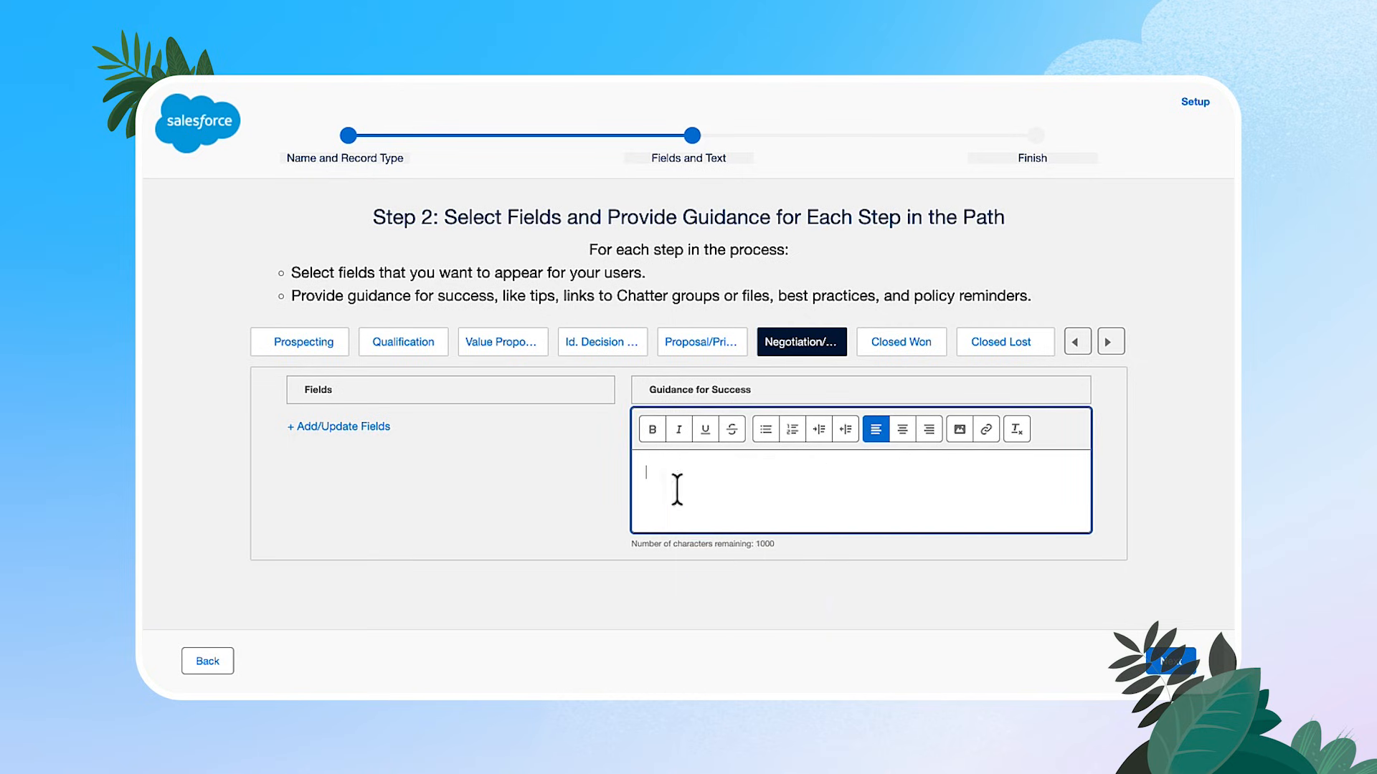
# Add the fields Amount and Contract to the Negotiation/Review stage
pyautogui.click(343, 426)
pyautogui.moveTo(488, 327); pyautogui.dragTo(824, 292)
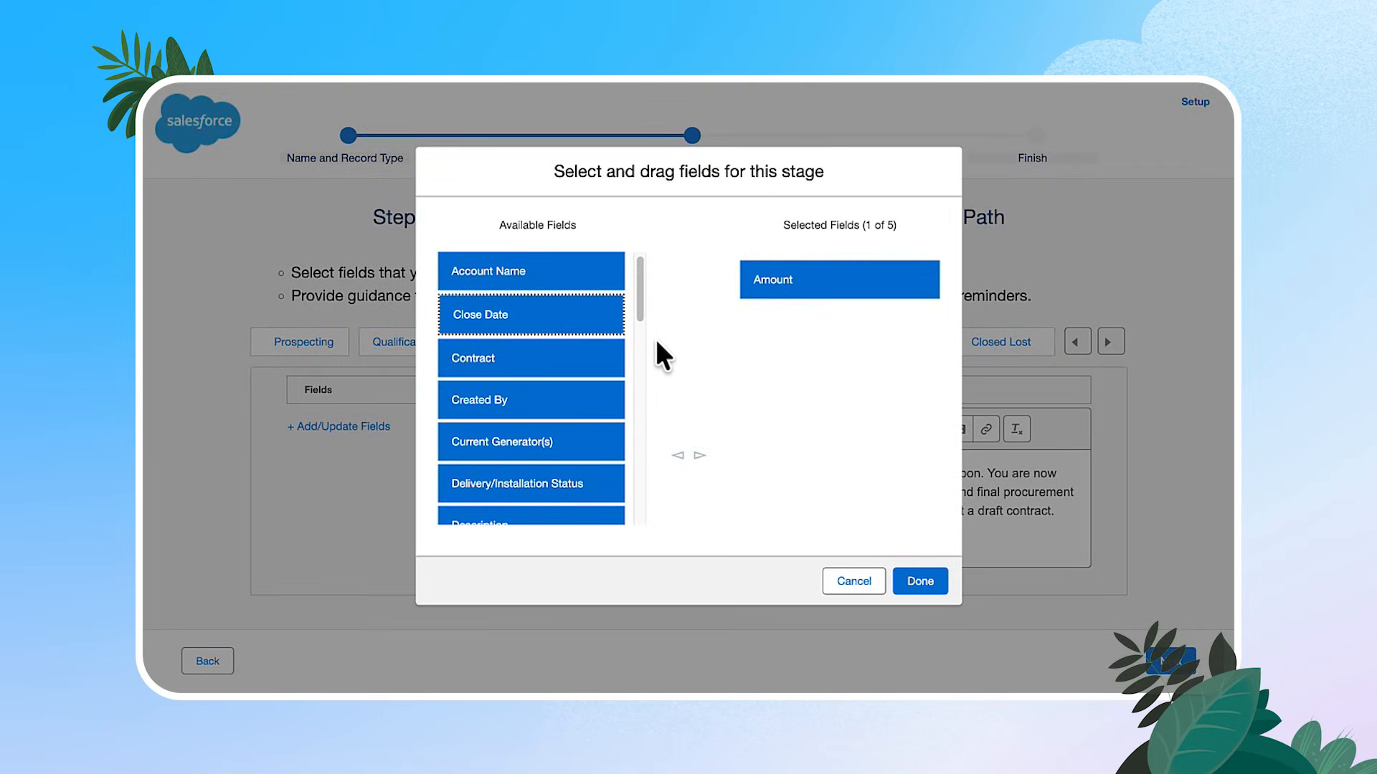
pyautogui.moveTo(509, 363); pyautogui.dragTo(815, 341)
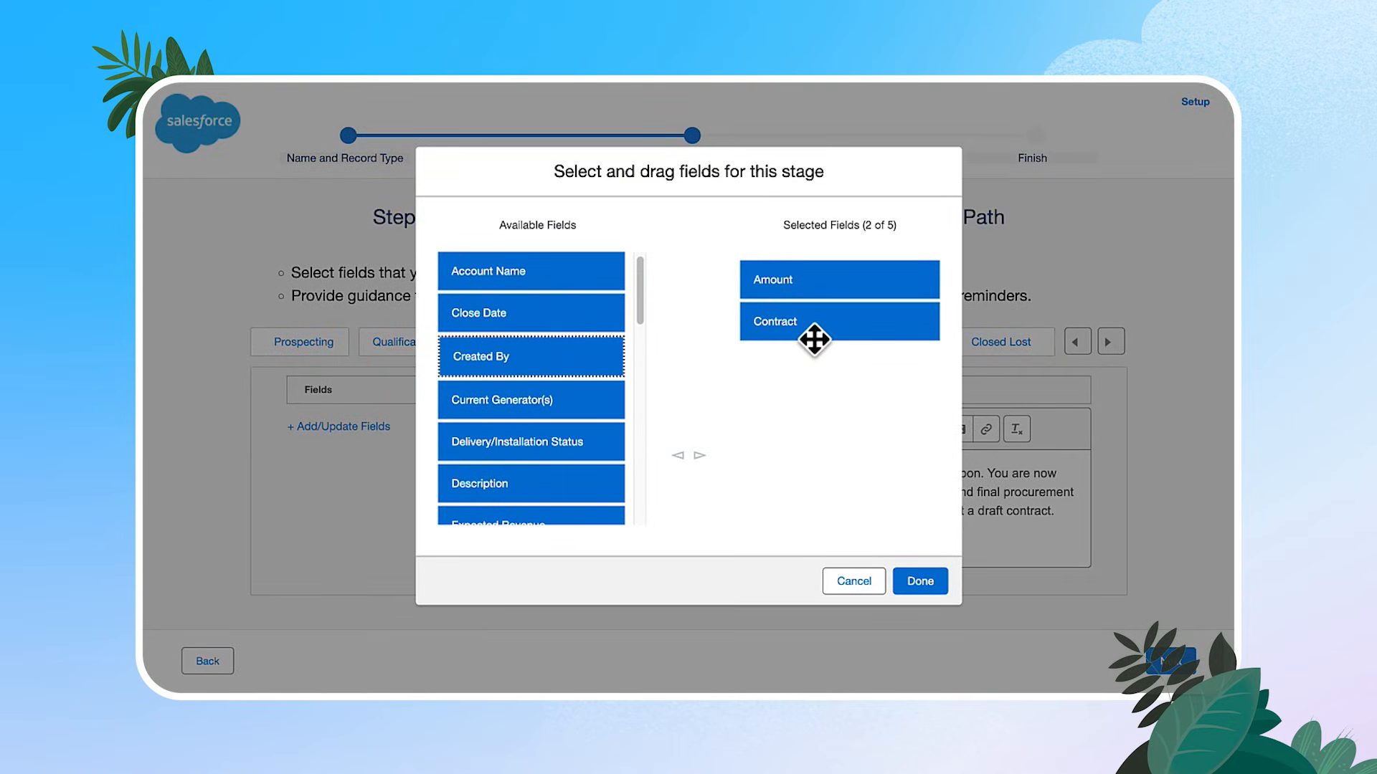
pyautogui.click(909, 577)
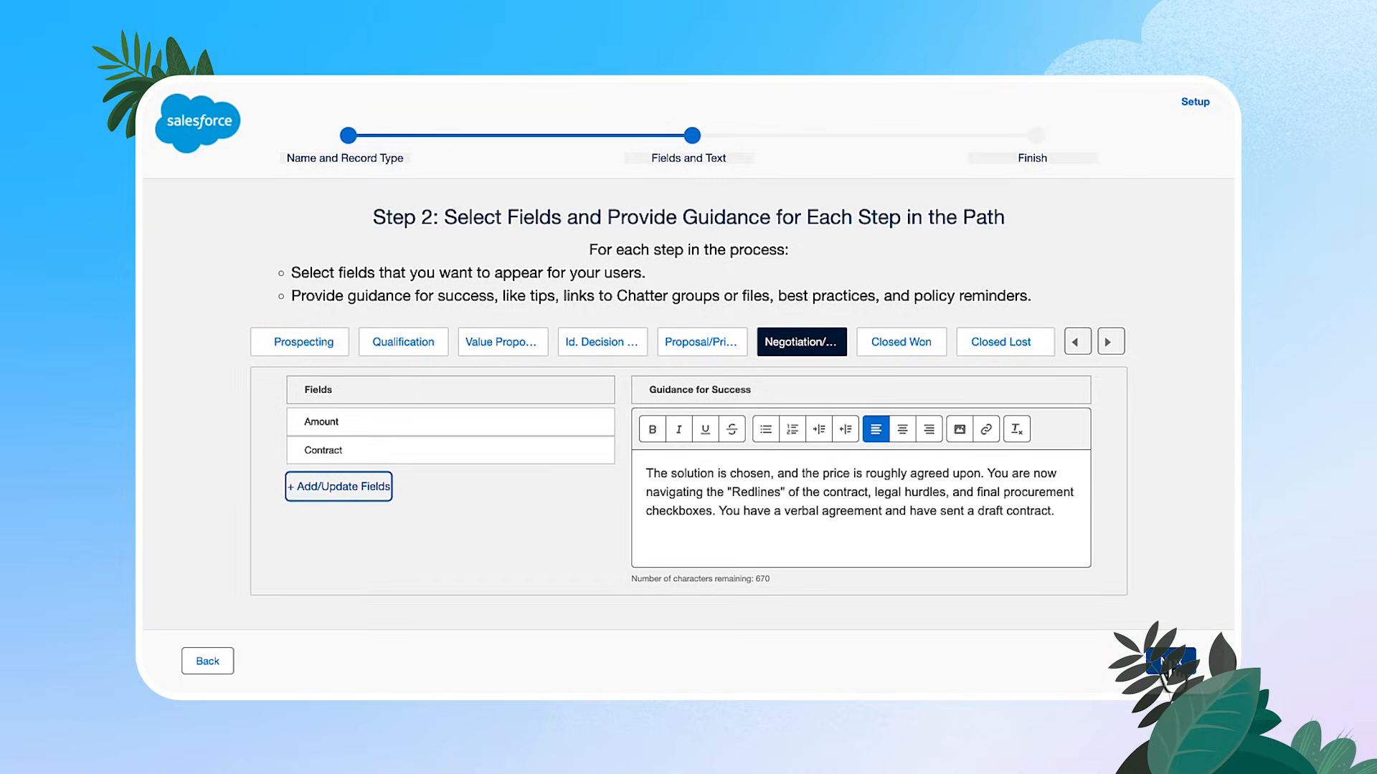
# Proceed to the final path setup step, activate the path and enable celebrations
pyautogui.click(1168, 660)
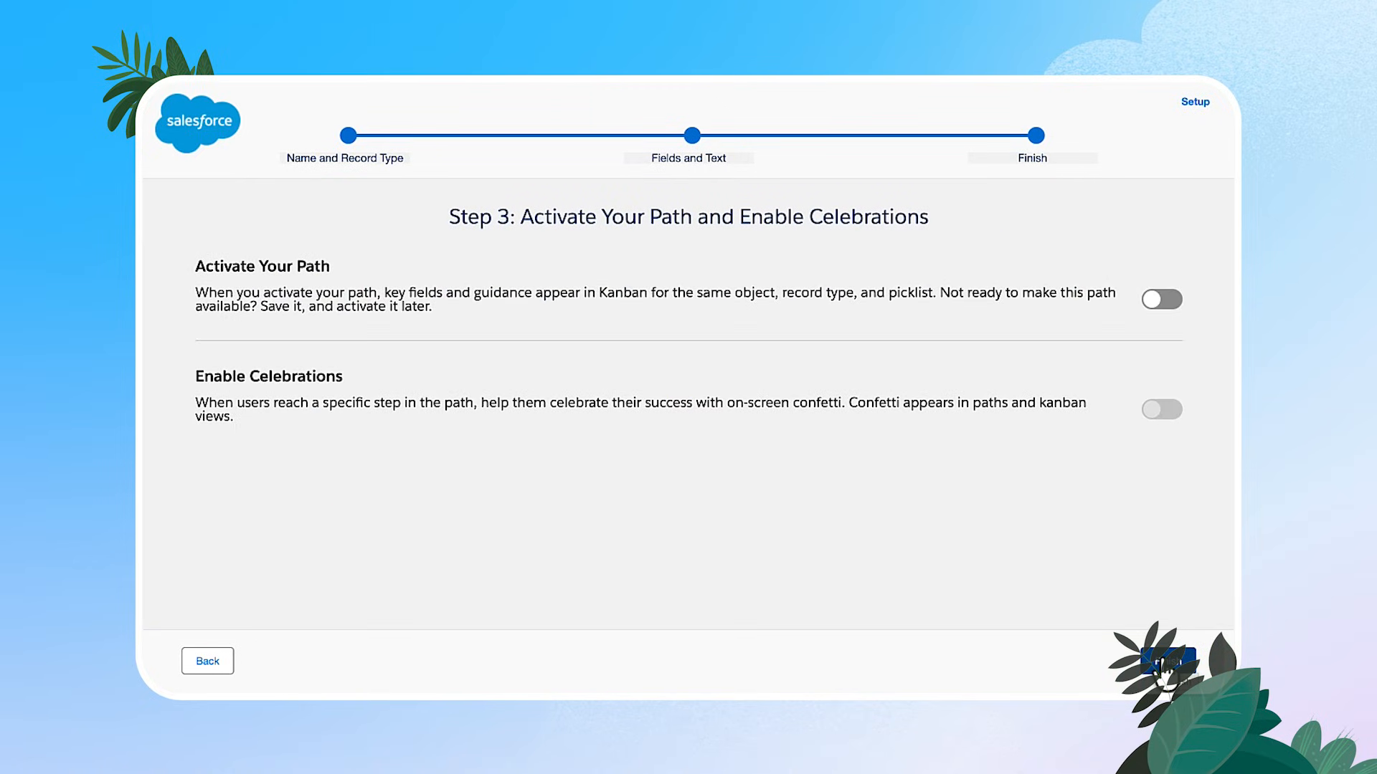
pyautogui.click(1161, 300)
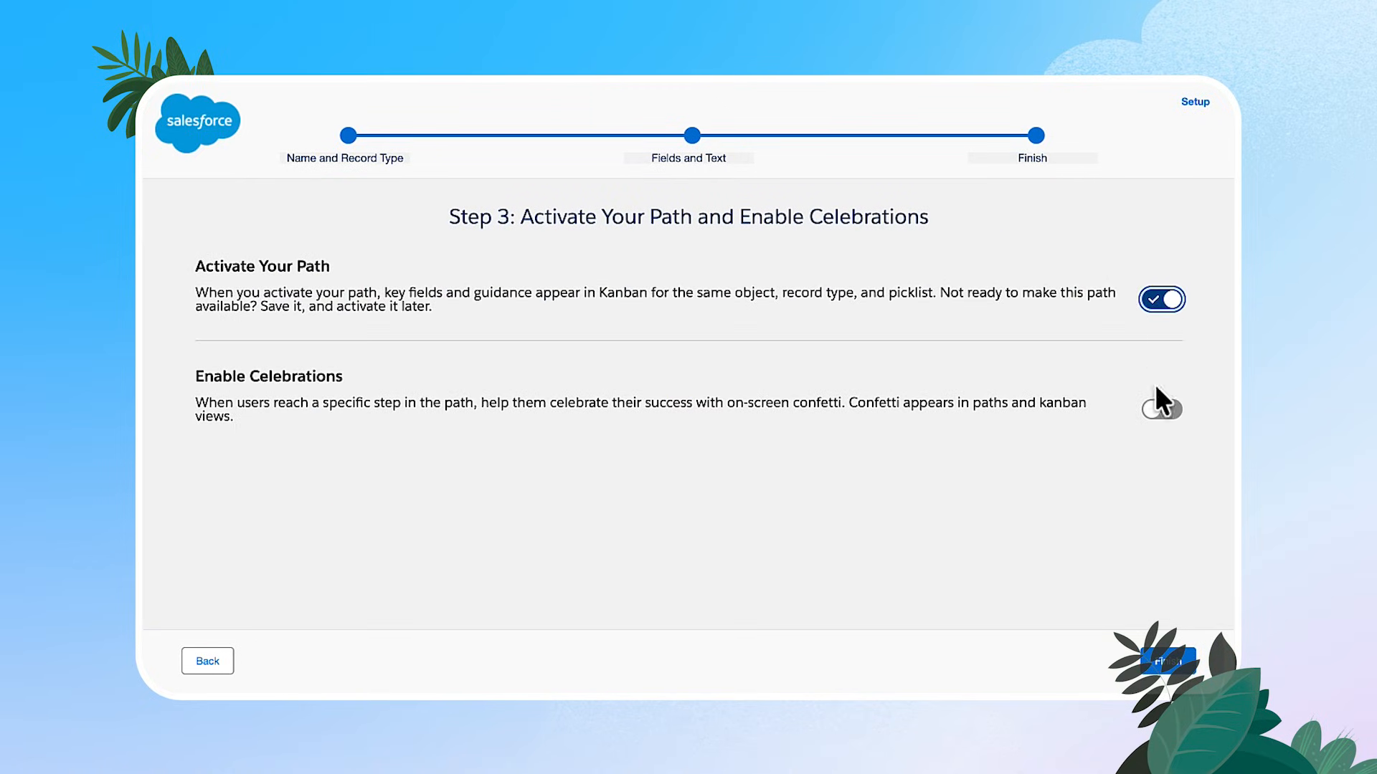
pyautogui.click(1162, 414)
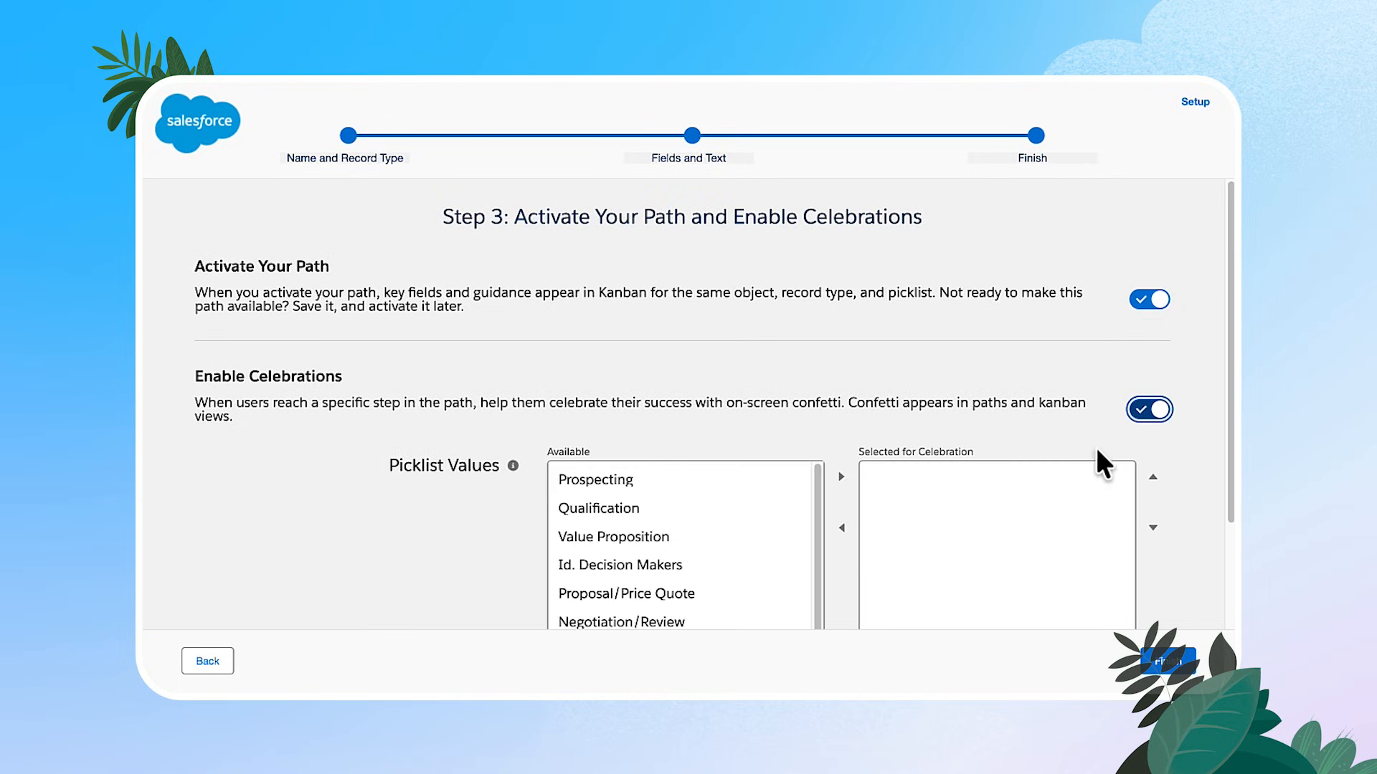
# Select Closed Won as the stage for celebration and finish the path setup
pyautogui.scroll(-1, 610, 534)
pyautogui.scroll(-1, 610, 534)
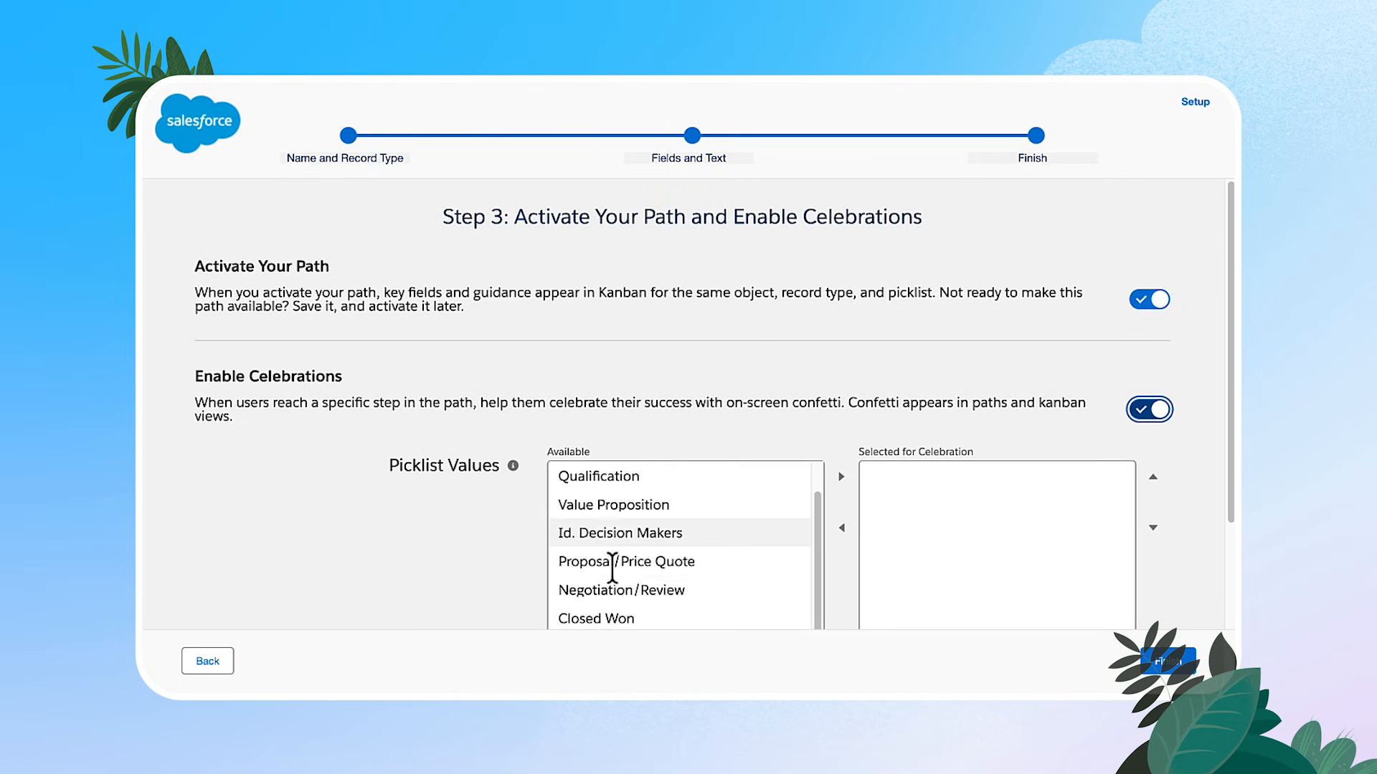
pyautogui.click(622, 618)
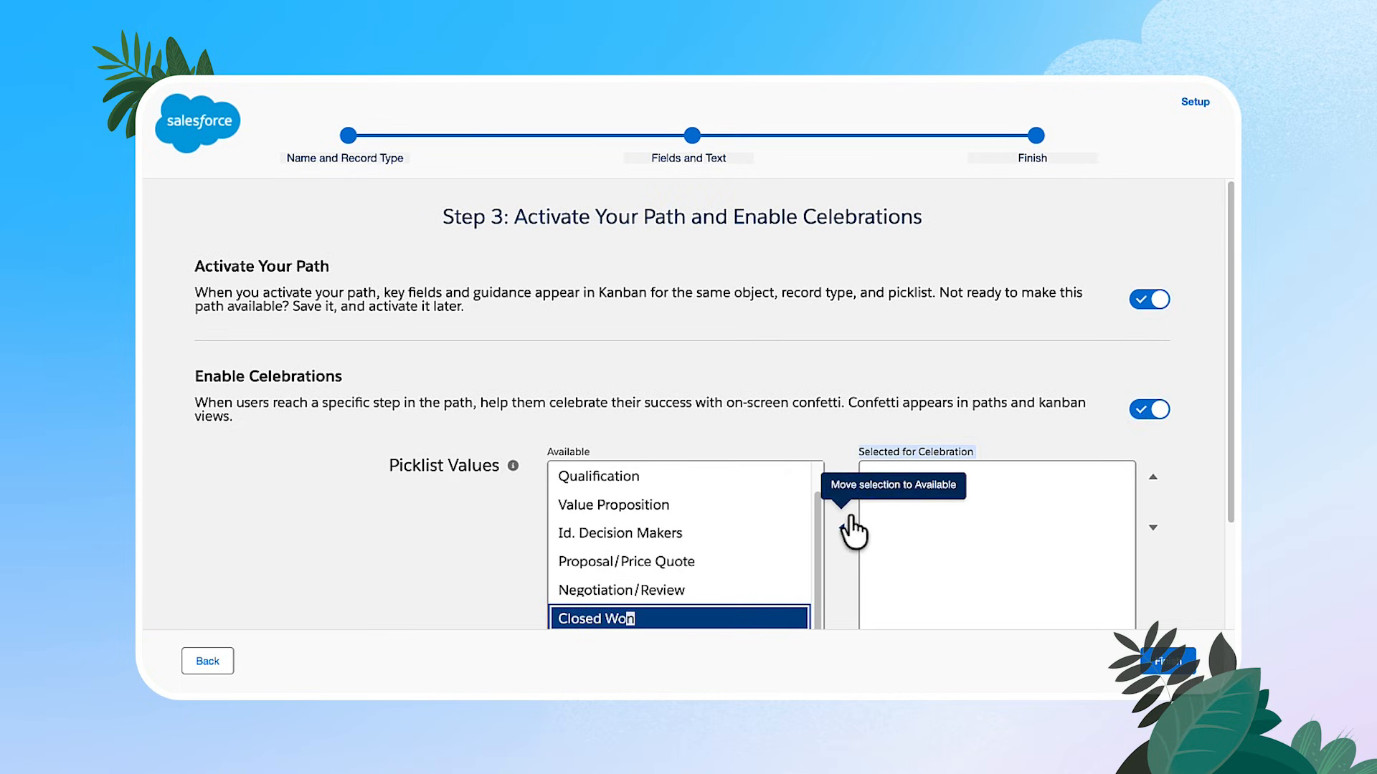
pyautogui.click(841, 477)
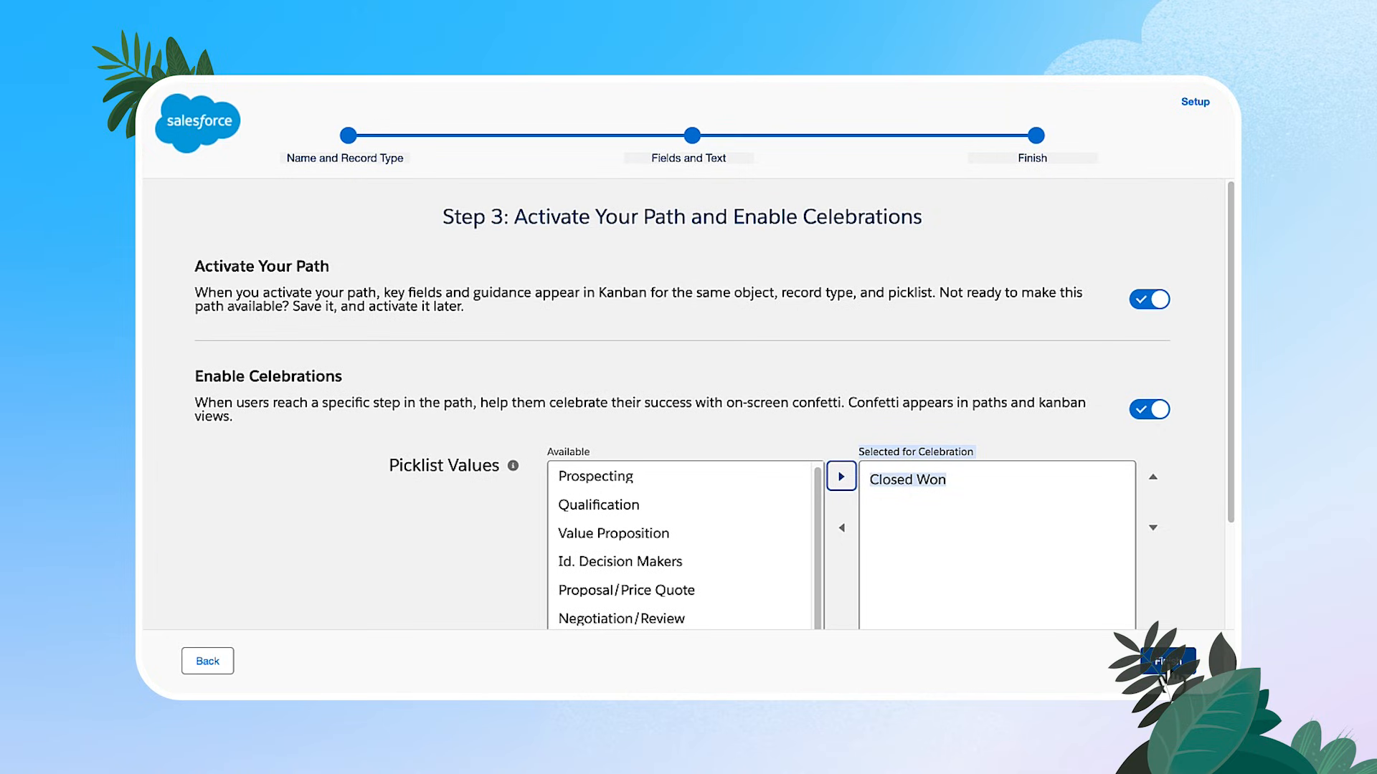
pyautogui.click(1168, 660)
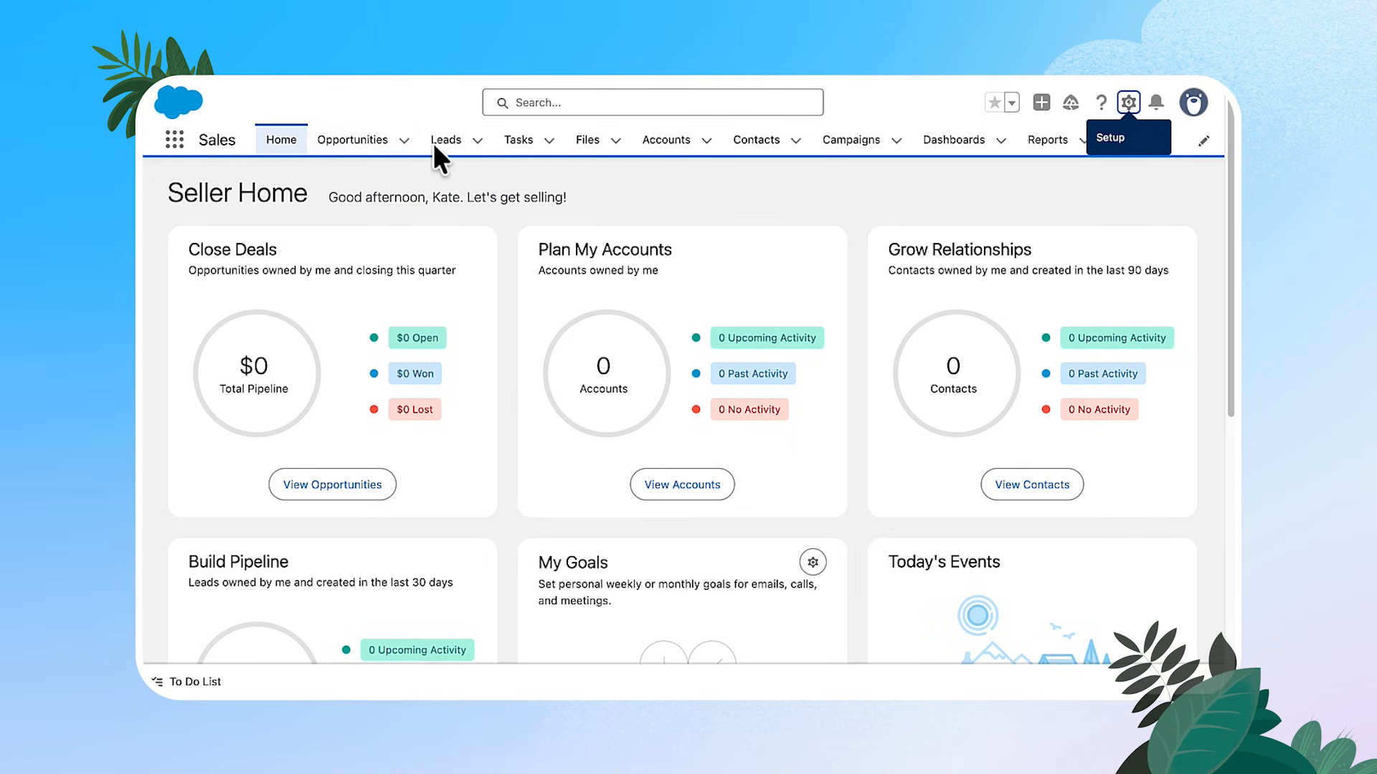
# Open the Dickenson Mobile Generators opportunity and review the path's key fields and guidance for the Prospecting, Qualification and Value Proposition stages
pyautogui.click(351, 147)
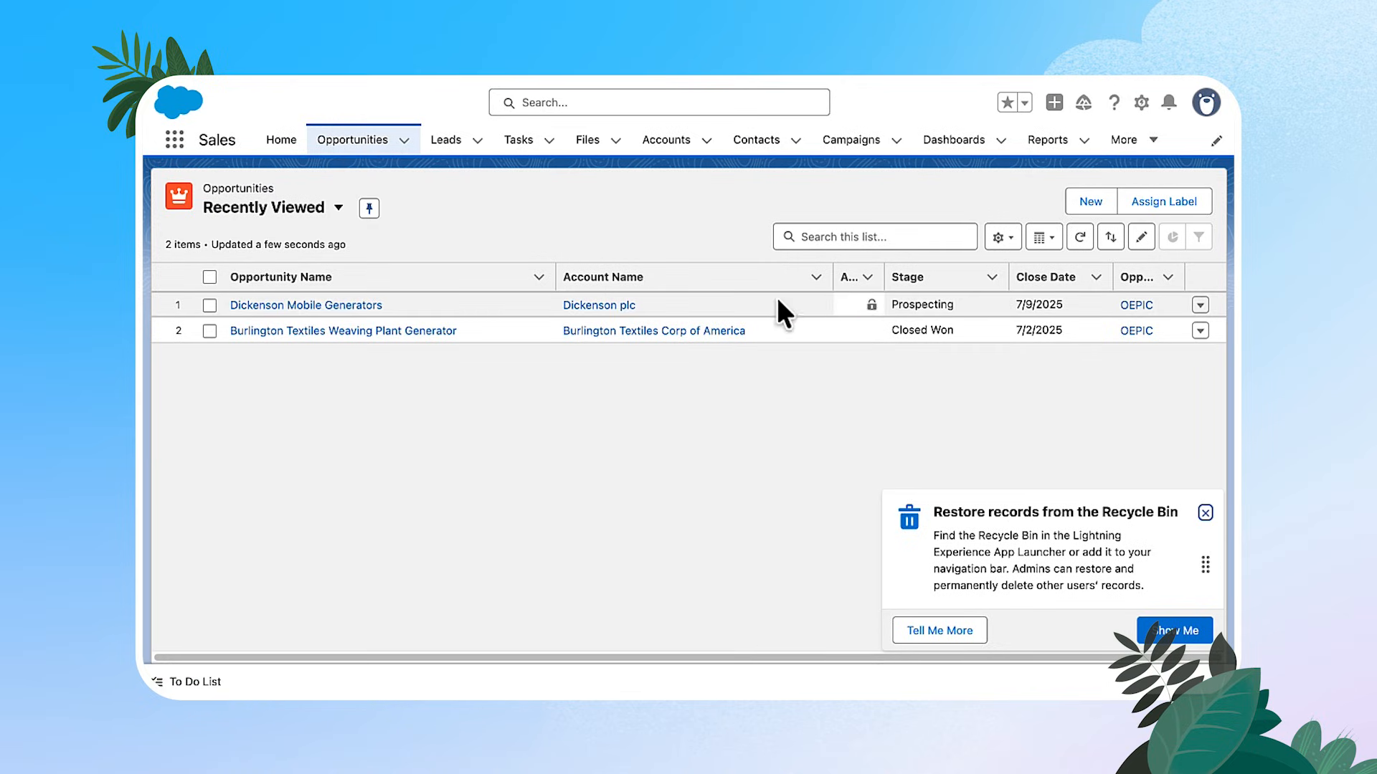
pyautogui.click(328, 306)
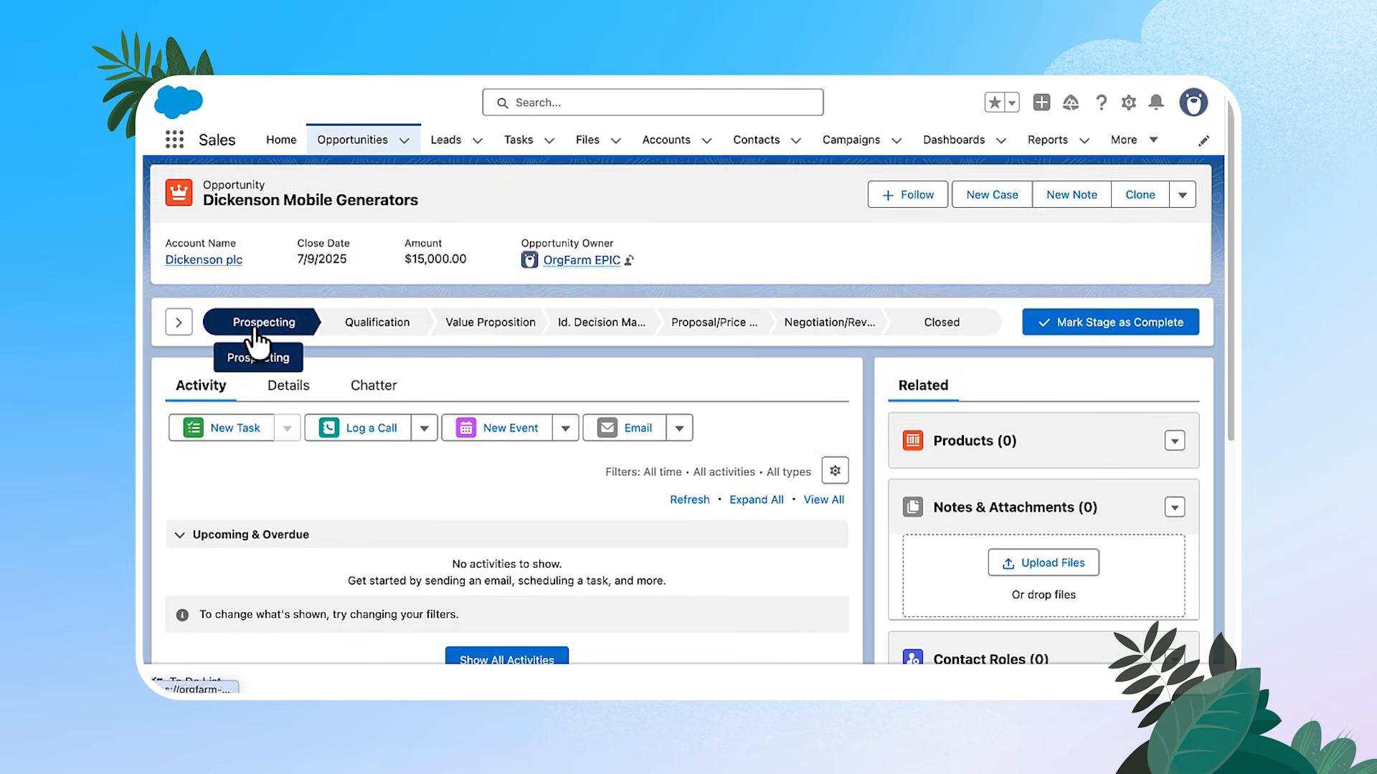
pyautogui.click(181, 325)
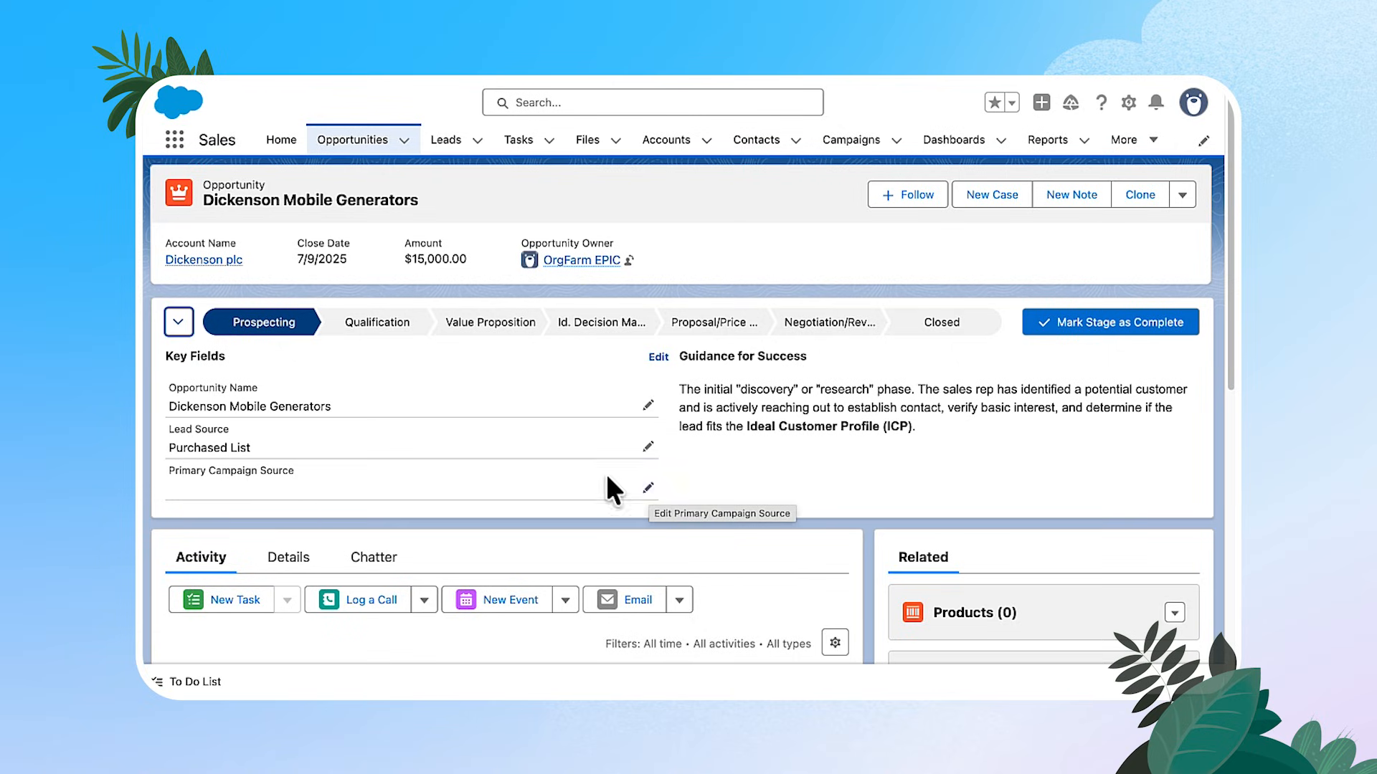
pyautogui.click(391, 326)
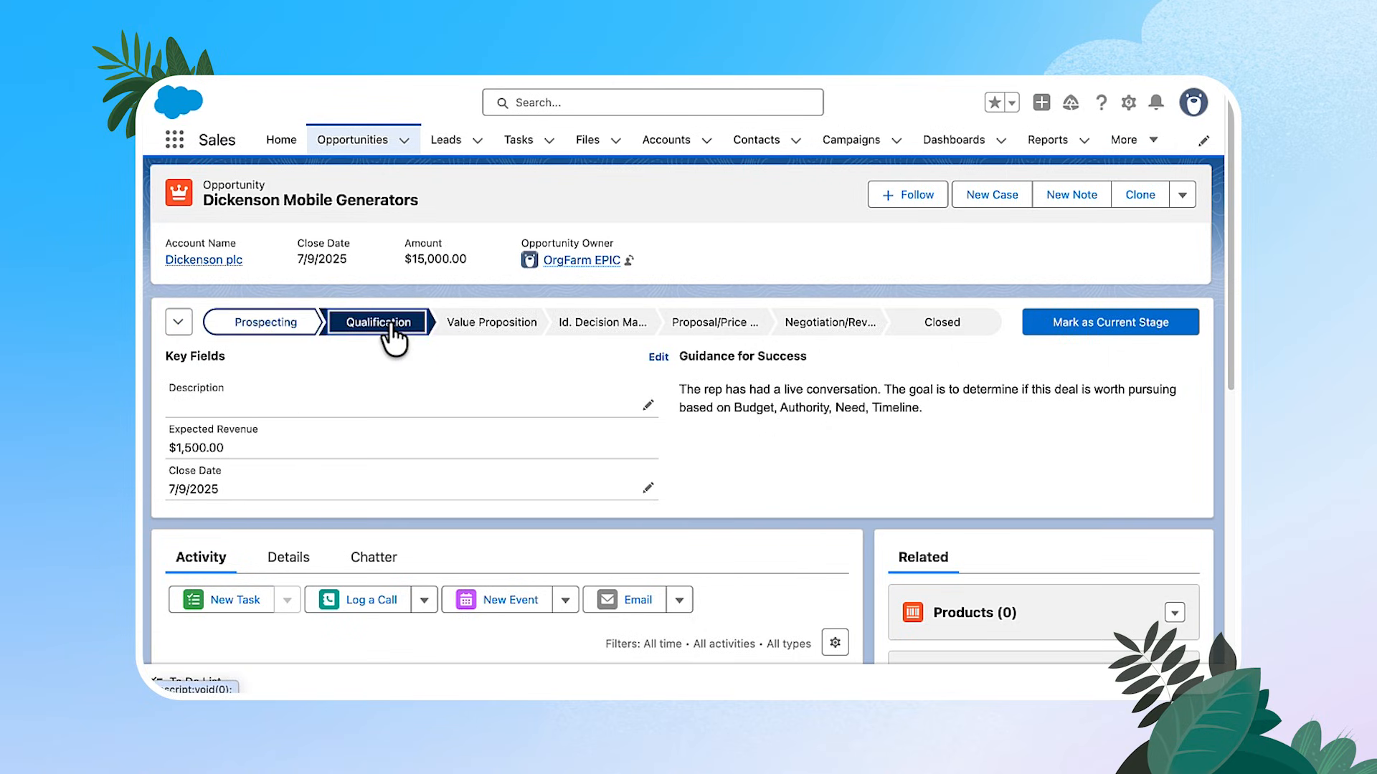
pyautogui.click(490, 326)
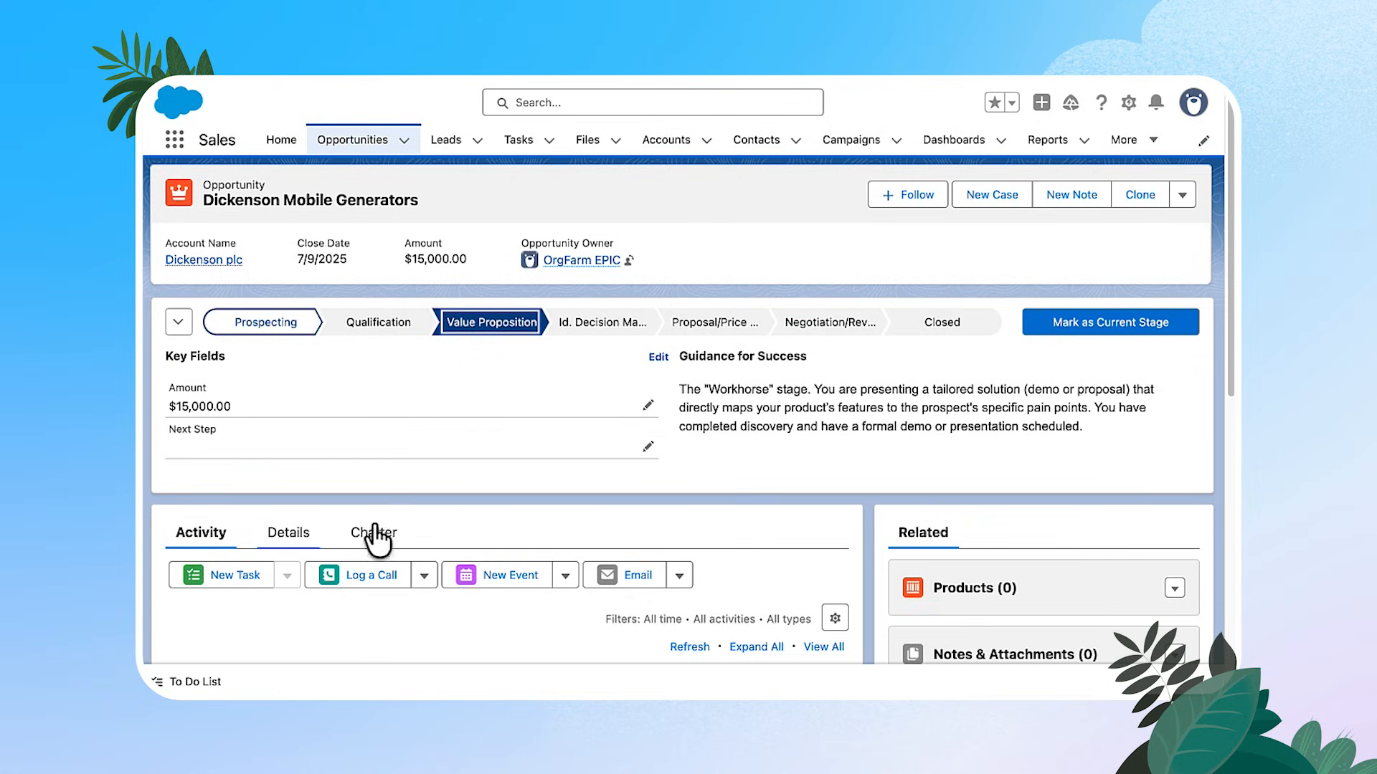
# Open the opportunity's record page for editing, show its Details tab on the canvas and dismiss the Important Changes notice
pyautogui.click(1128, 102)
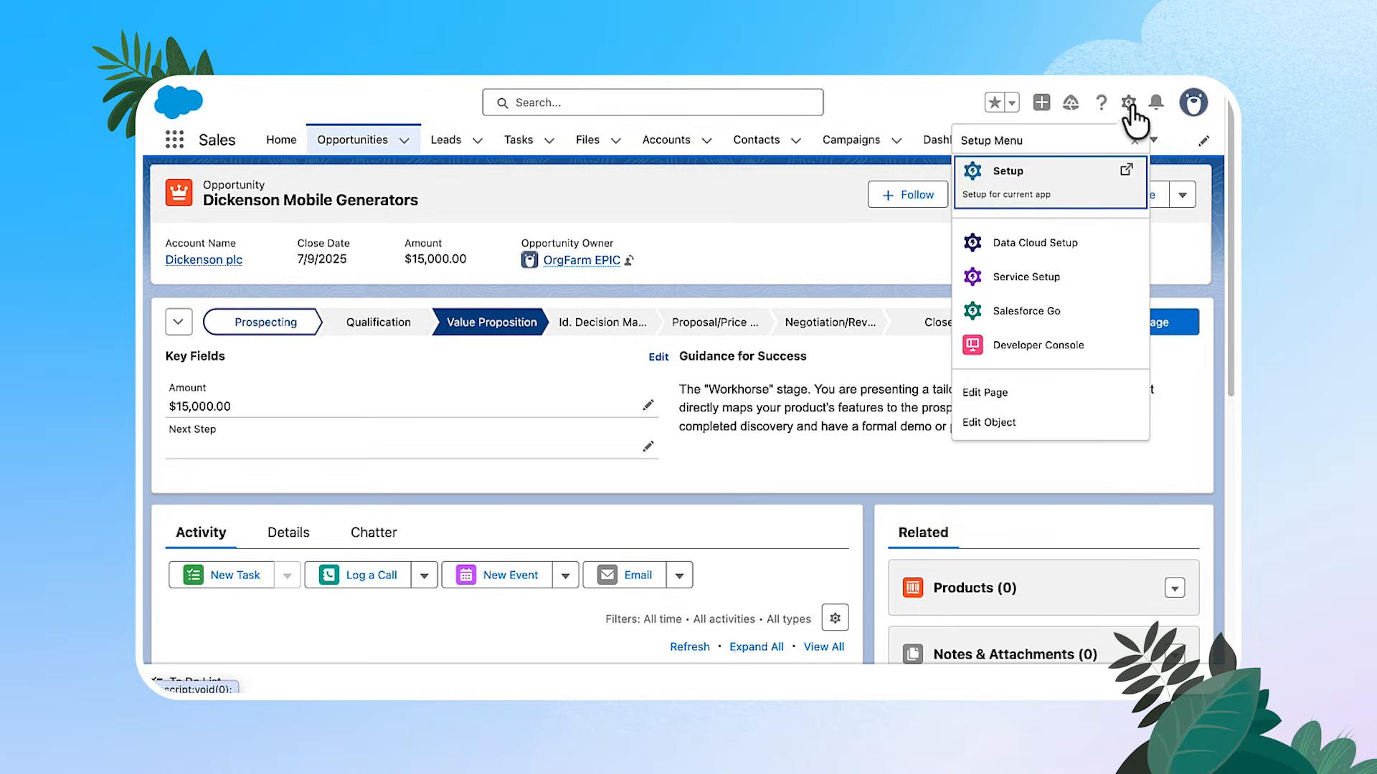
pyautogui.click(1027, 391)
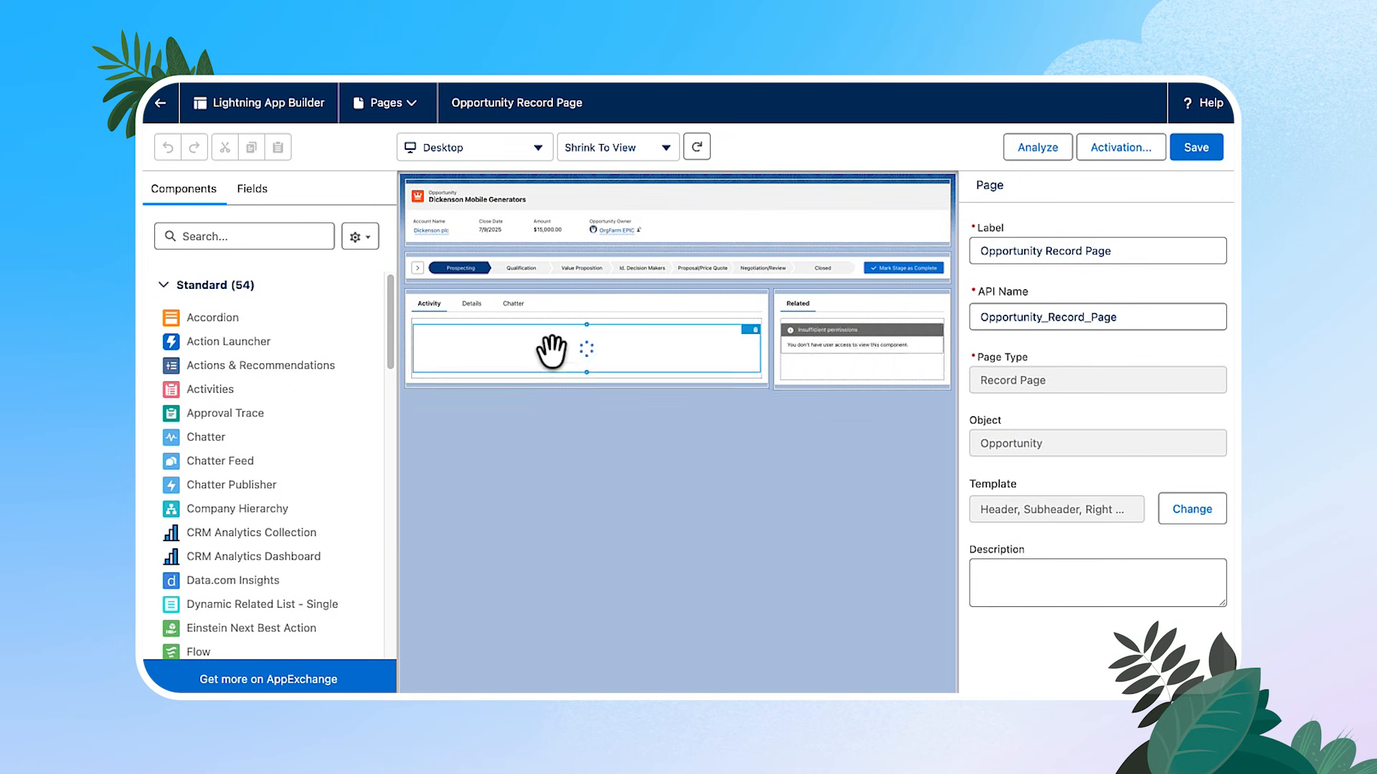
pyautogui.click(474, 304)
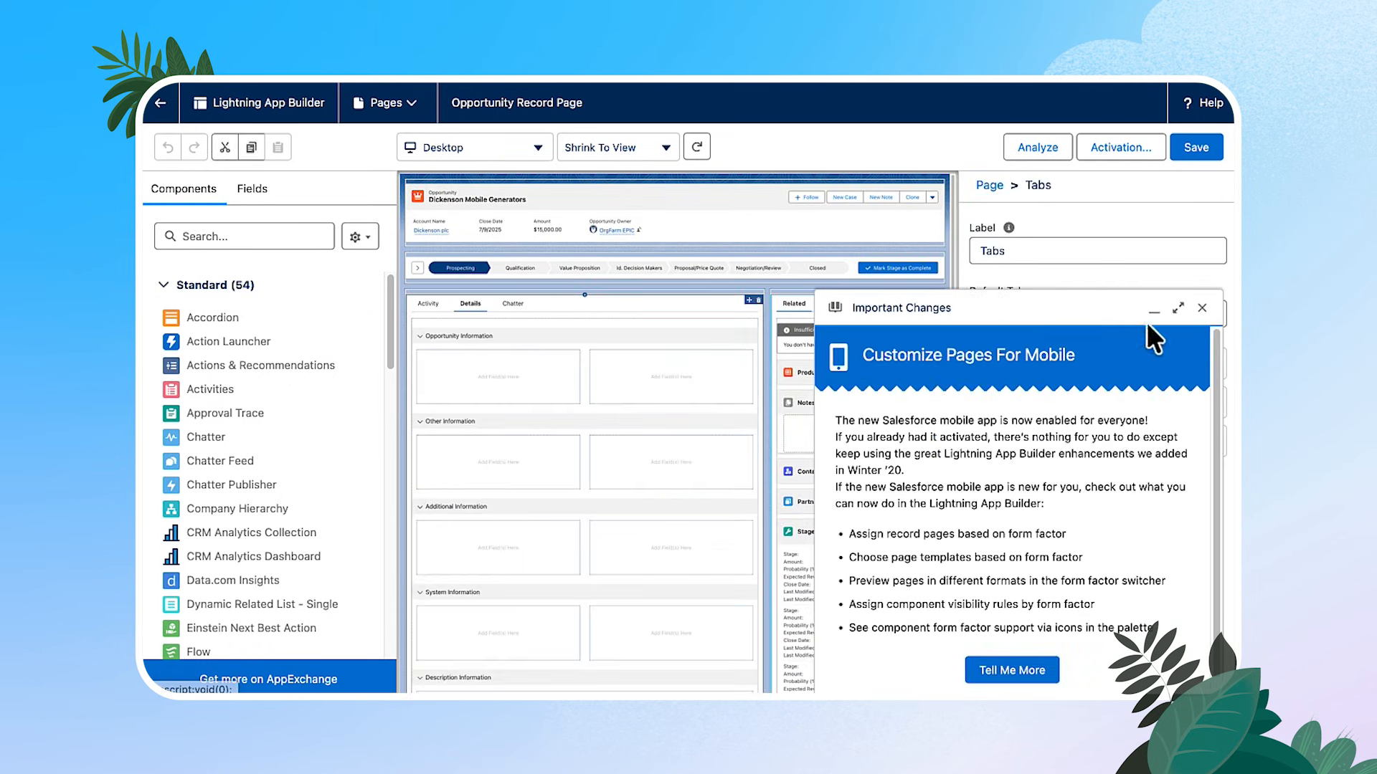
pyautogui.click(1202, 307)
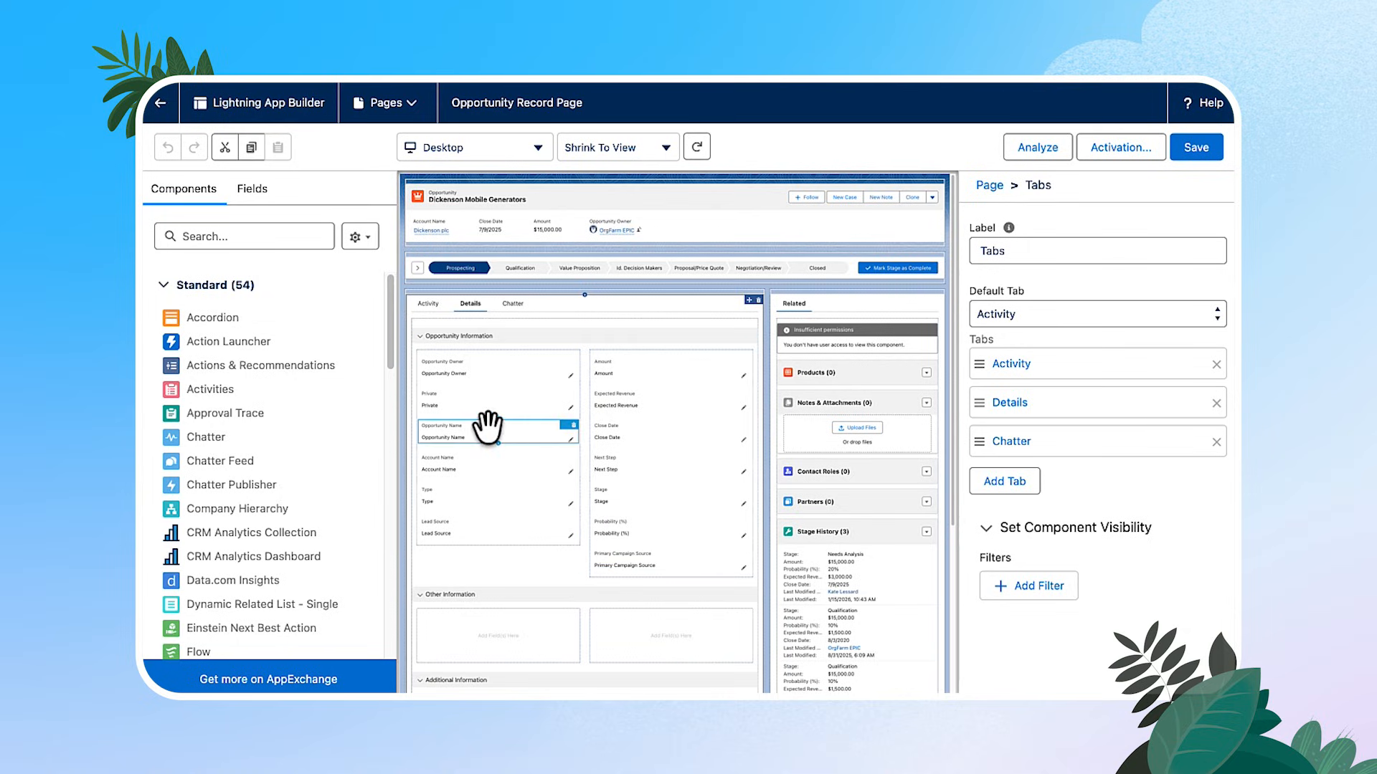
# Examine the field properties of Opportunity Name, Account Name and Type in the Opportunity Information section
pyautogui.moveTo(562, 423); pyautogui.dragTo(480, 428)
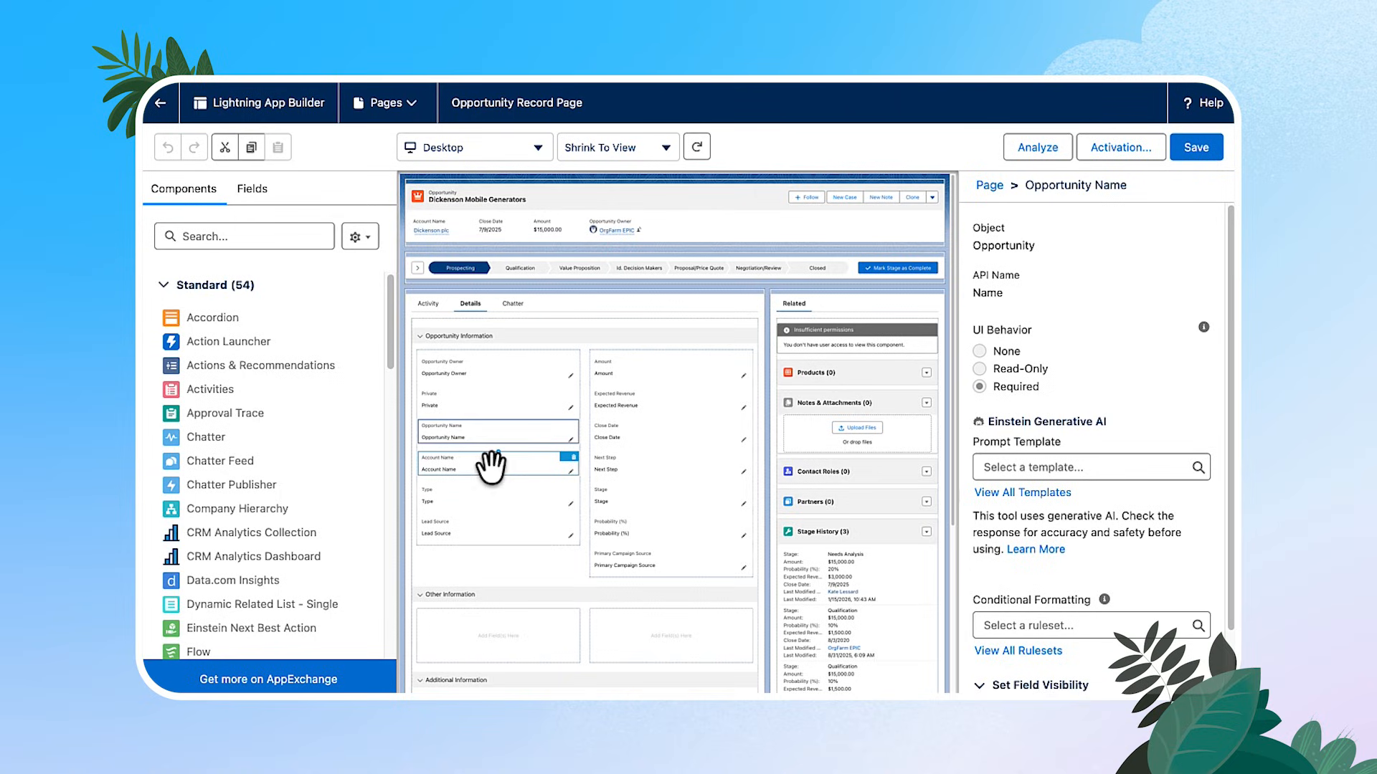
pyautogui.click(492, 466)
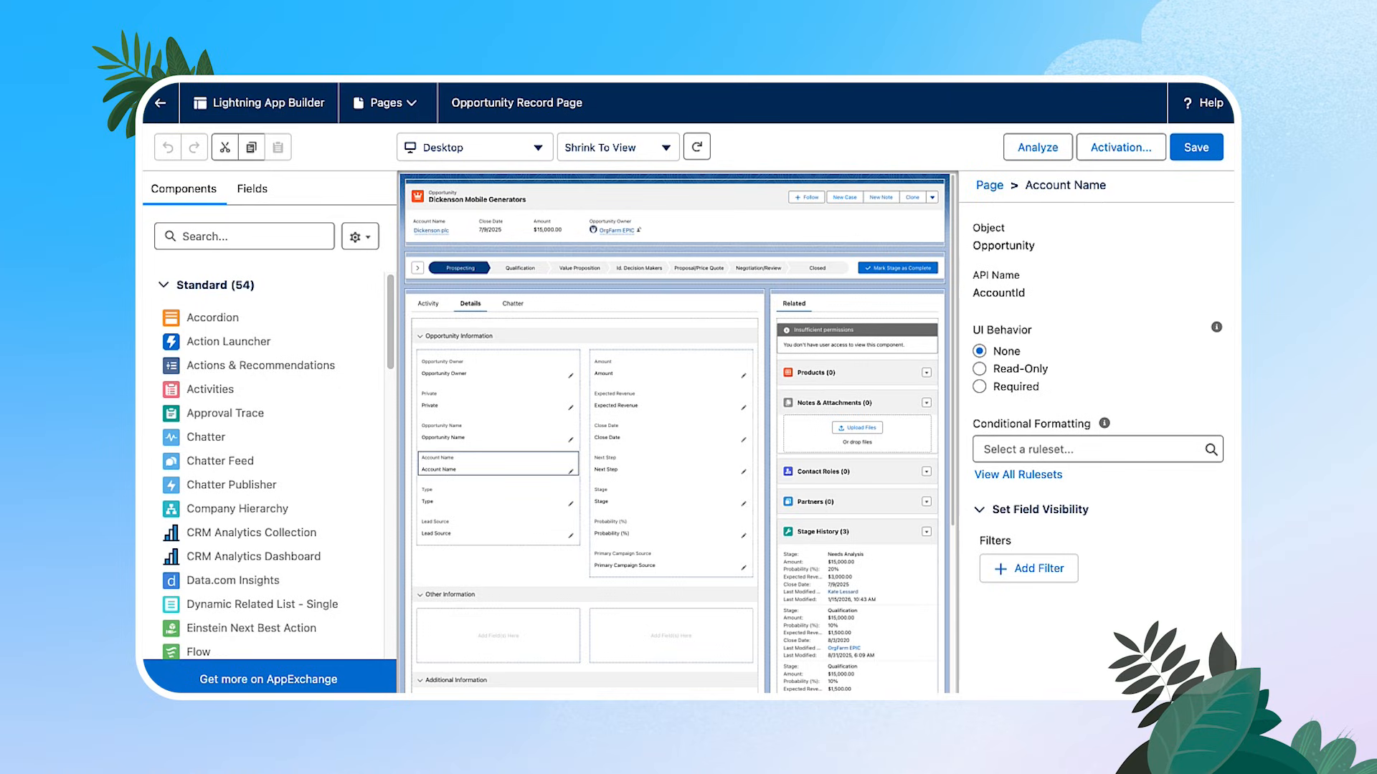
pyautogui.click(457, 495)
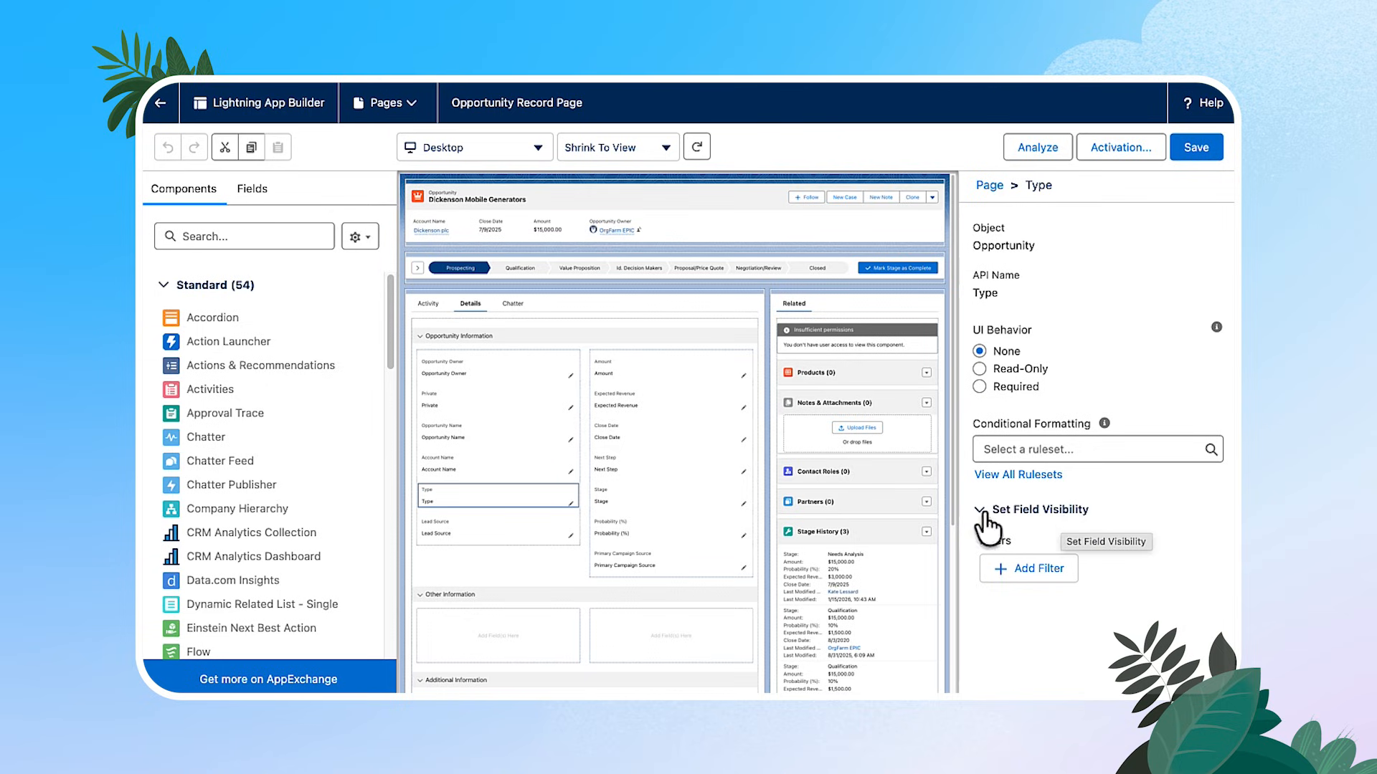
# Add a new visibility filter to the Order Number field in the Additional Information section
pyautogui.scroll(-1, 740, 673)
pyautogui.scroll(-5, 647, 604)
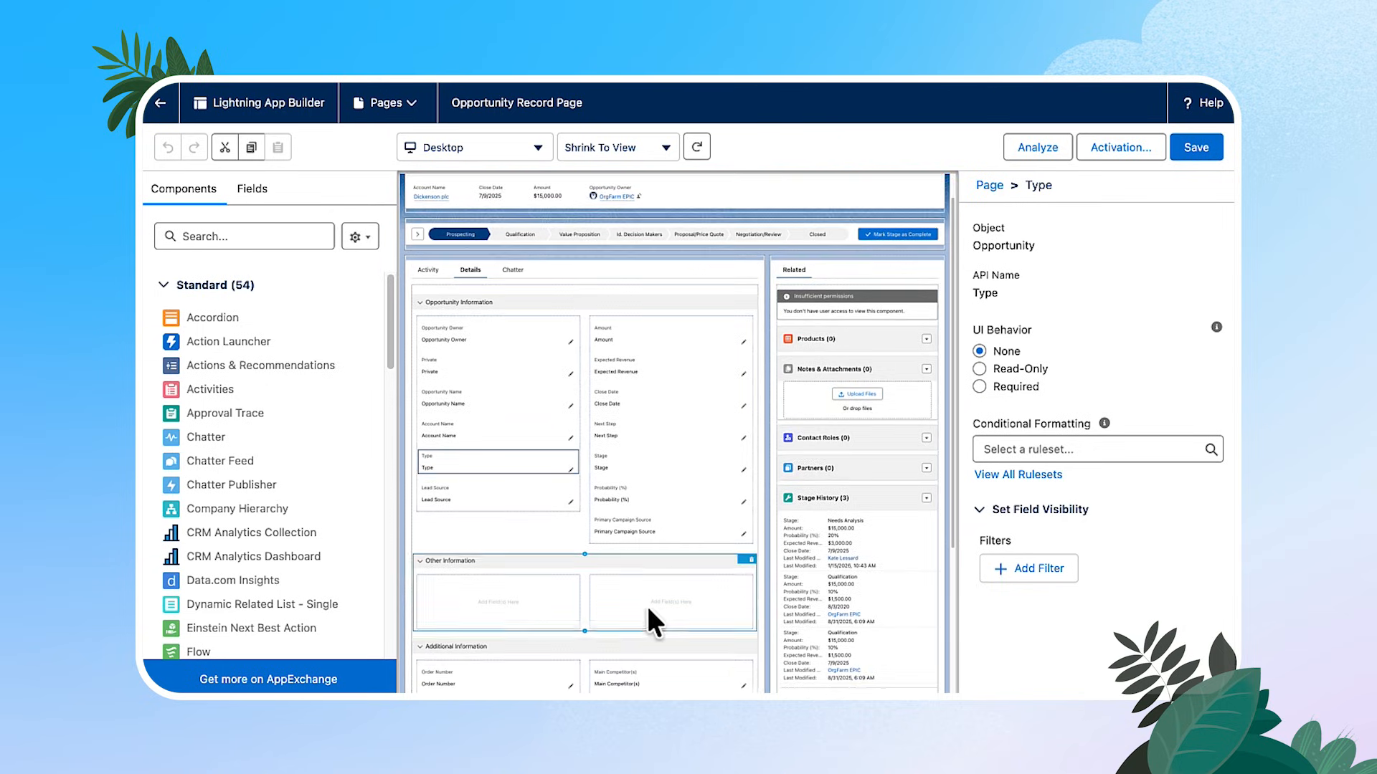
pyautogui.scroll(-1, 623, 602)
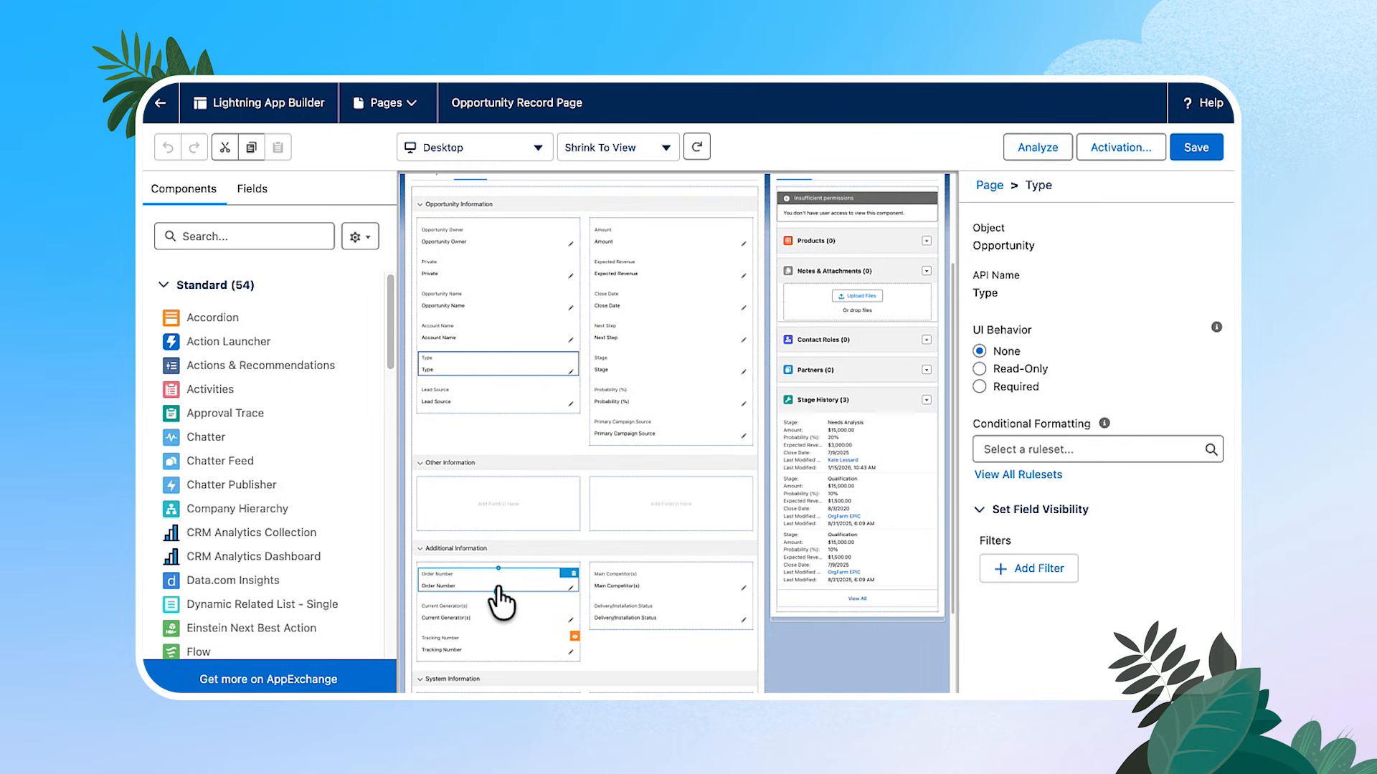
pyautogui.click(501, 603)
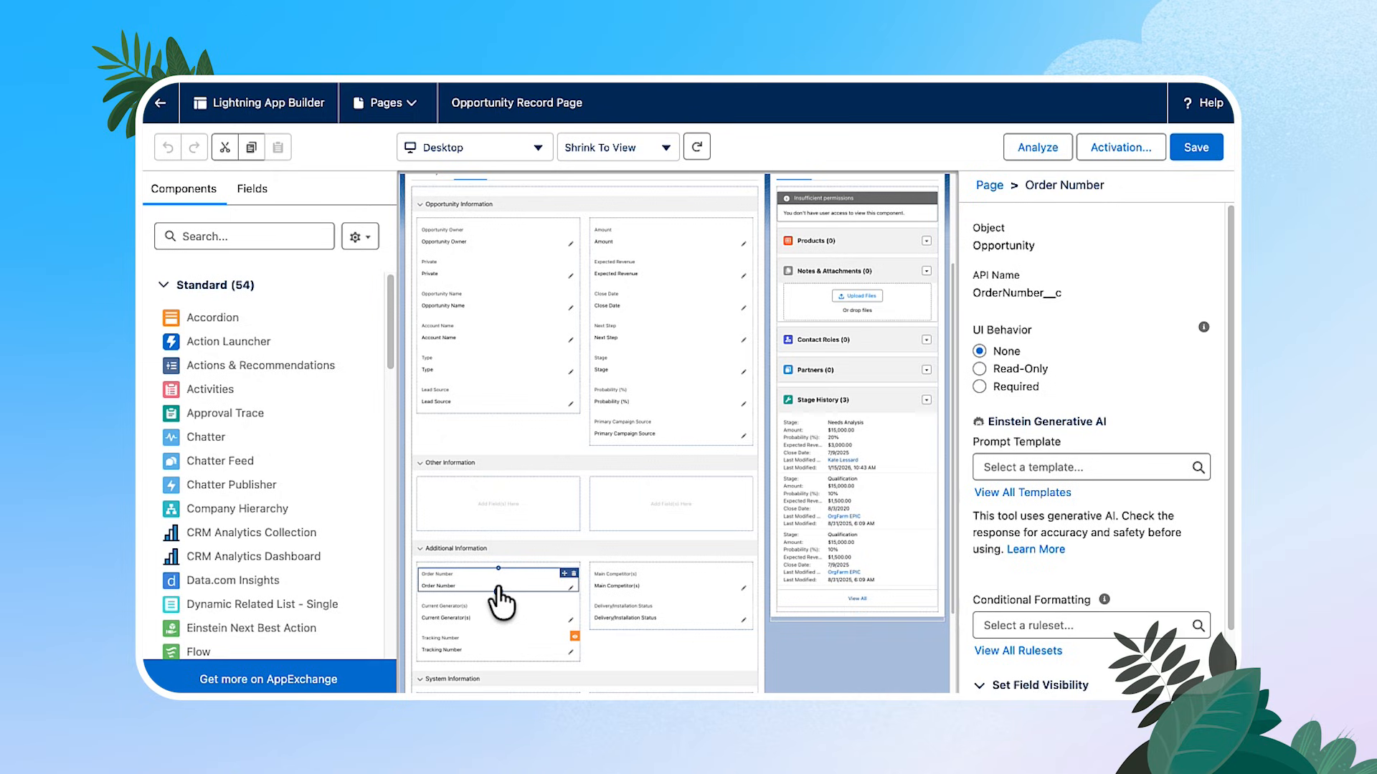
pyautogui.scroll(-2, 1197, 674)
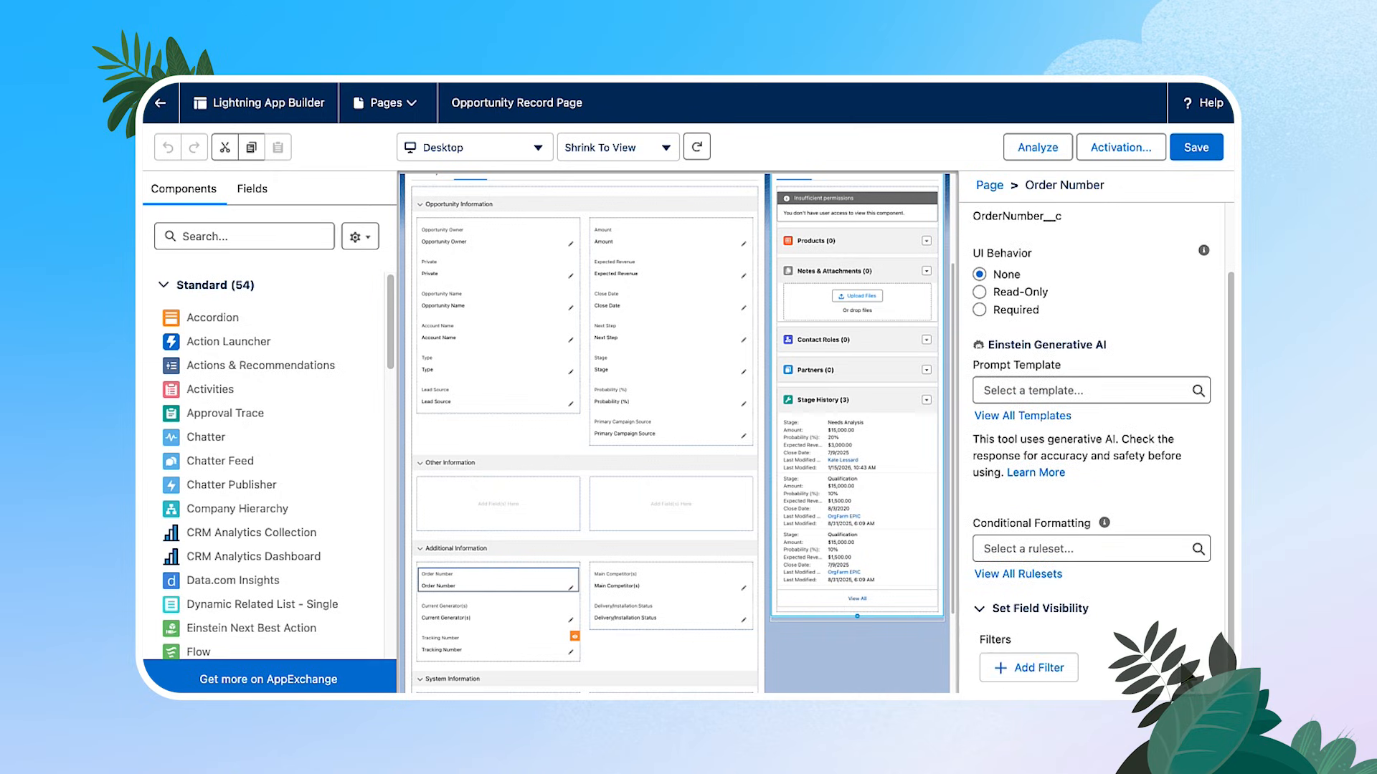
pyautogui.click(1060, 674)
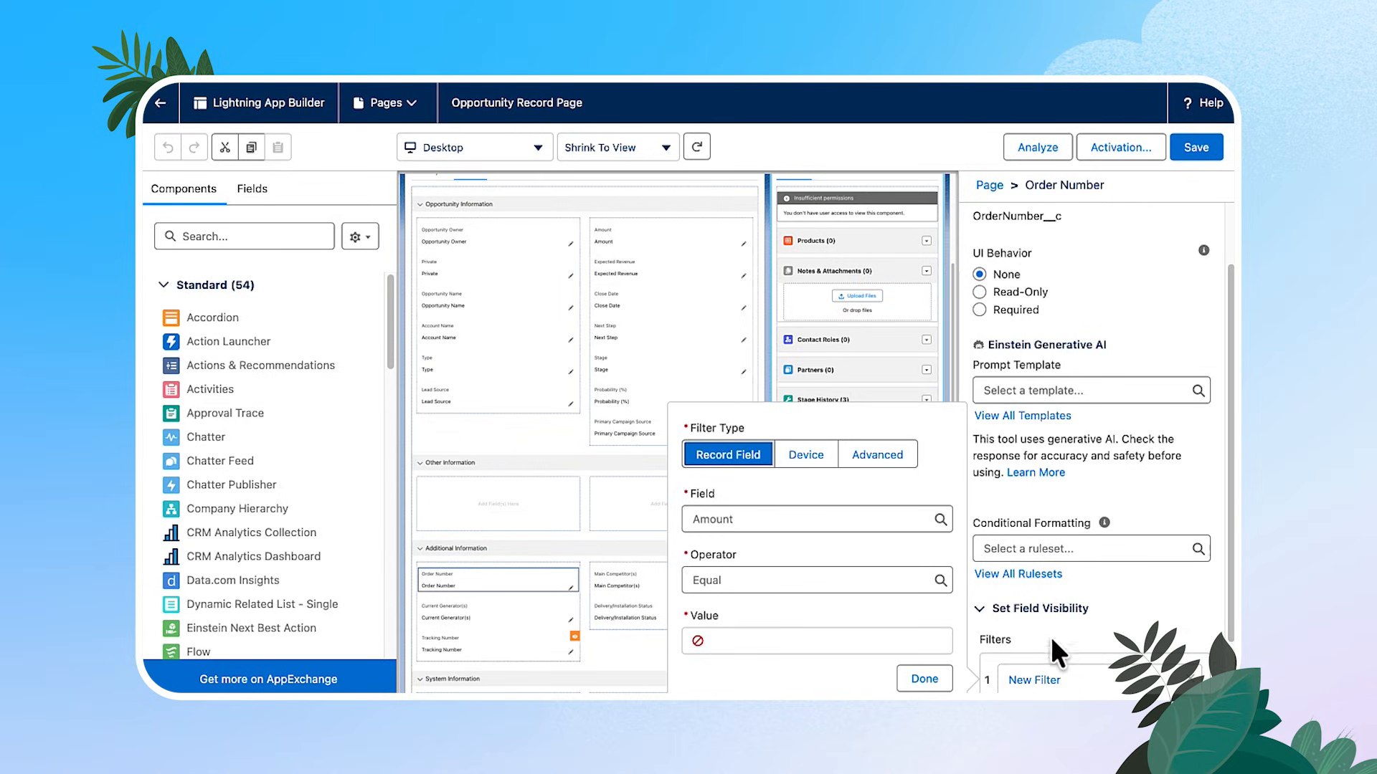
# Define the Order Number visibility filter as record field Stage Equal Closed Won and confirm it
pyautogui.click(794, 514)
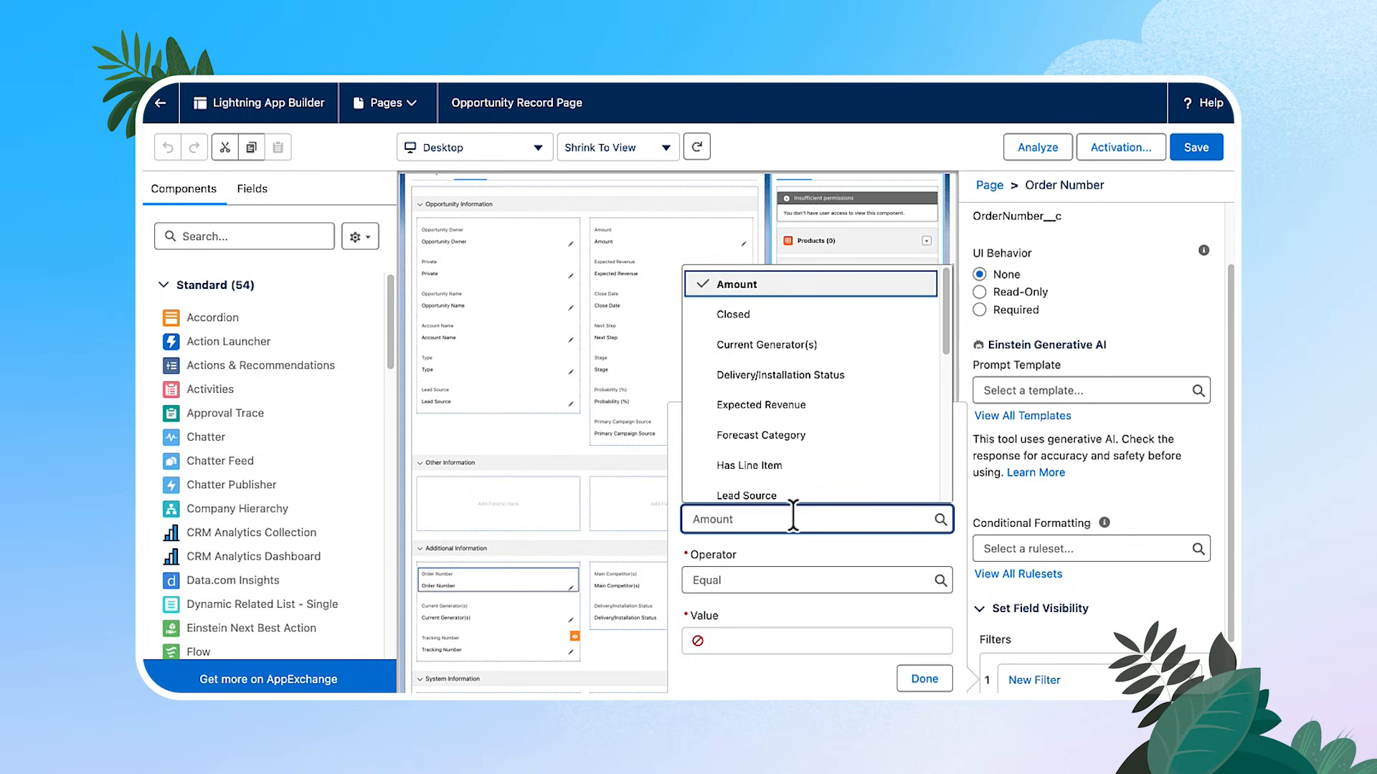
pyautogui.press('BackSpace')
pyautogui.press('BackSpace')
pyautogui.press('BackSpace')
pyautogui.press('BackSpace')
pyautogui.press('BackSpace')
pyautogui.press('BackSpace')
pyautogui.write('sta')
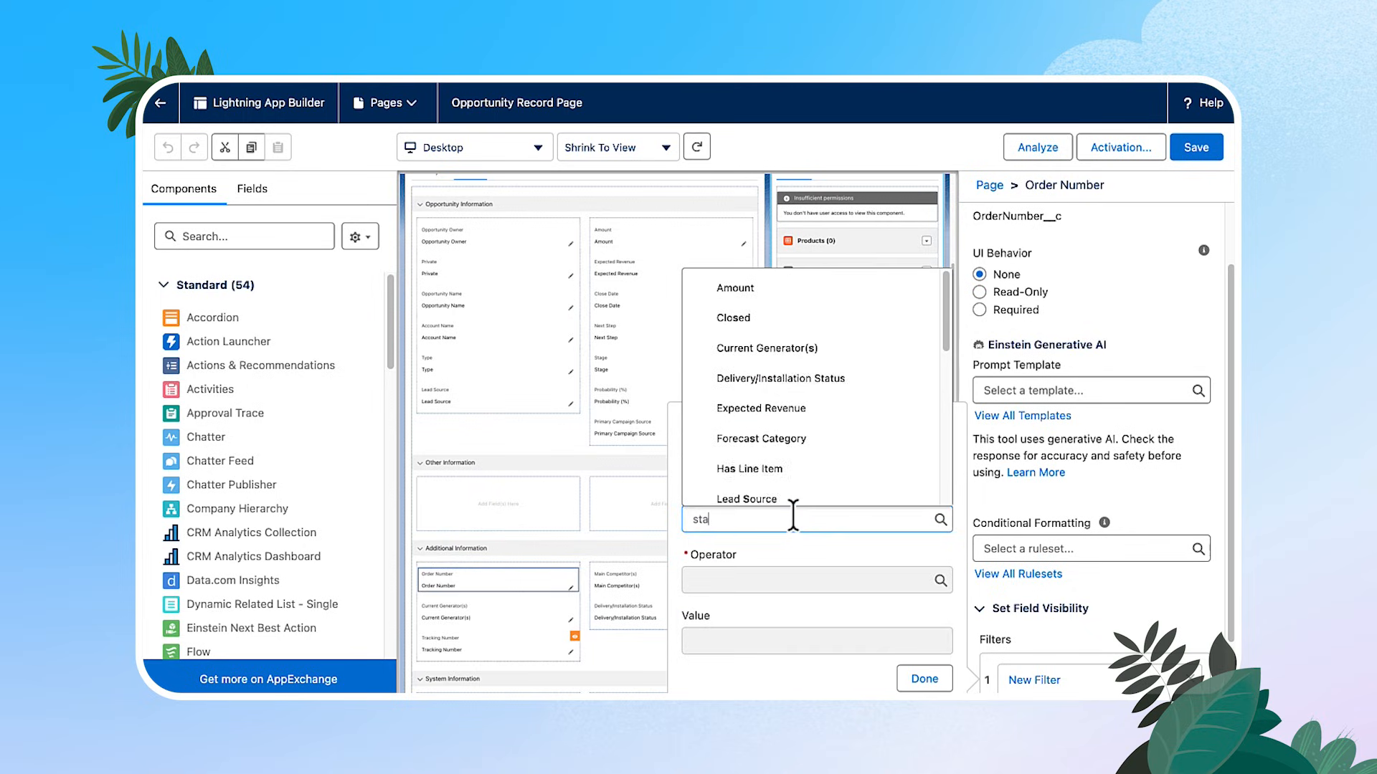
pyautogui.write('g')
pyautogui.click(771, 488)
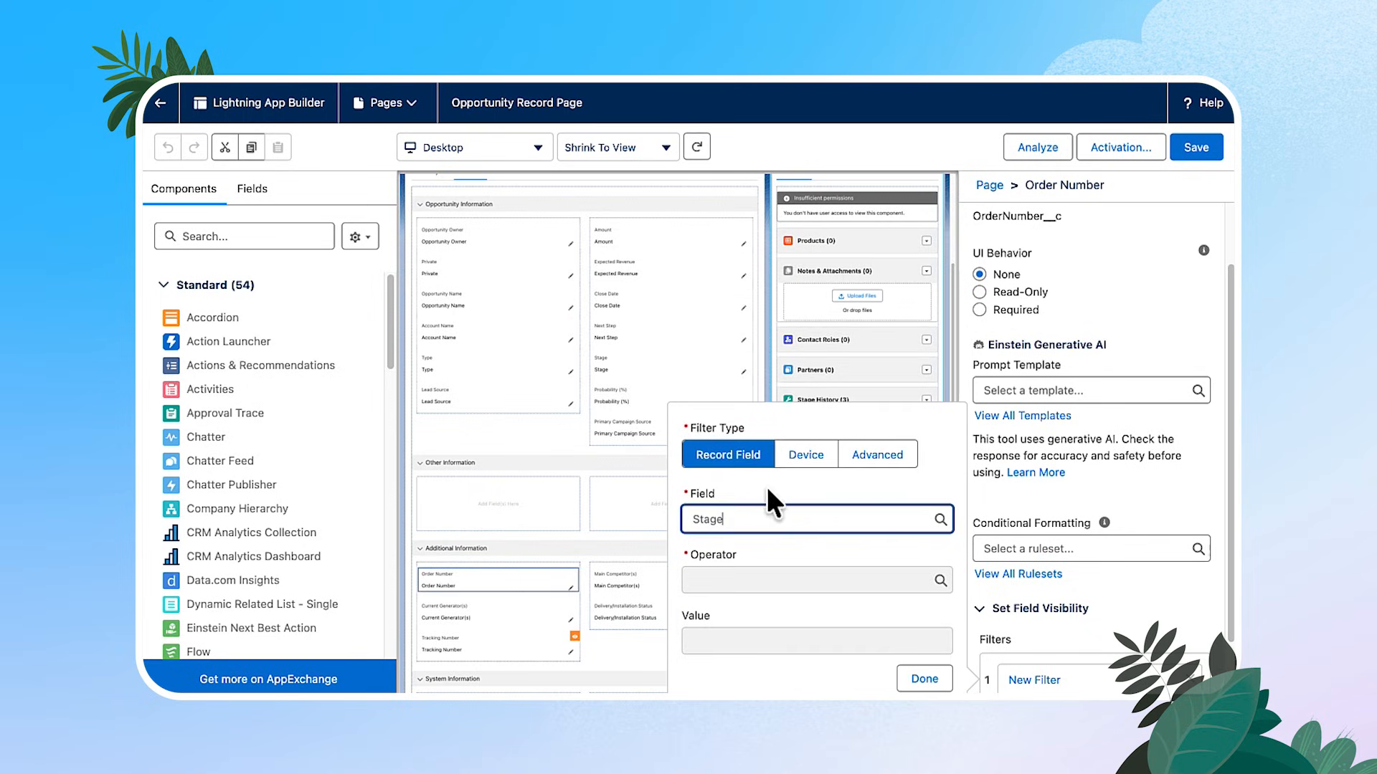
pyautogui.click(821, 641)
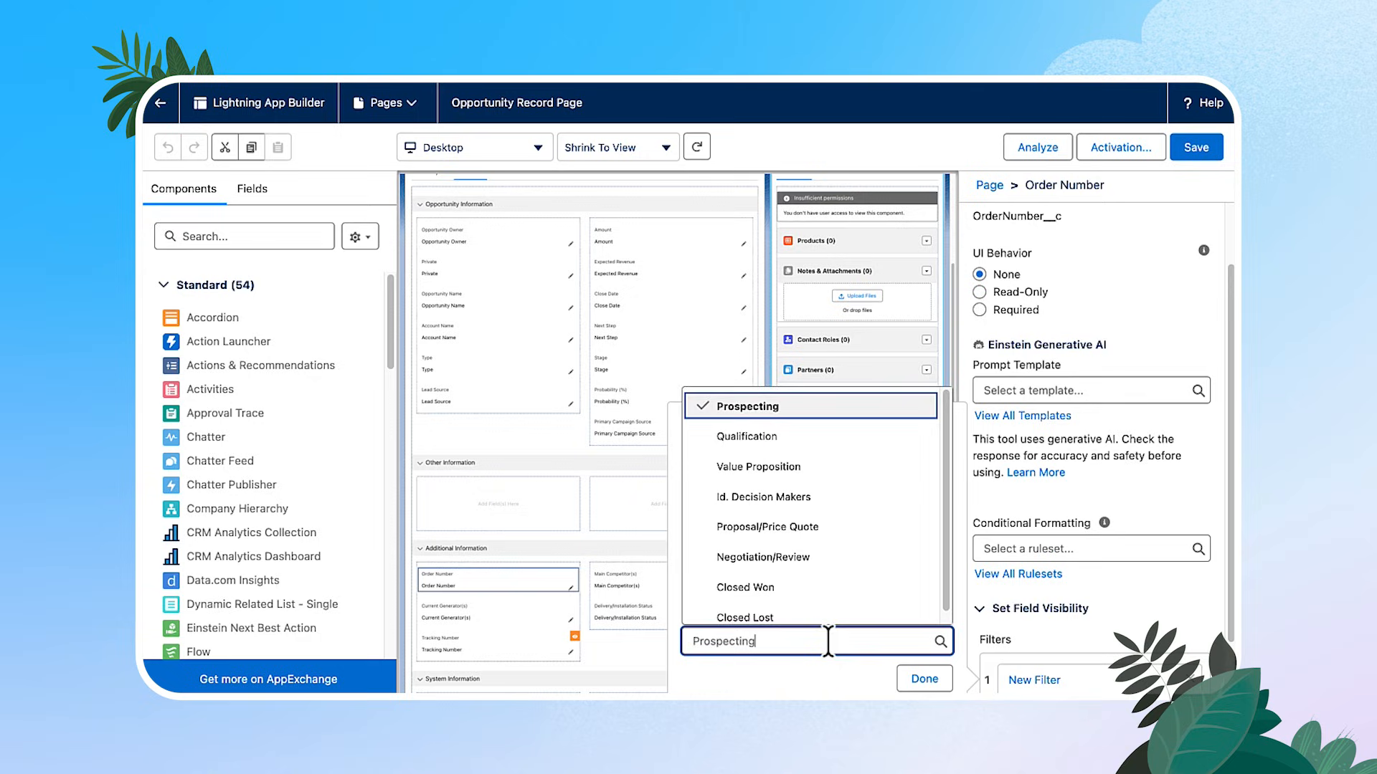
pyautogui.click(810, 590)
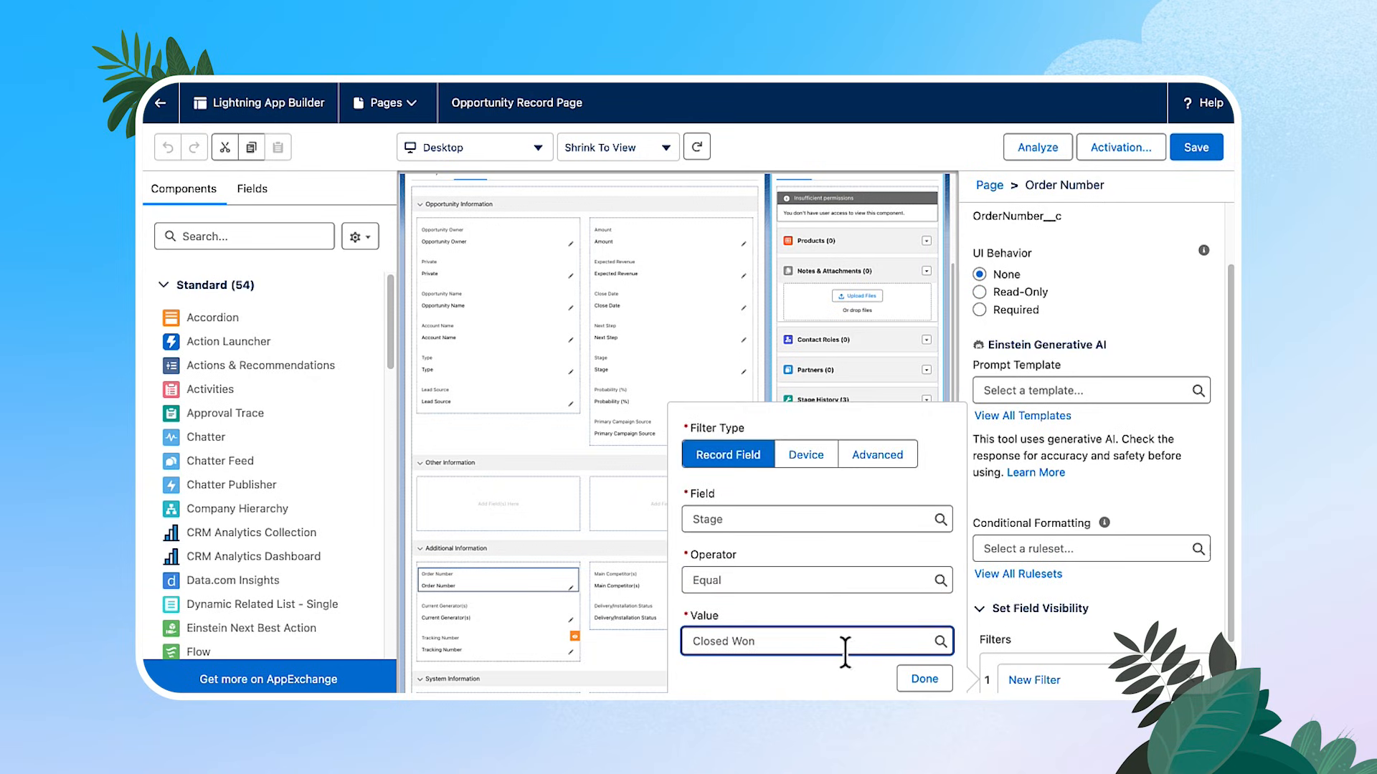
pyautogui.click(923, 680)
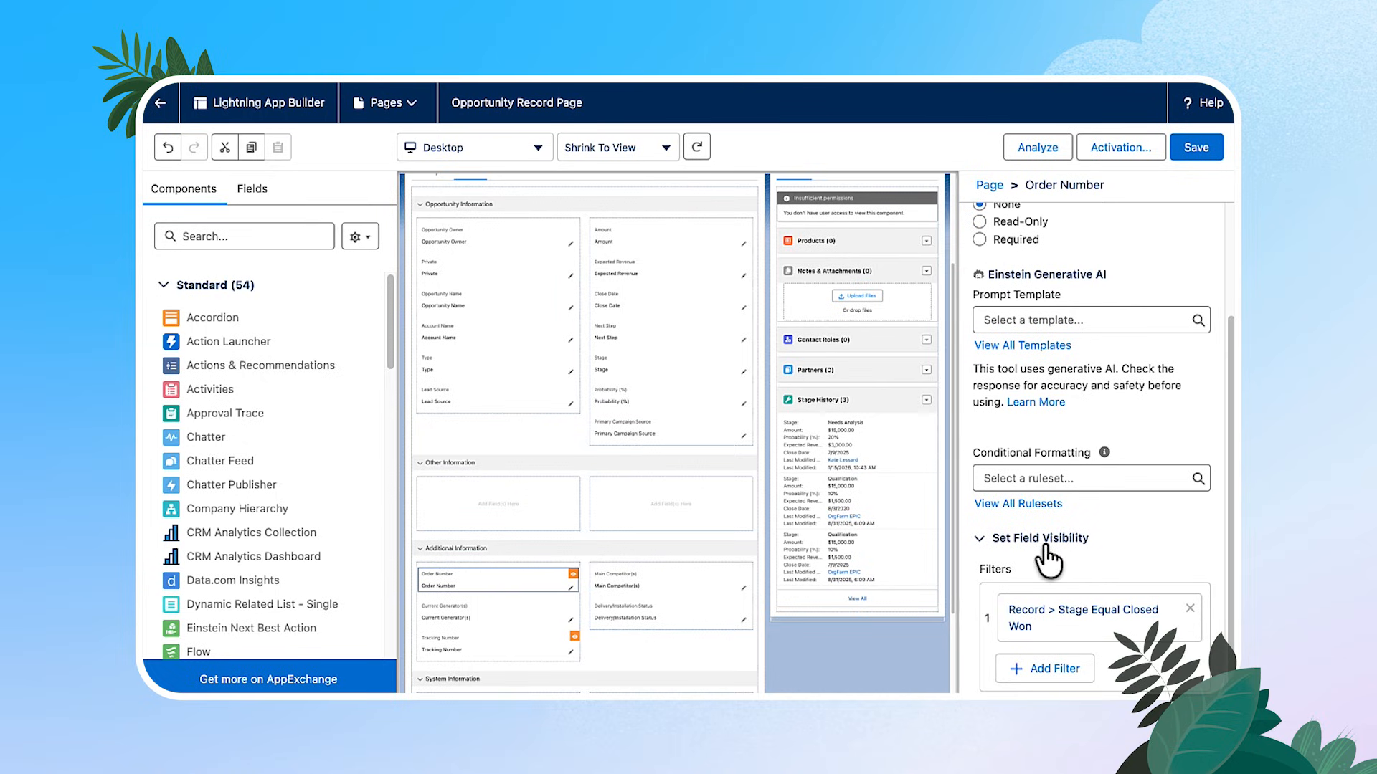
# Save the Opportunity record page without the missing required field and return to the opportunity record
pyautogui.click(1199, 148)
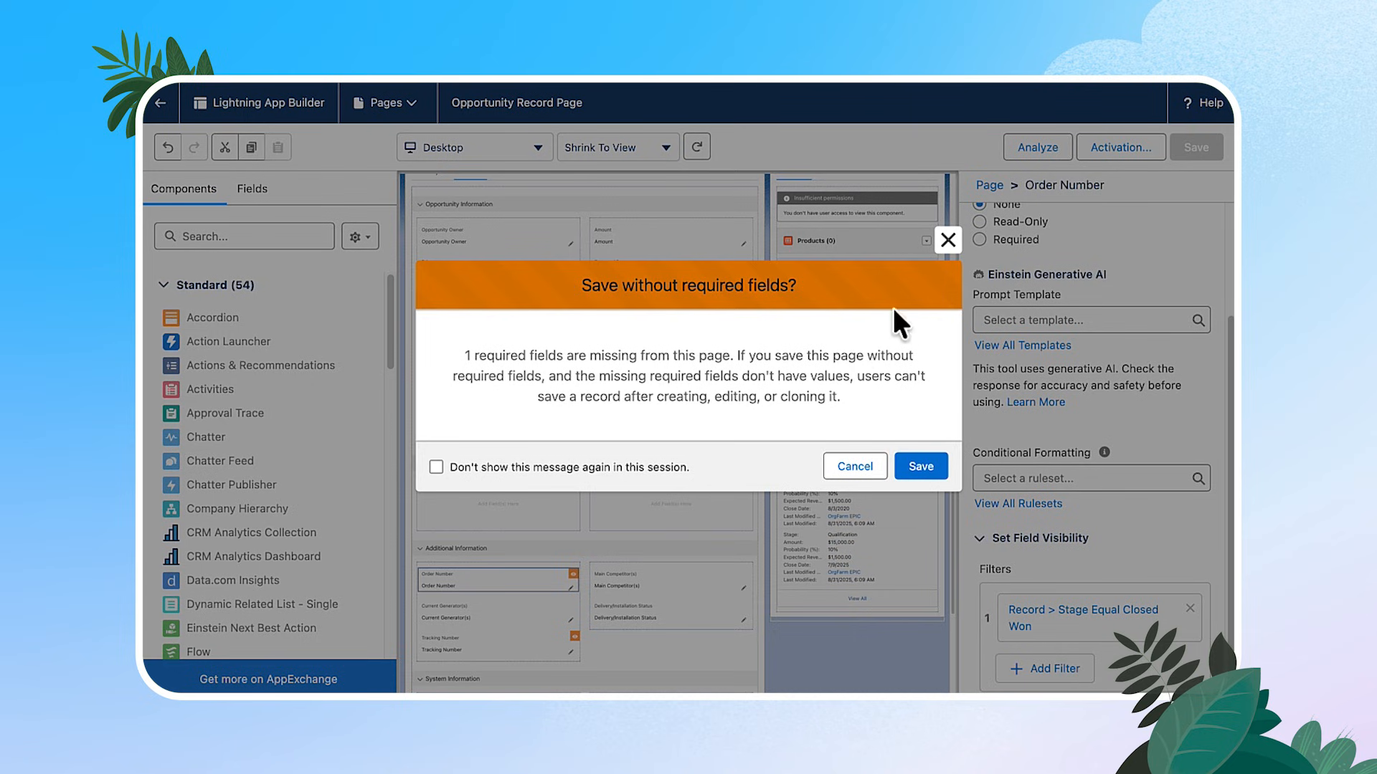
pyautogui.click(917, 466)
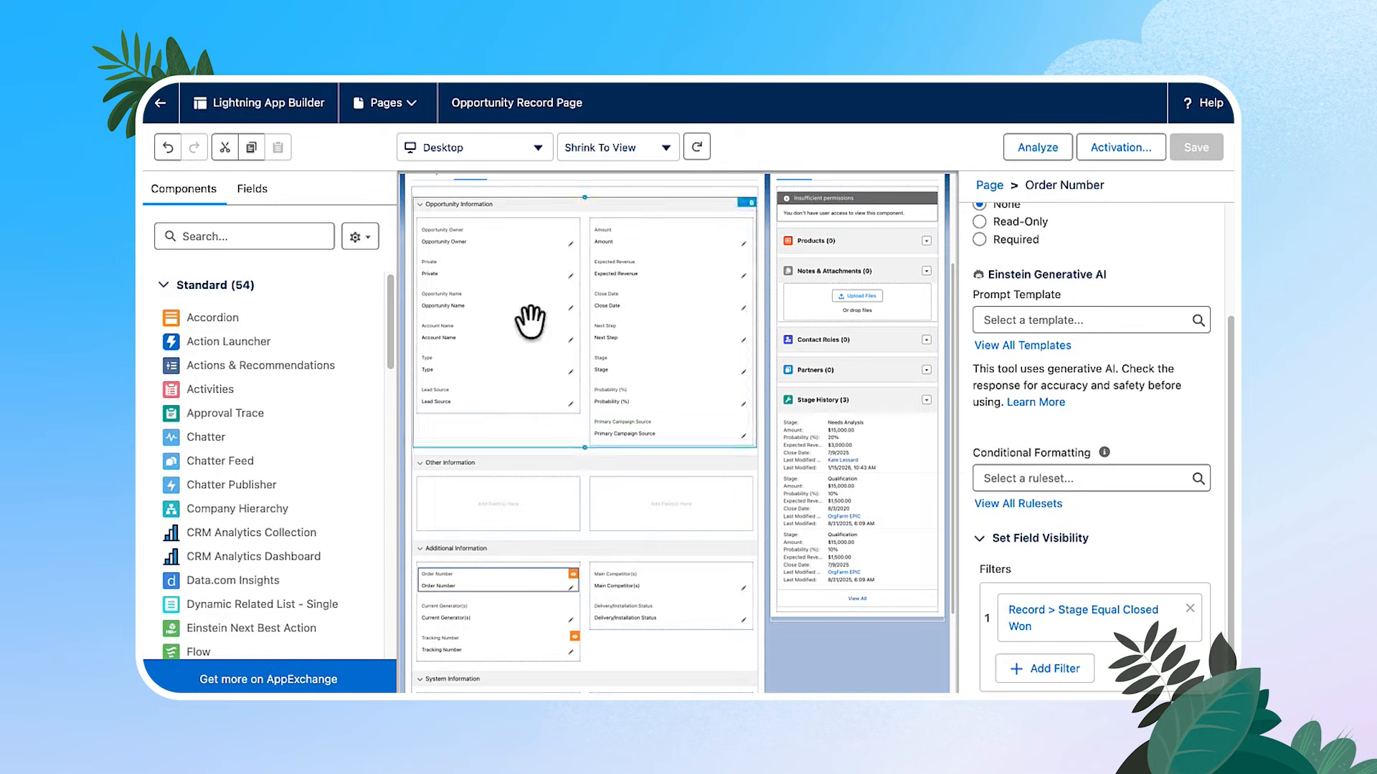
pyautogui.click(159, 106)
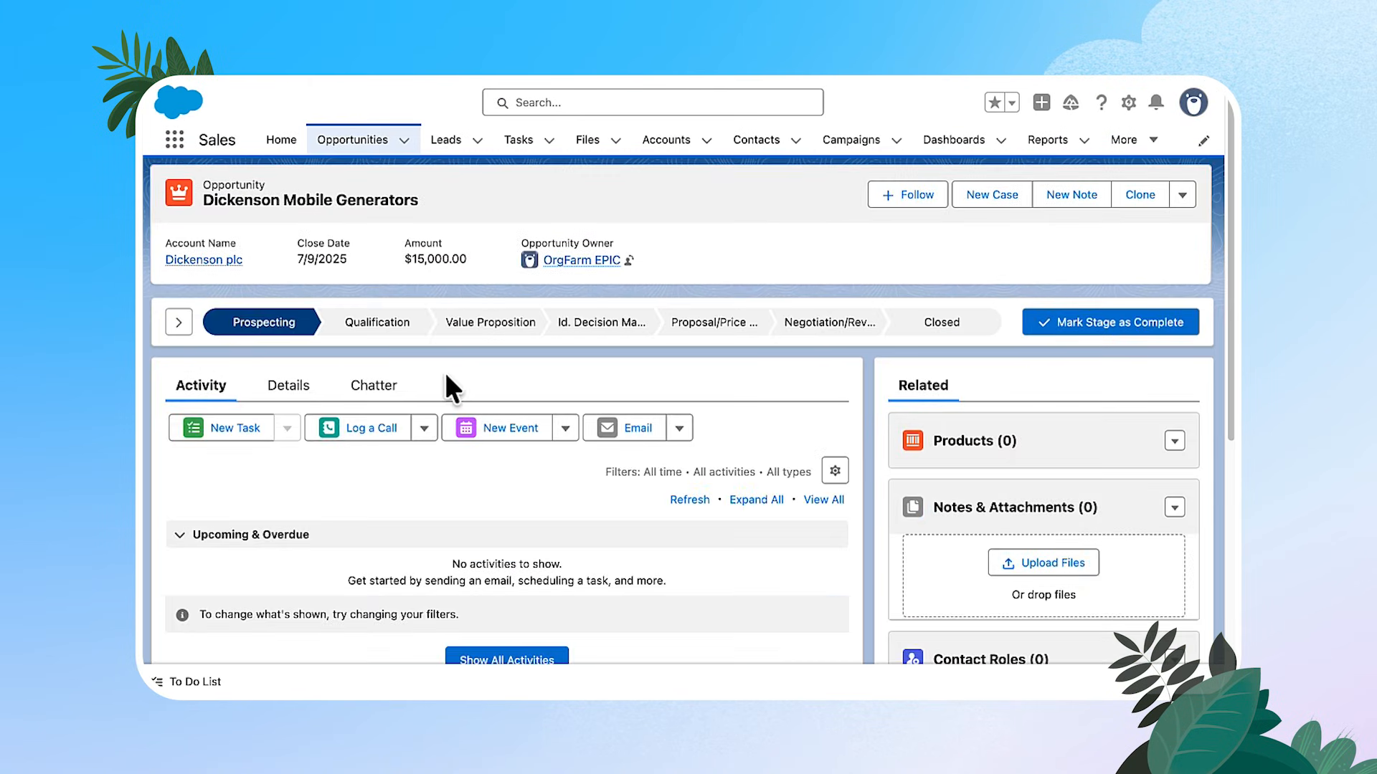
# Check the Additional Information section in the details of the Dickenson Mobile Generators opportunity for the Order Number field
pyautogui.click(307, 387)
pyautogui.scroll(-1, 572, 412)
pyautogui.scroll(-5, 570, 407)
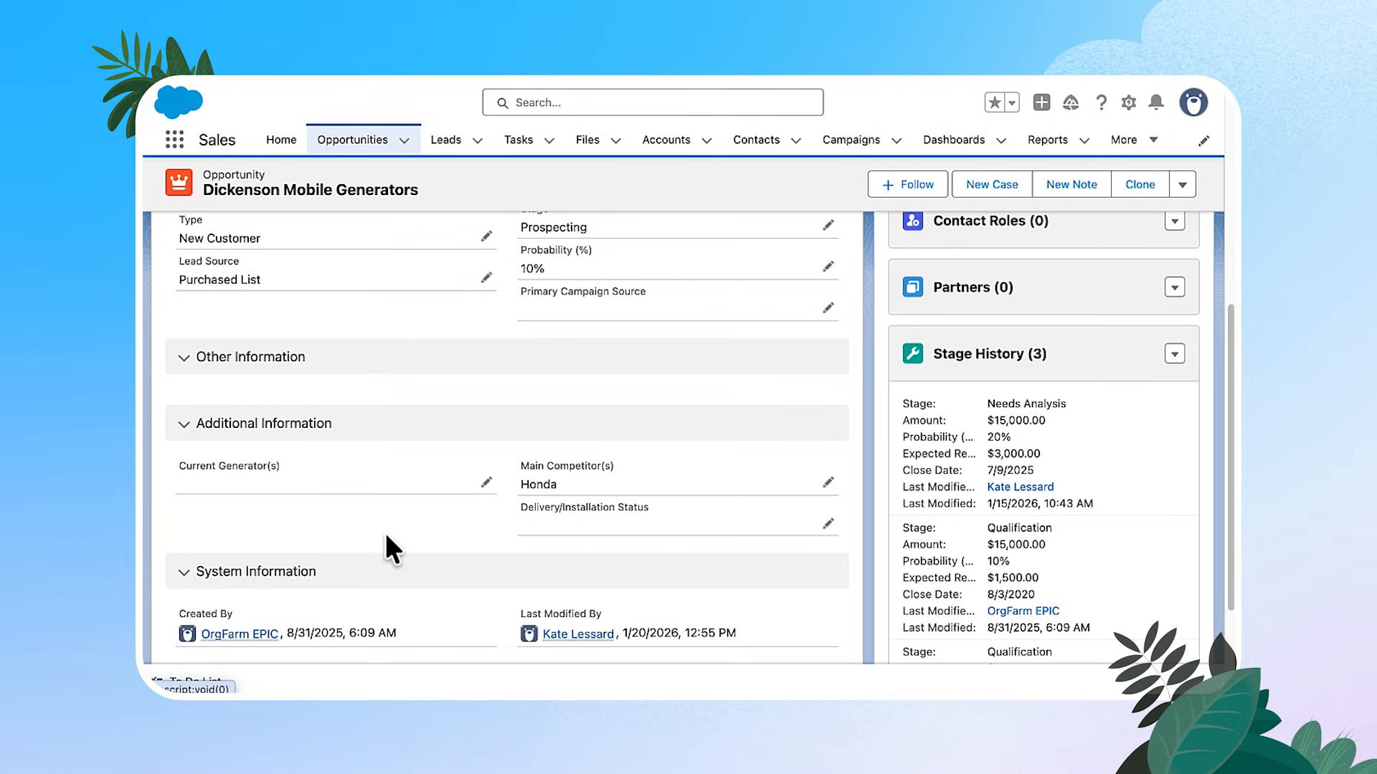
# Open the Burlington Textiles Weaving Plant Generator opportunity and check its details for the Order Number field under Additional Information
pyautogui.click(374, 157)
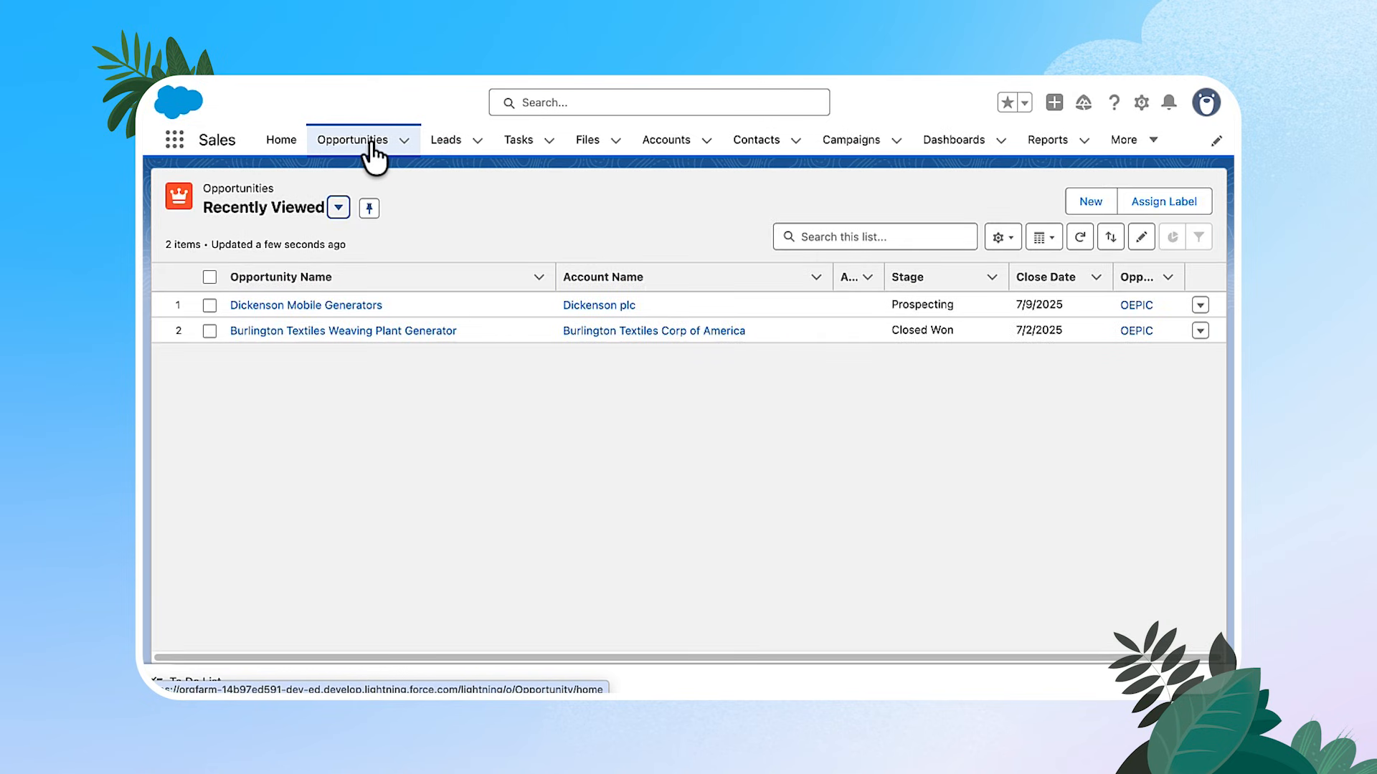
pyautogui.click(347, 331)
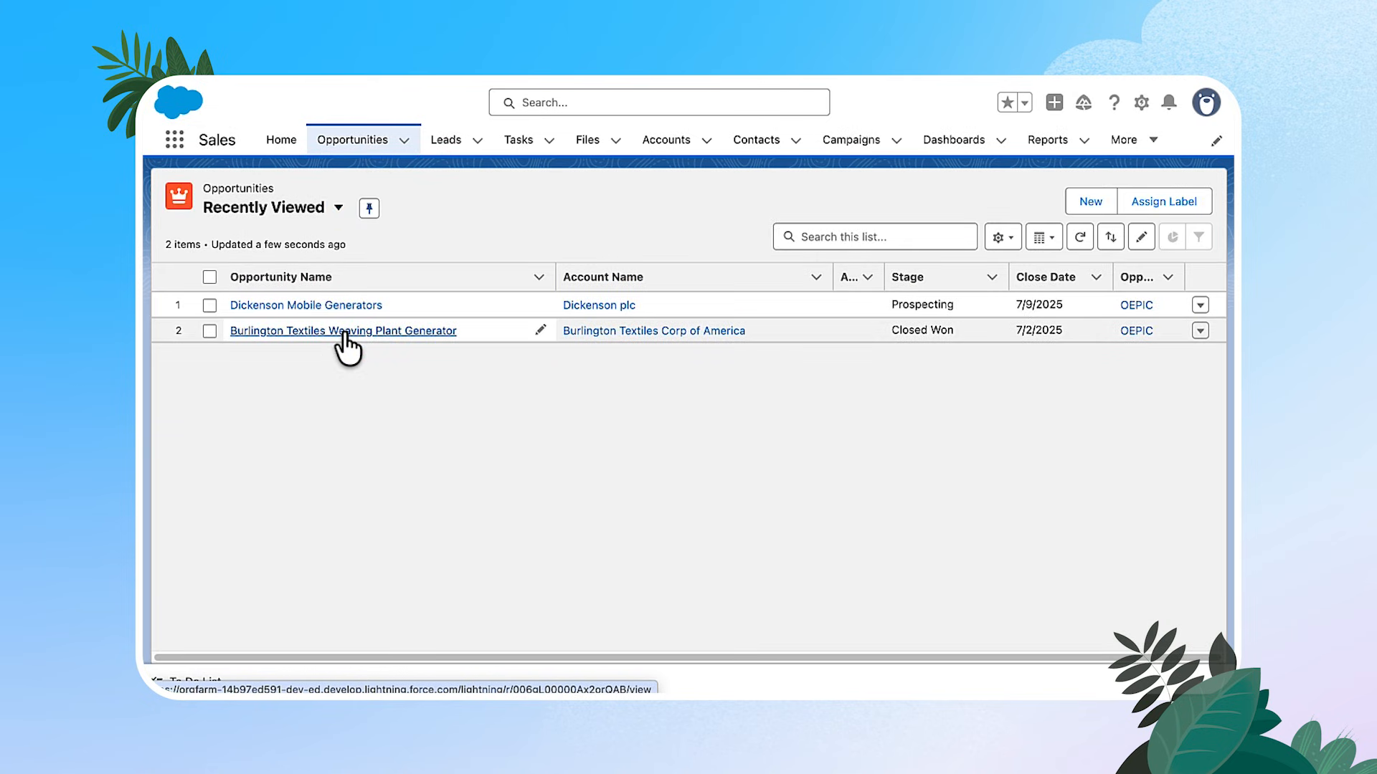
pyautogui.click(302, 389)
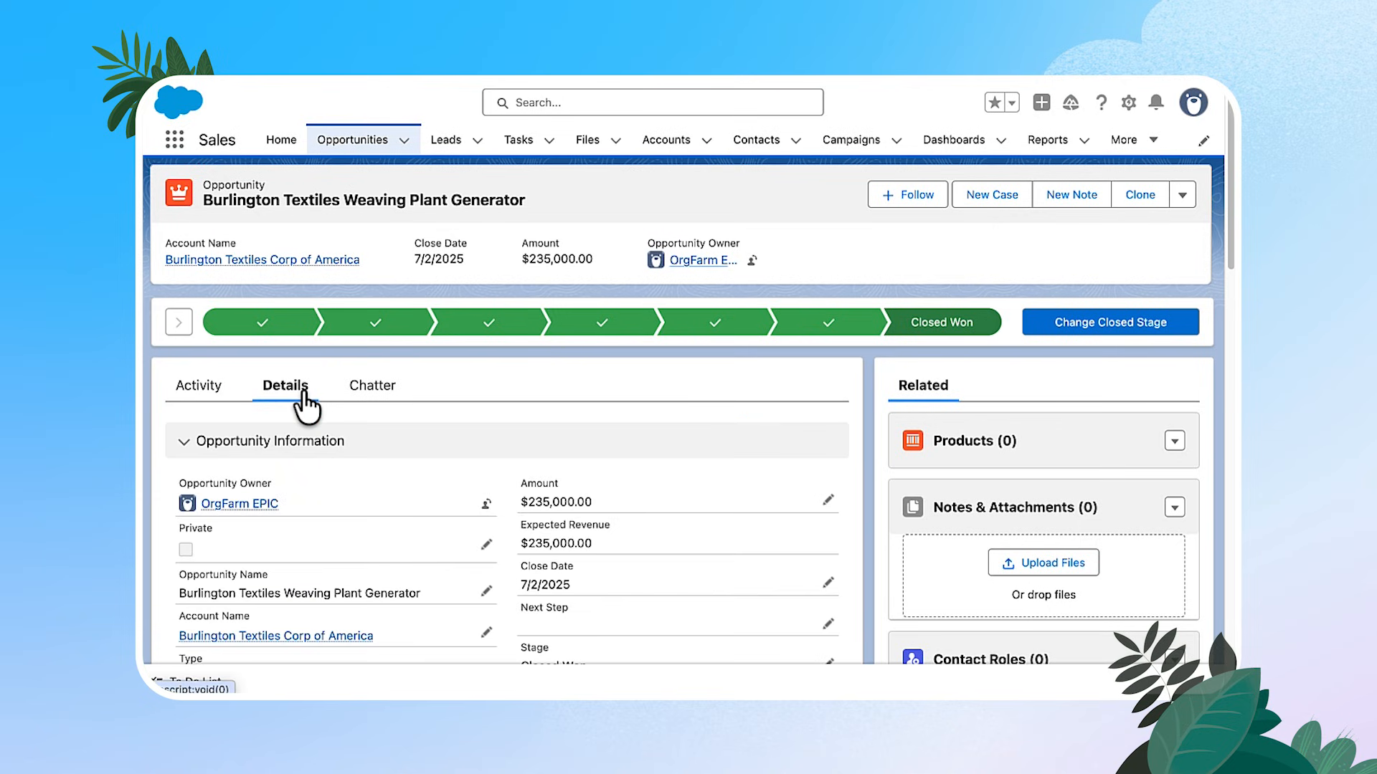
pyautogui.scroll(-2, 487, 424)
pyautogui.scroll(-6, 473, 425)
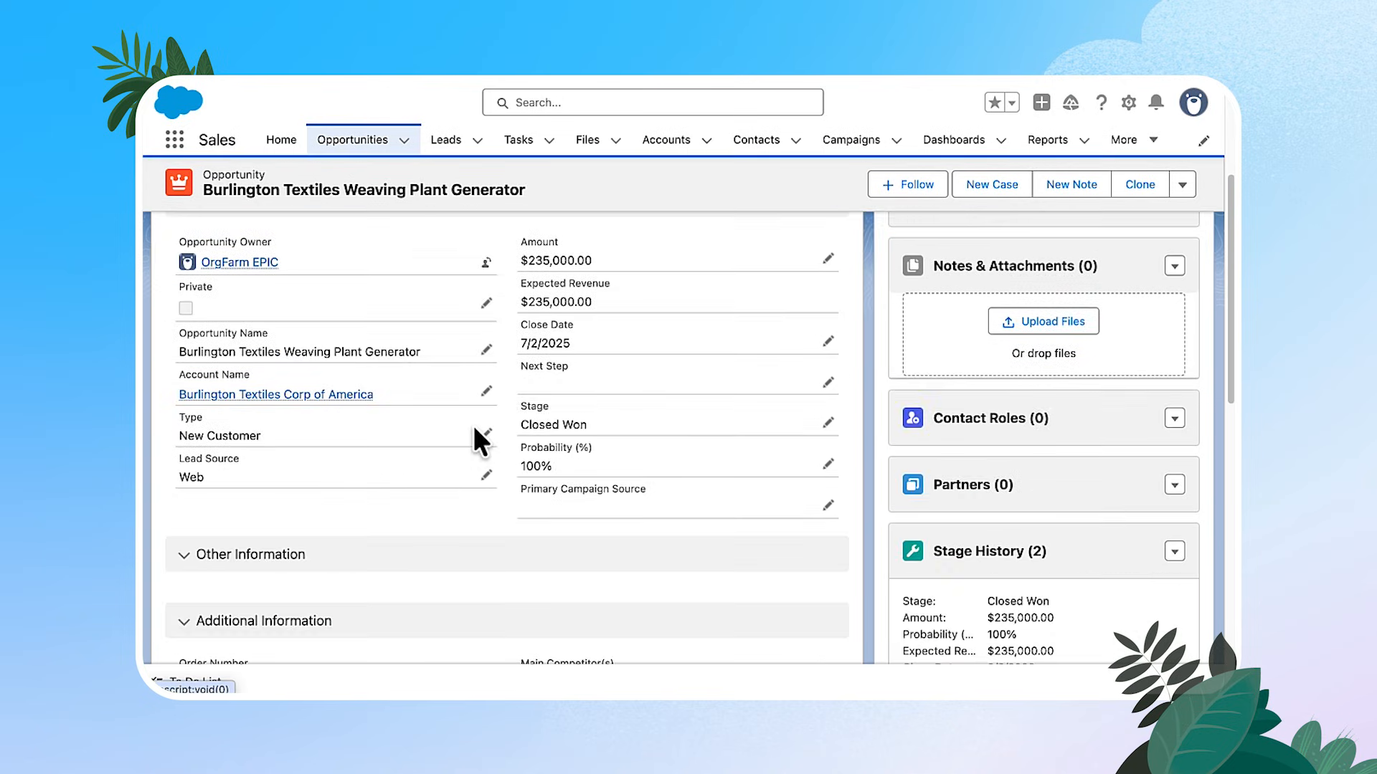